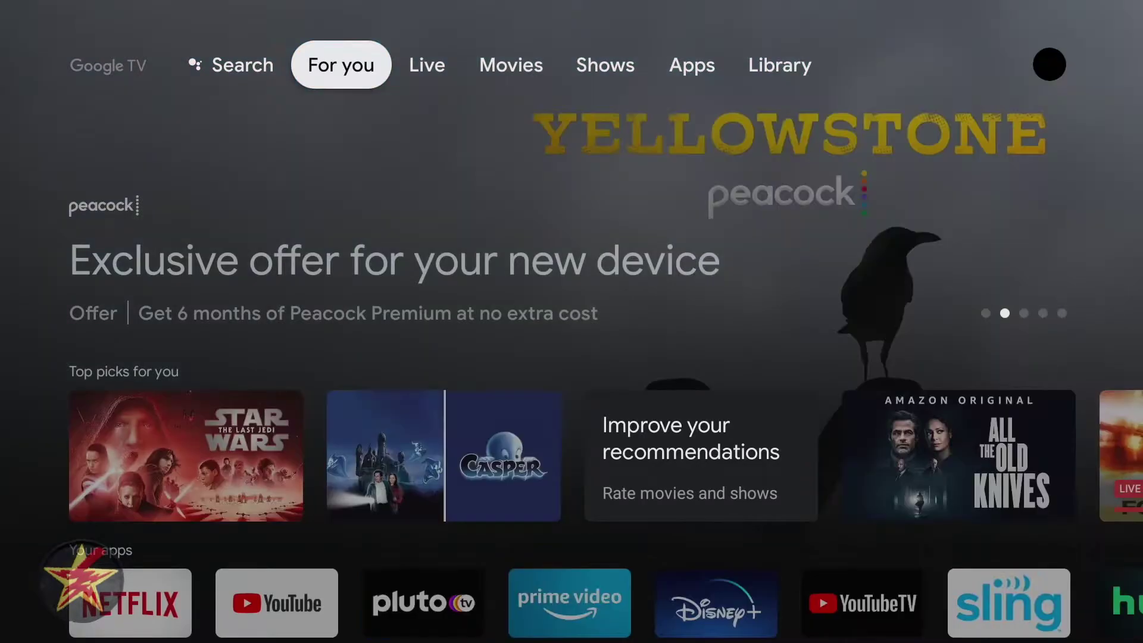
- Open Casper's details page from the top picks row
key("Down")
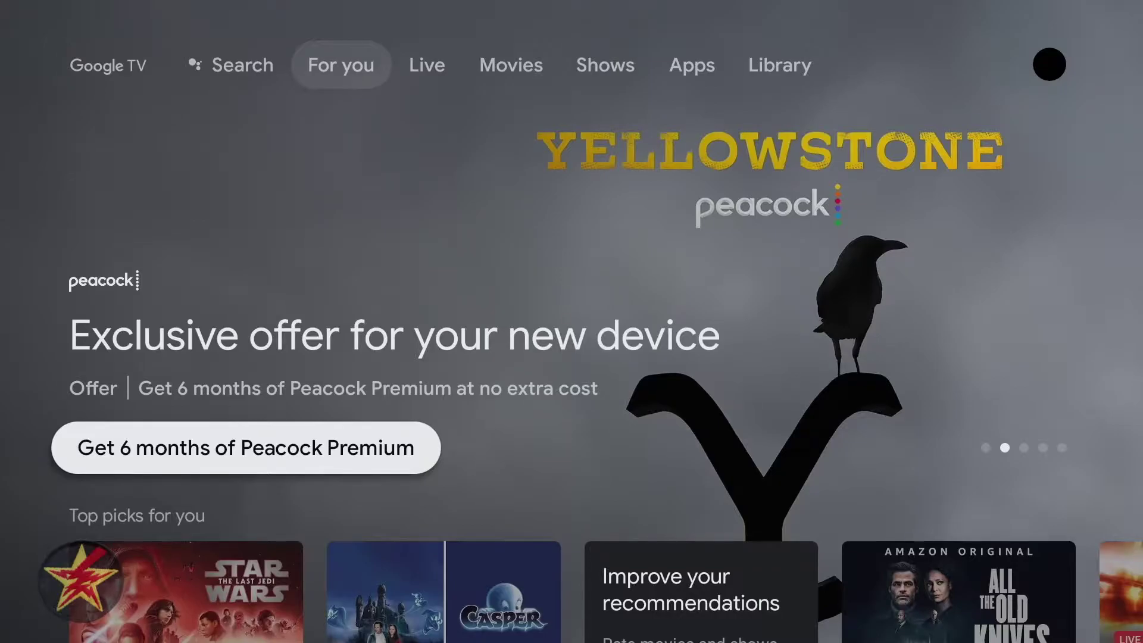
key("Down")
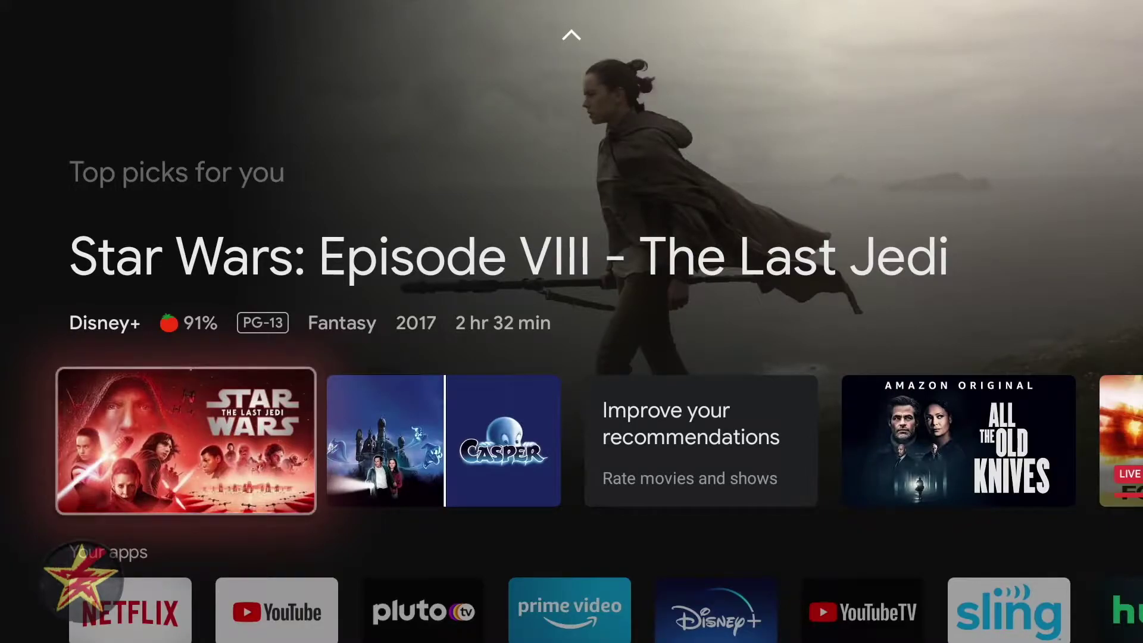
key("Right")
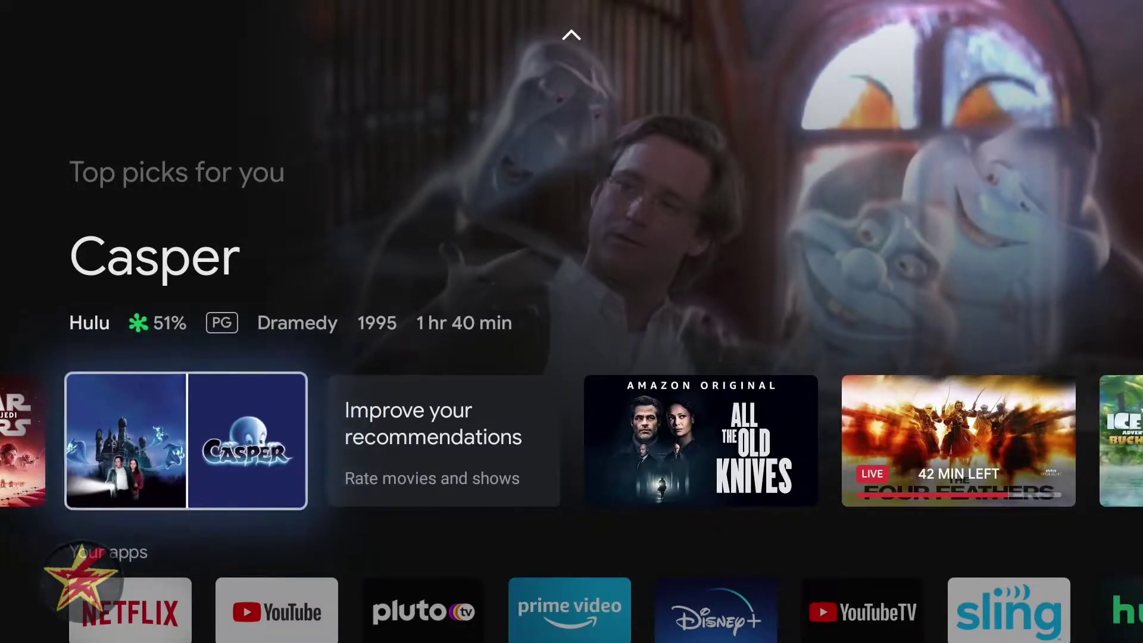
key("Return")
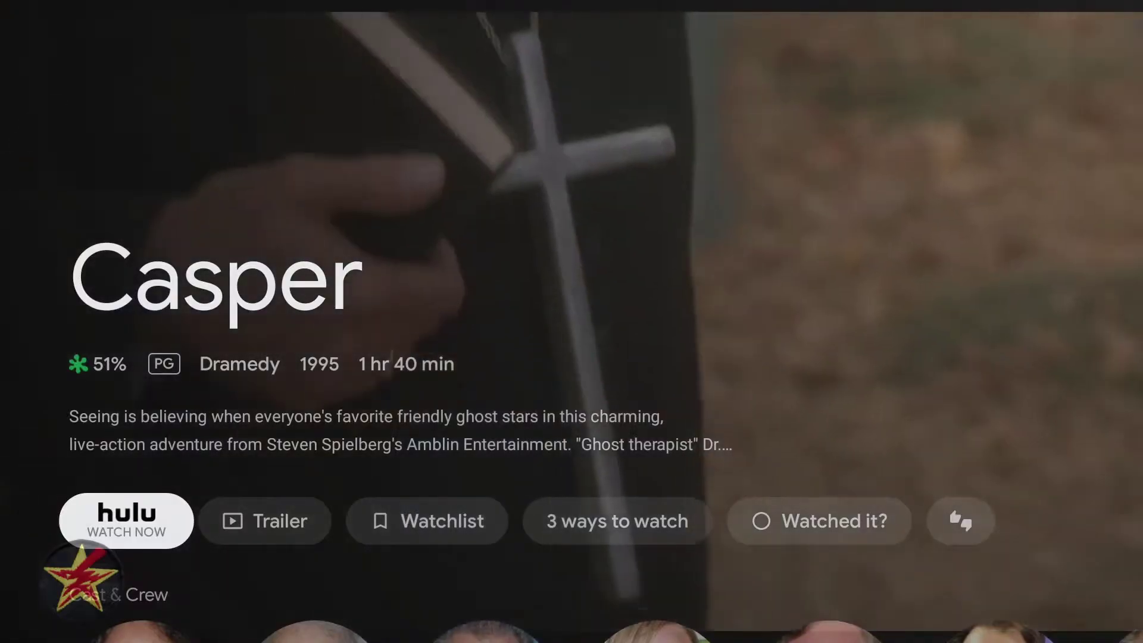
- Add Casper to the Watchlist and show its ways to watch (Hulu, rent, buy)
key("Right")
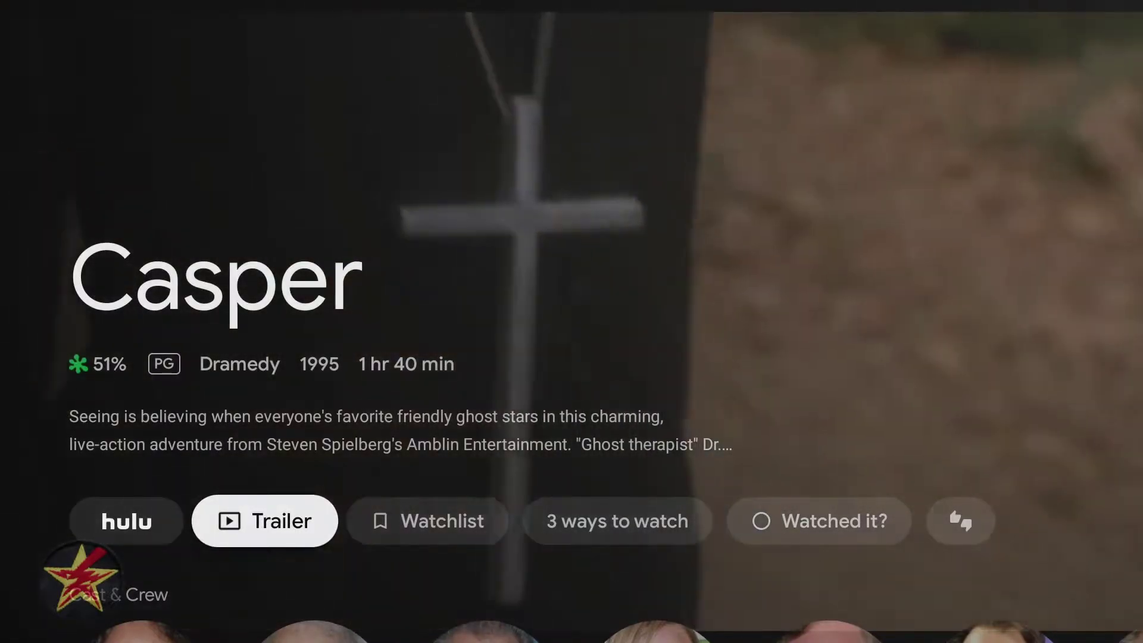
key("Right")
key("Return")
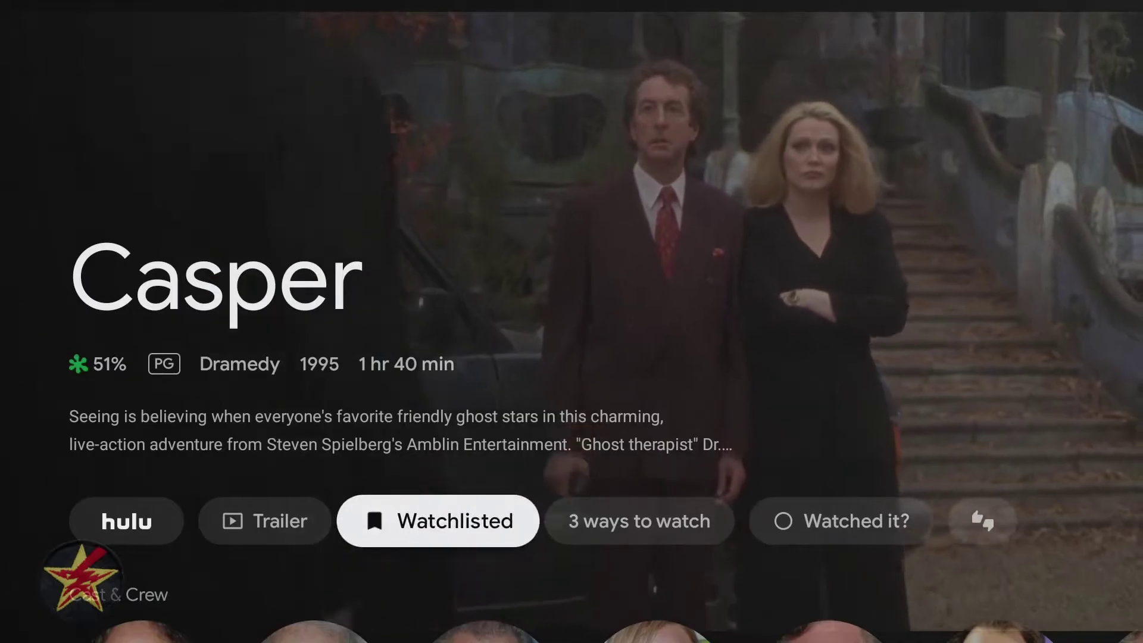
key("Right")
key("Return")
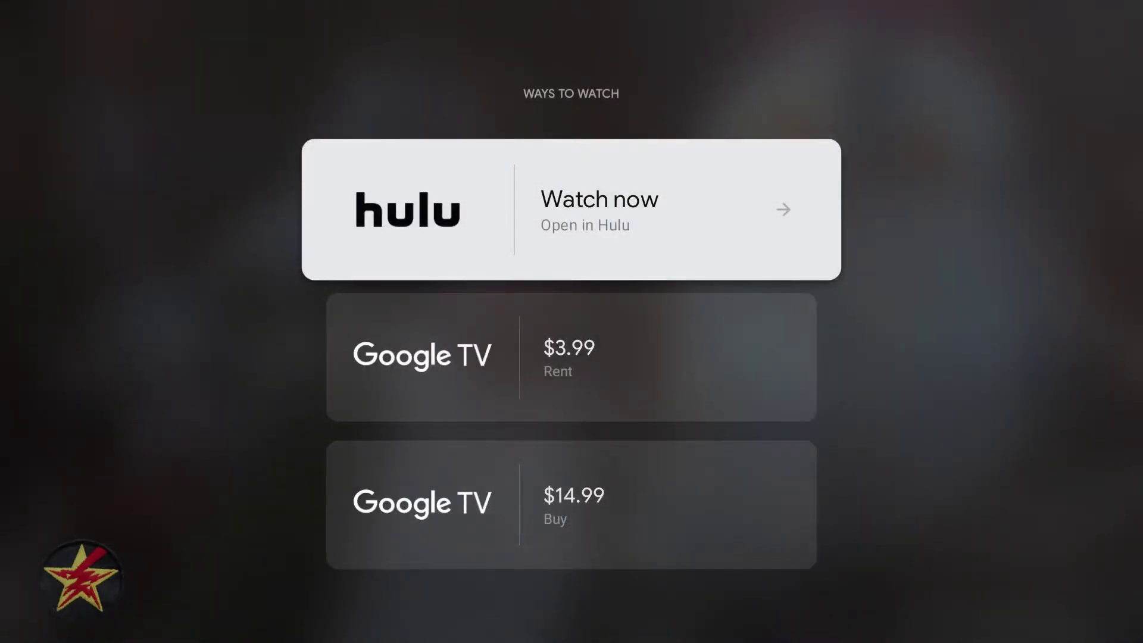
key("Down")
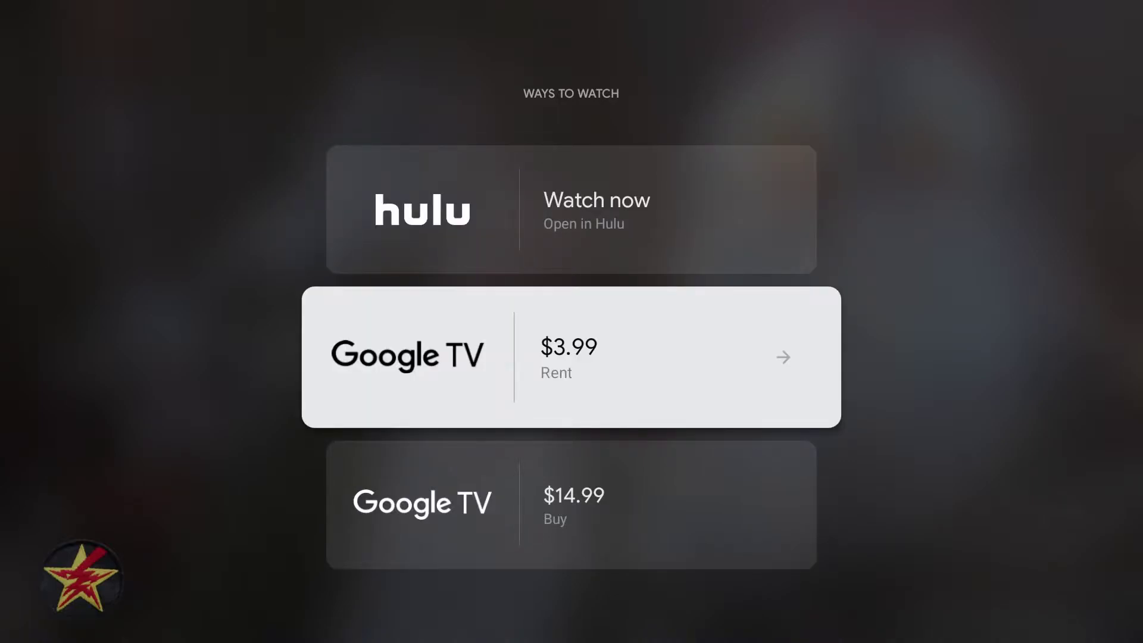
key("Down")
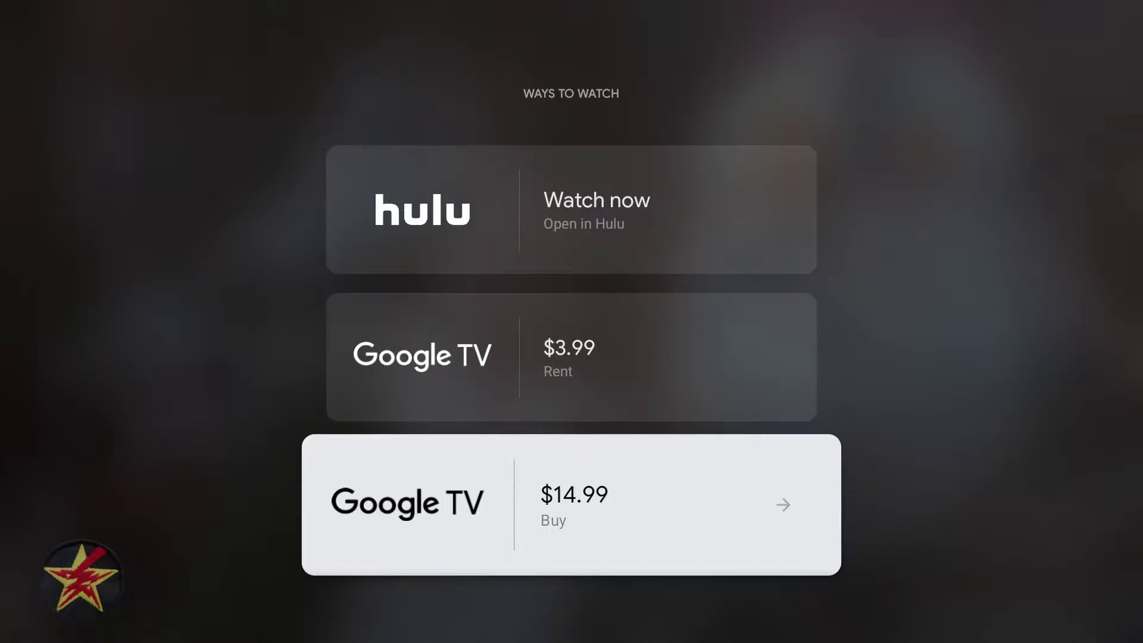
key("Escape")
- Move across Casper's Watched it? and rating buttons, then down to Cast & Crew
key("Right")
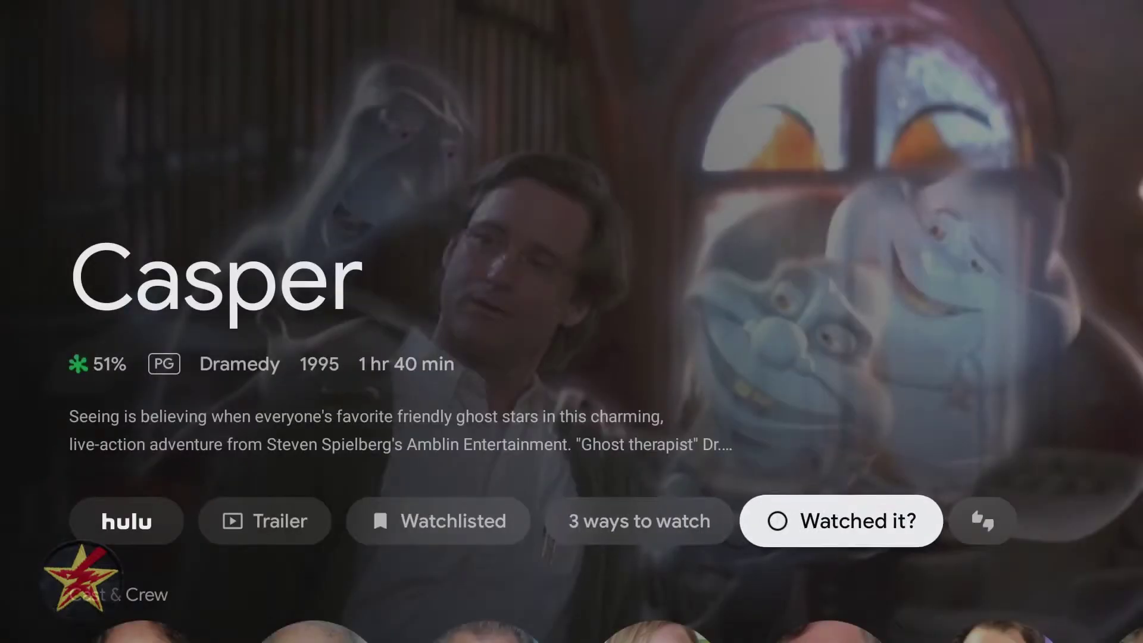
key("Right")
key("Right")
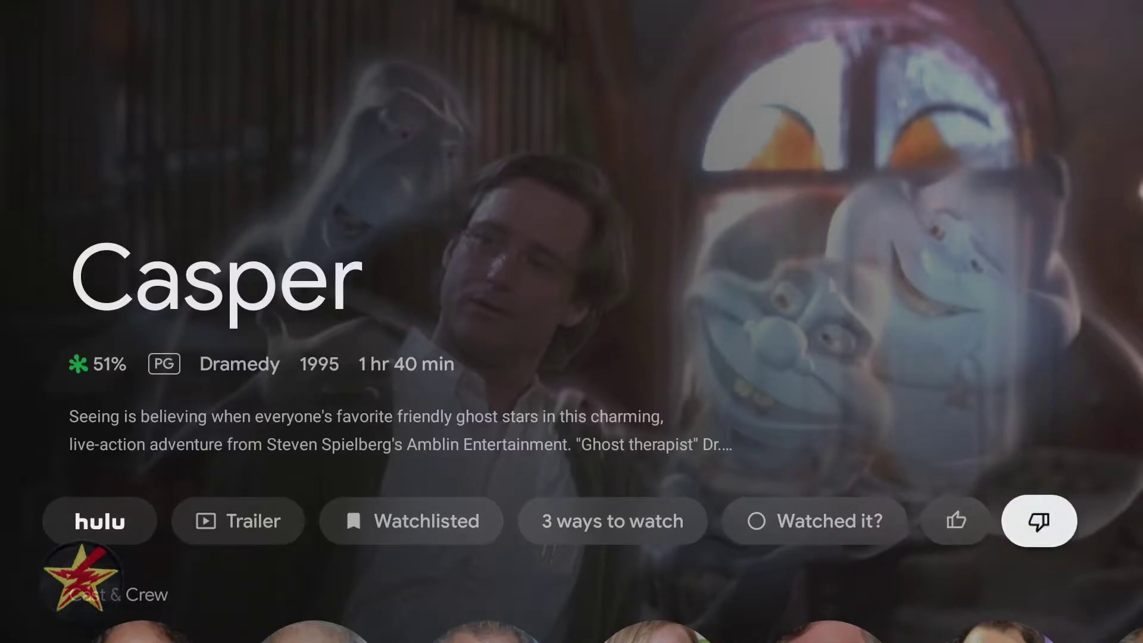
key("Left")
key("Down")
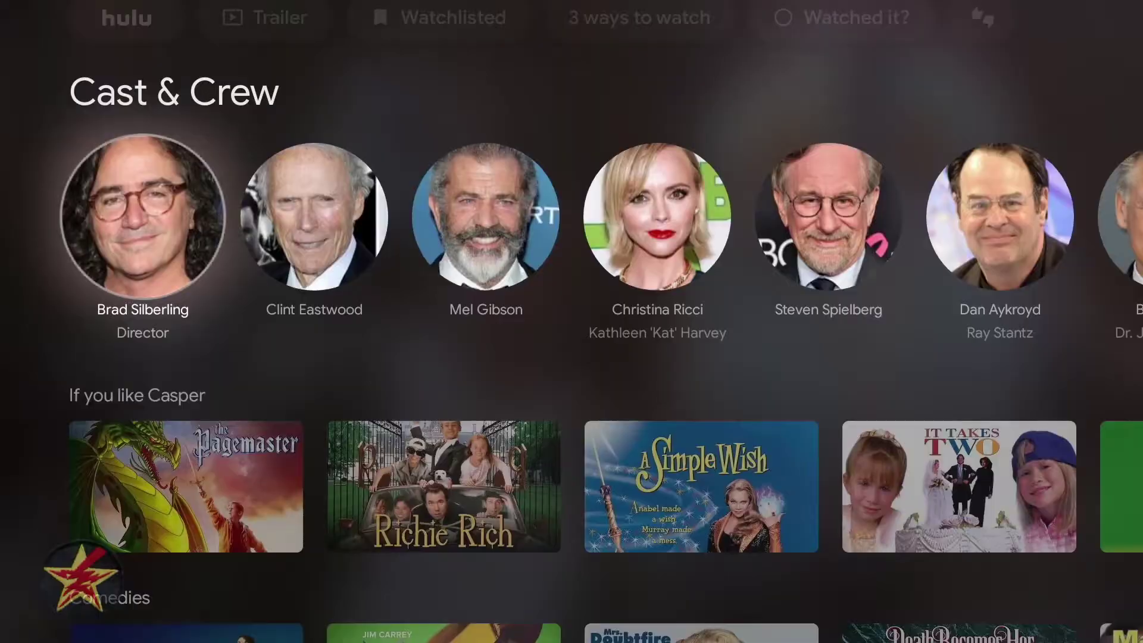
- Browse similar titles and the Comedies row past The Mask to Death Becomes Her
key("Down")
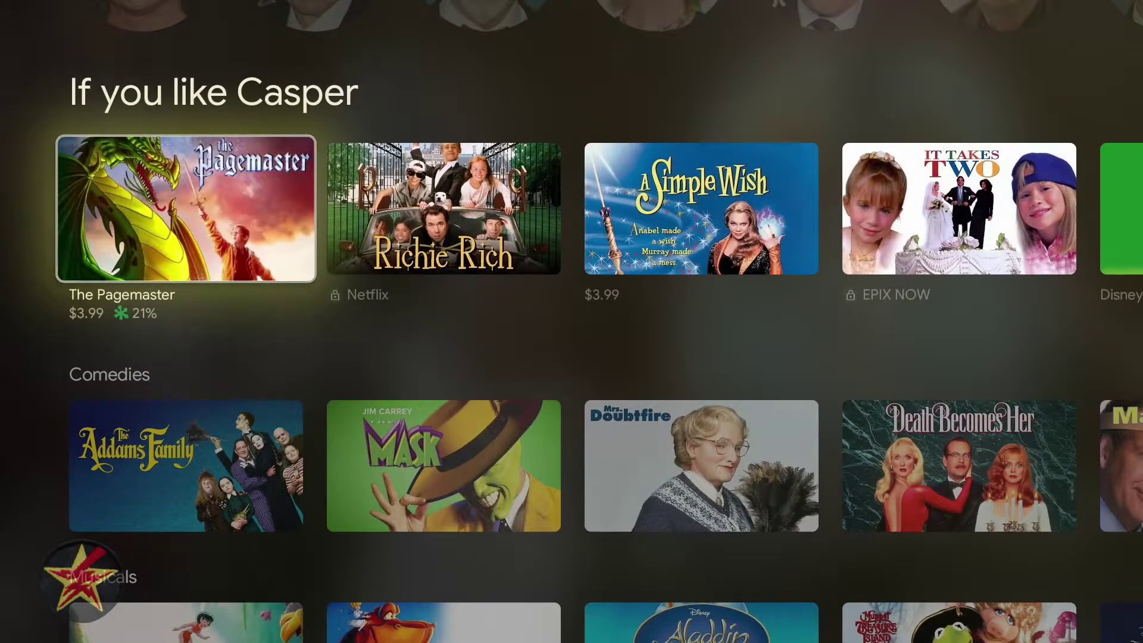
key("Down")
key("Down")
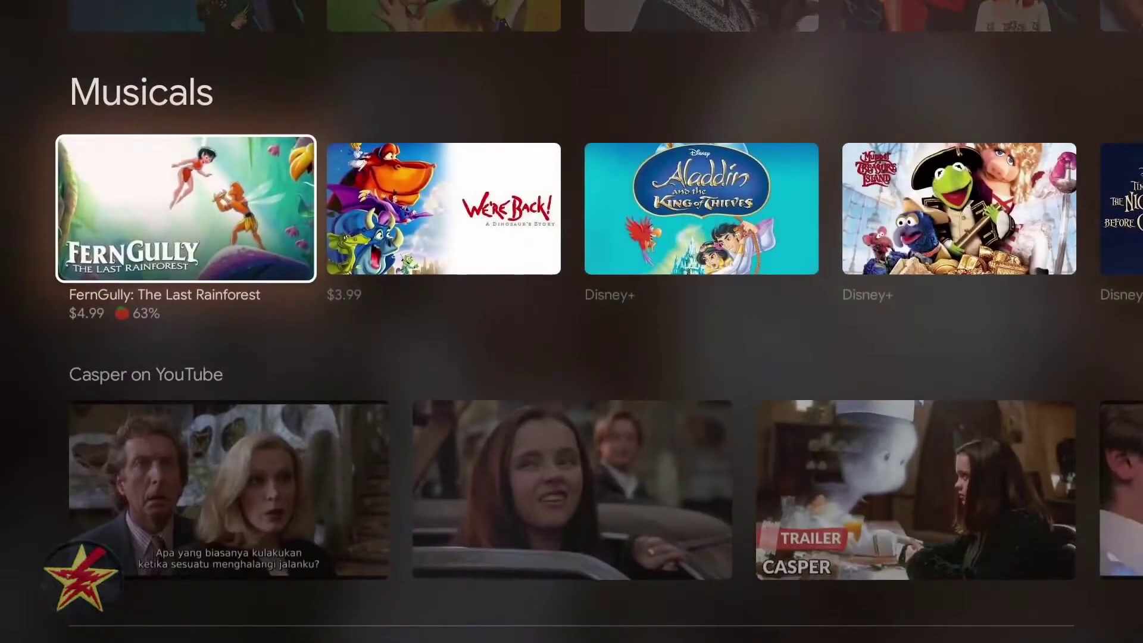
key("Down")
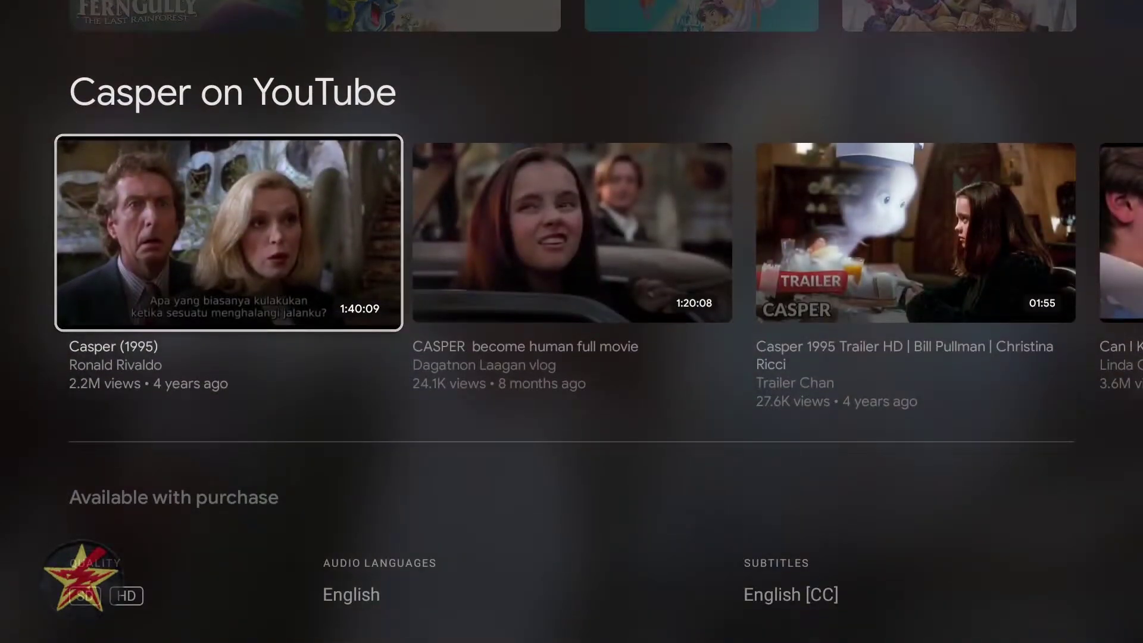
key("Up")
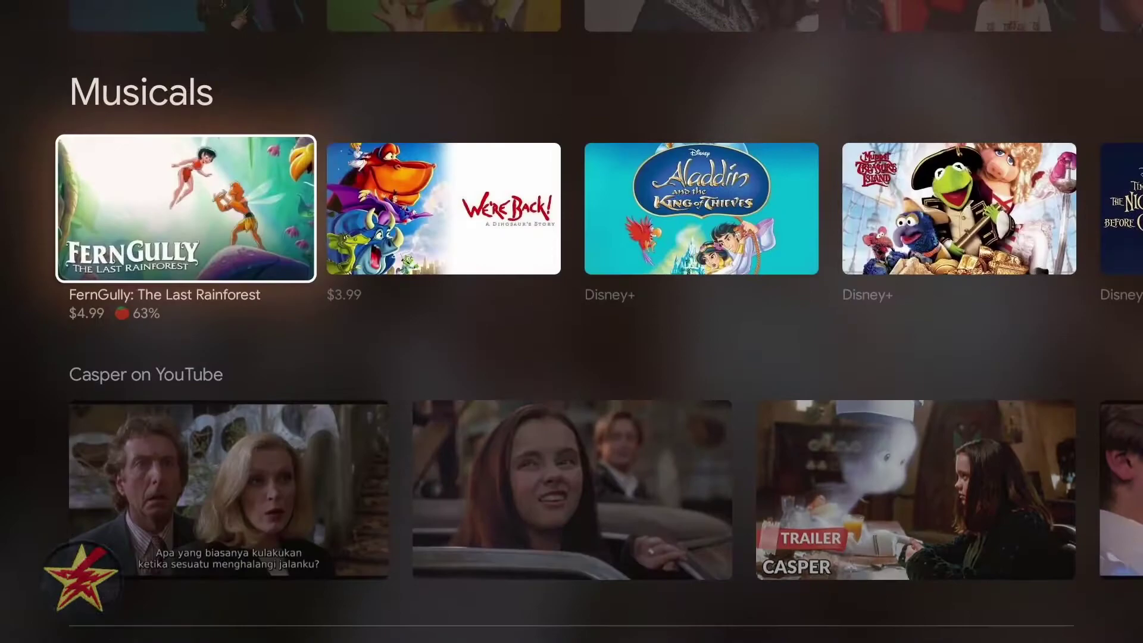
key("Up")
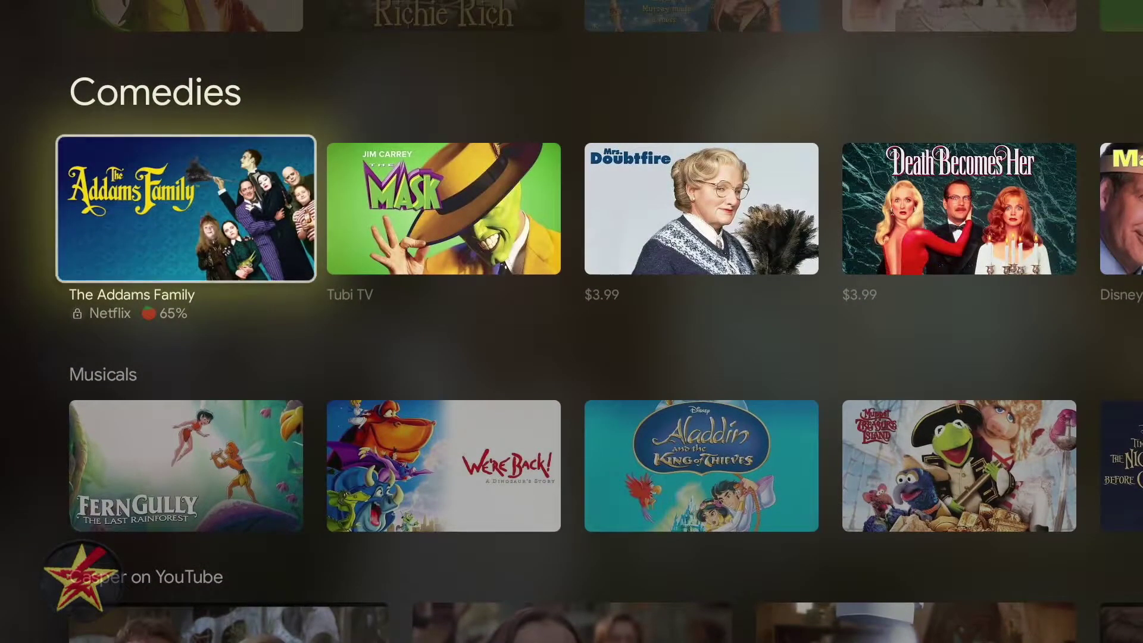
key("Right")
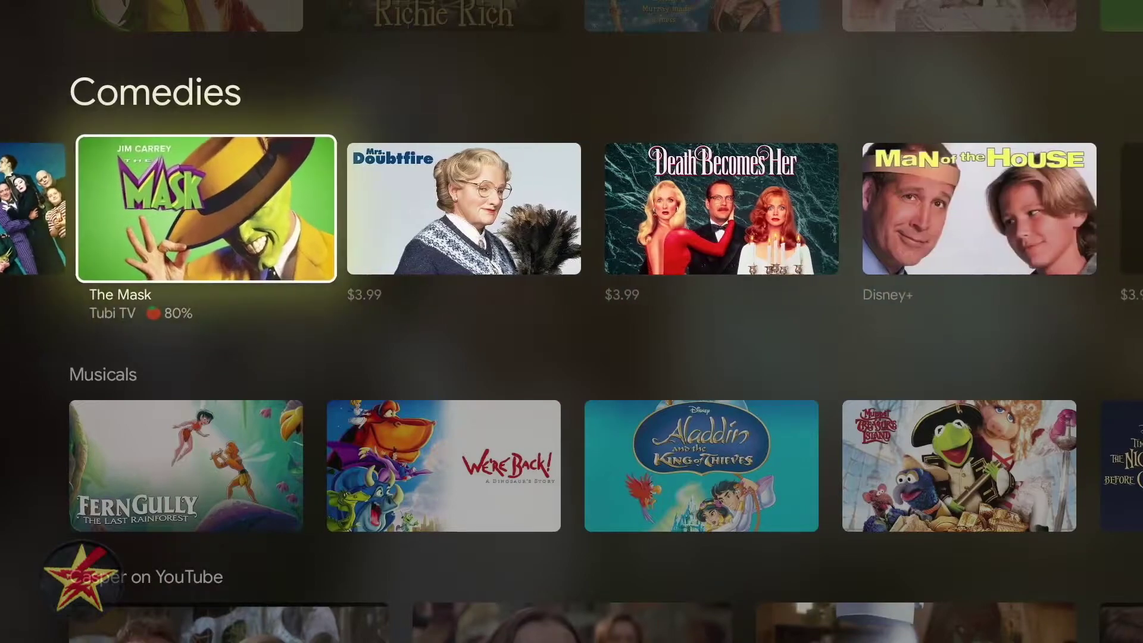
key("Right")
key("Right")
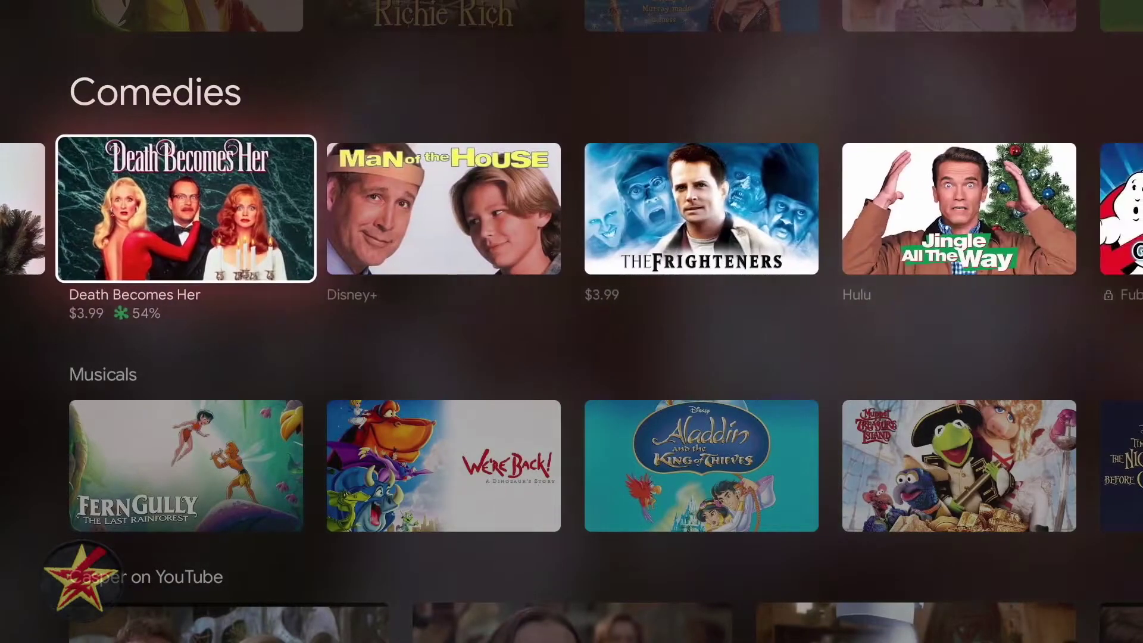
- Open Death Becomes Her's details page and mark it as watched
key("Return")
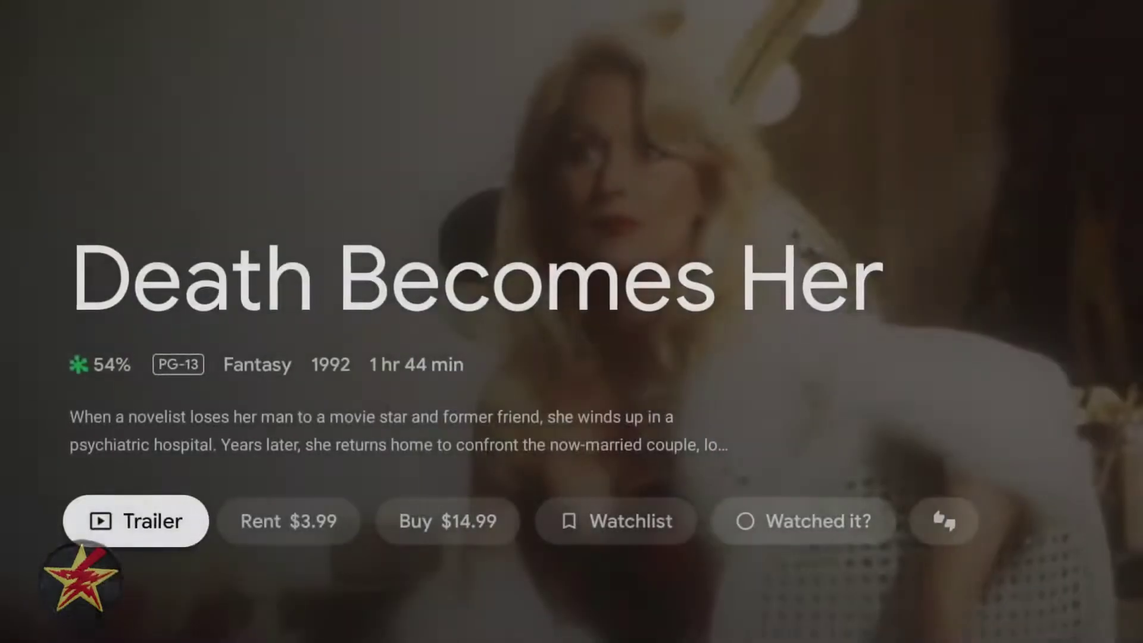
key("Right")
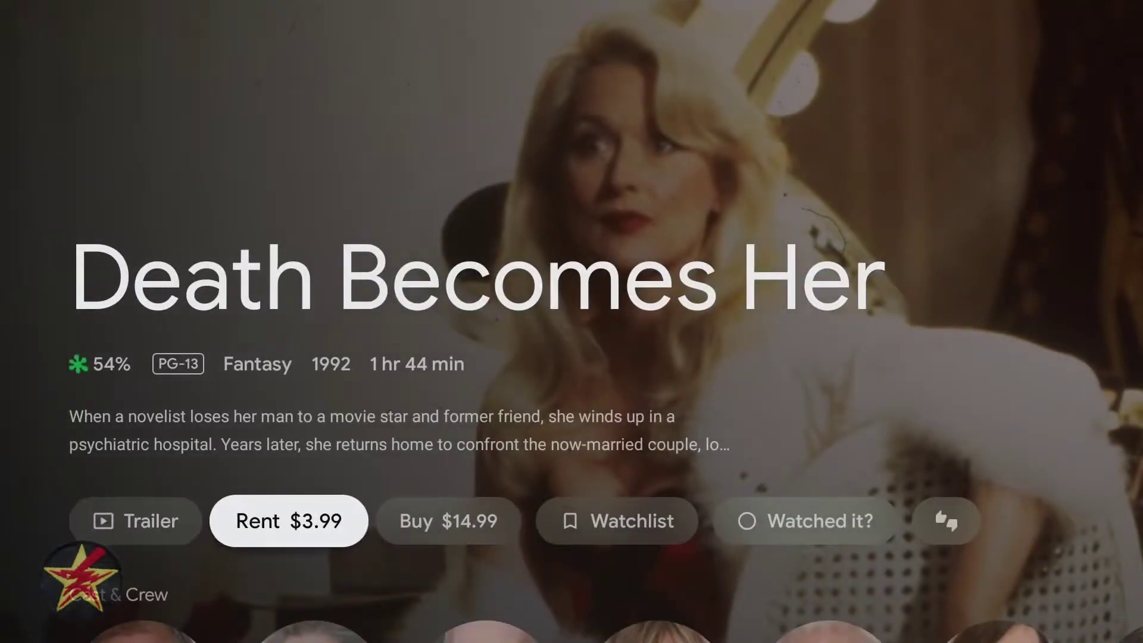
key("Right")
key("Right")
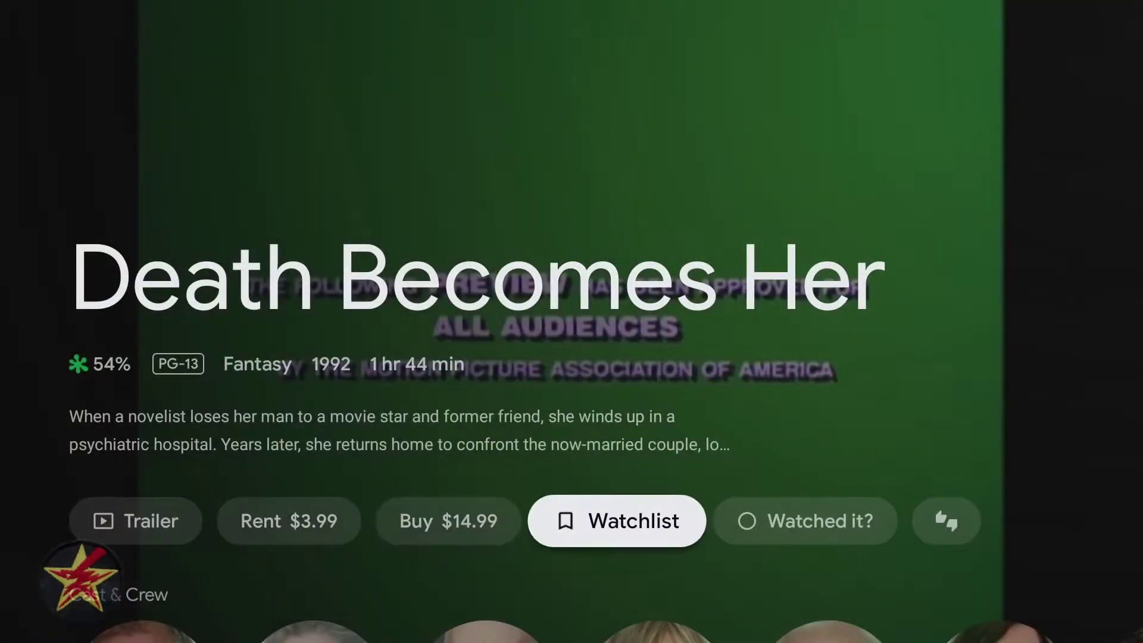
key("Right")
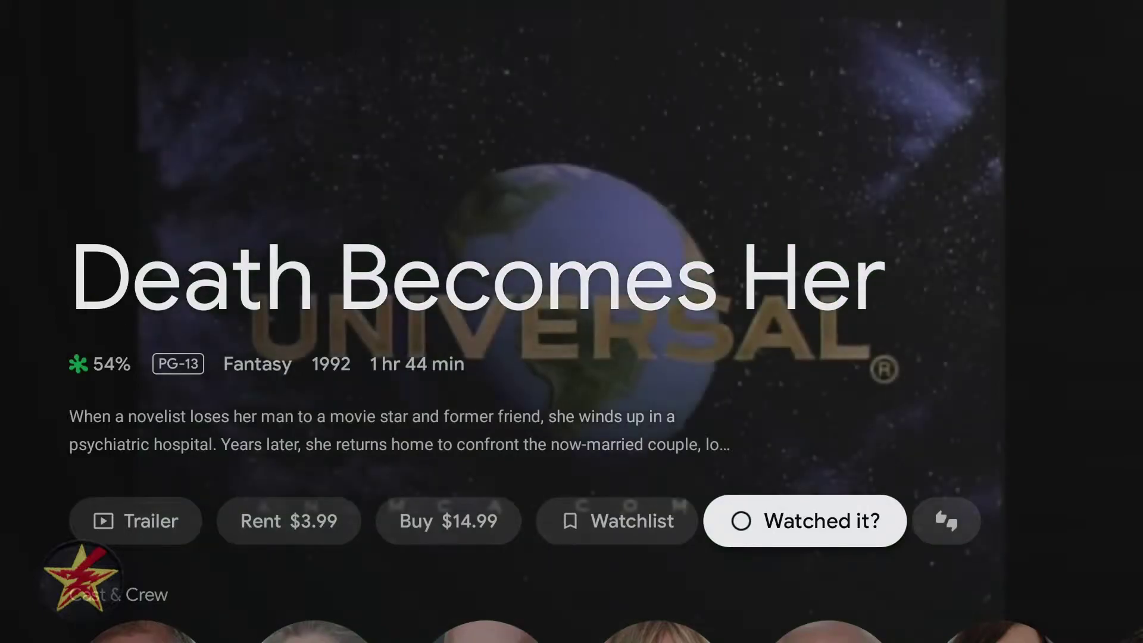
key("Return")
- Rate Death Becomes Her thumbs up, then return to the home screen
key("Right")
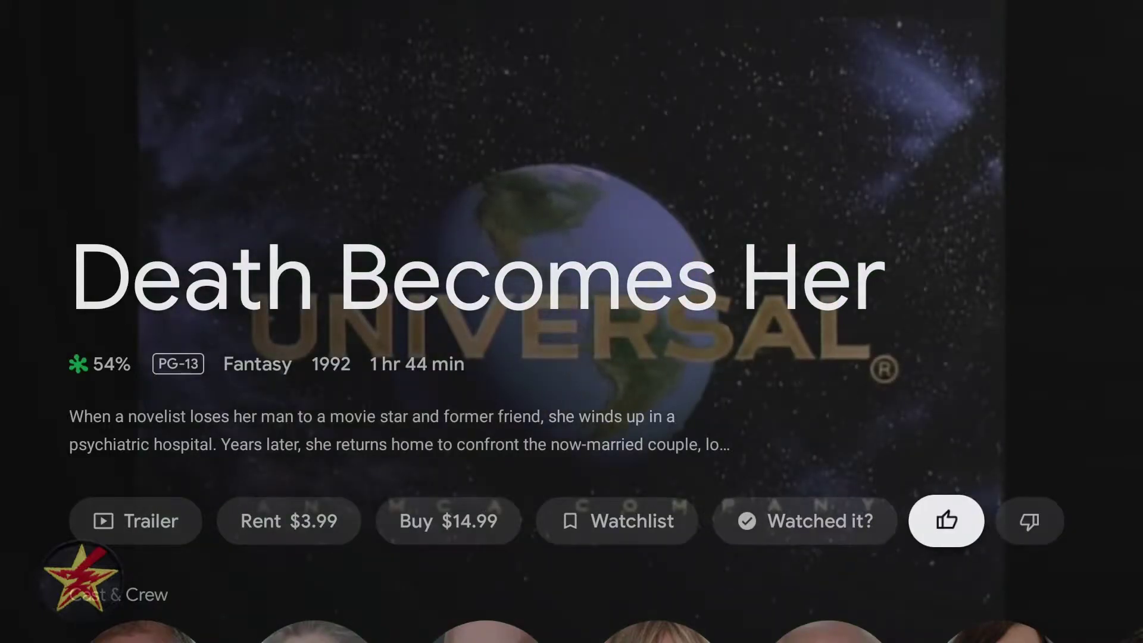
key("Right")
key("Left")
key("Return")
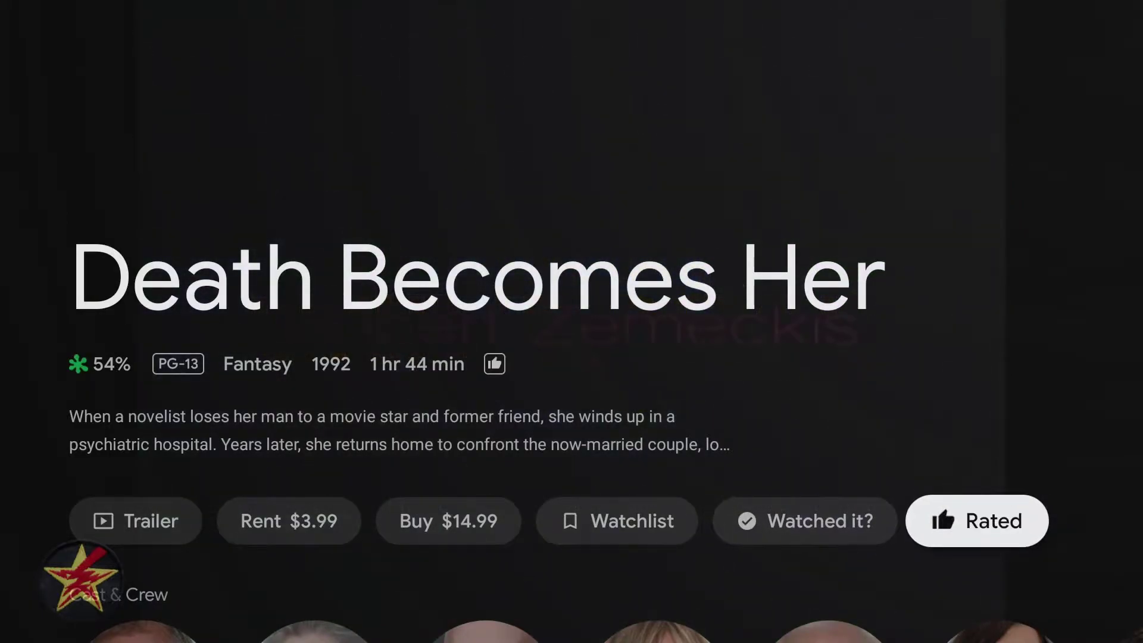
key("Down")
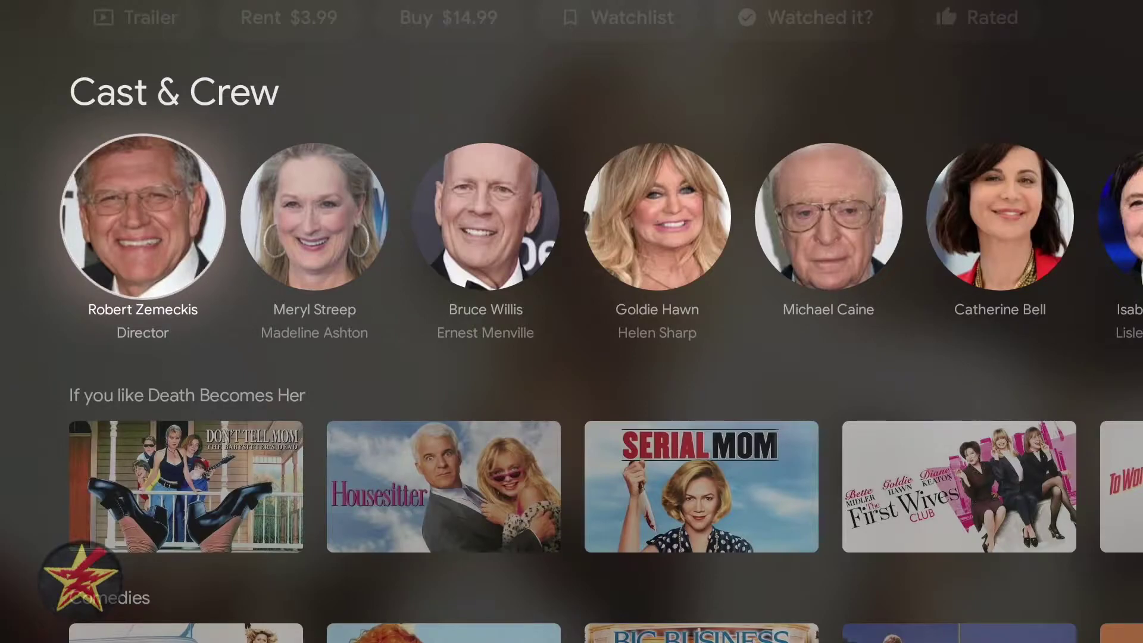
key("Home")
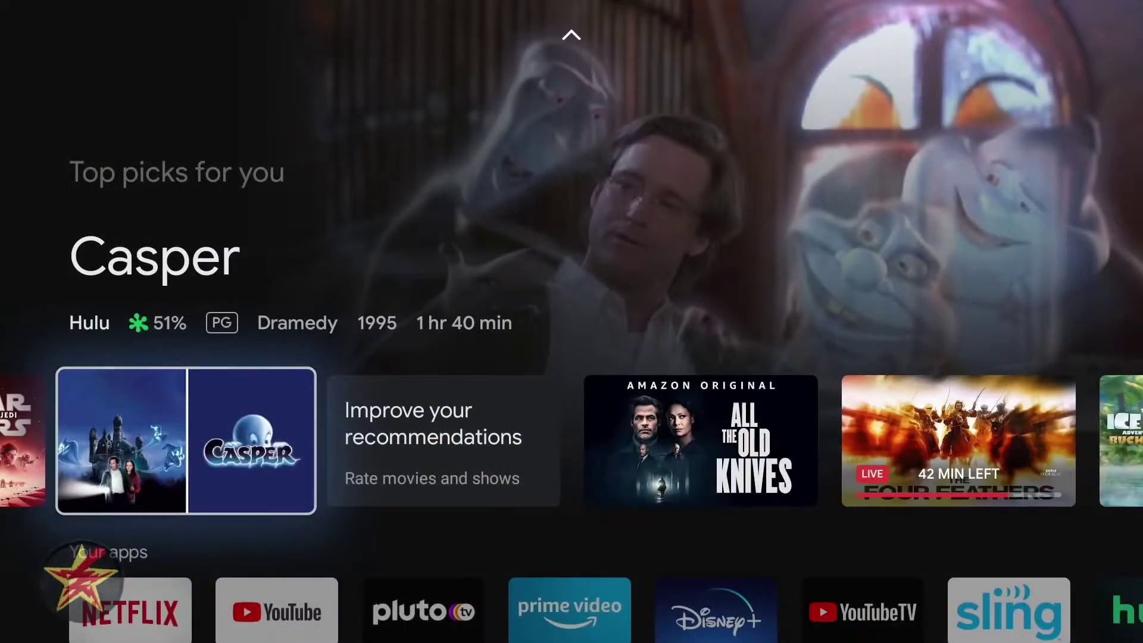
- Browse home down to Your apps and back up, then open the Library tab
key("Up")
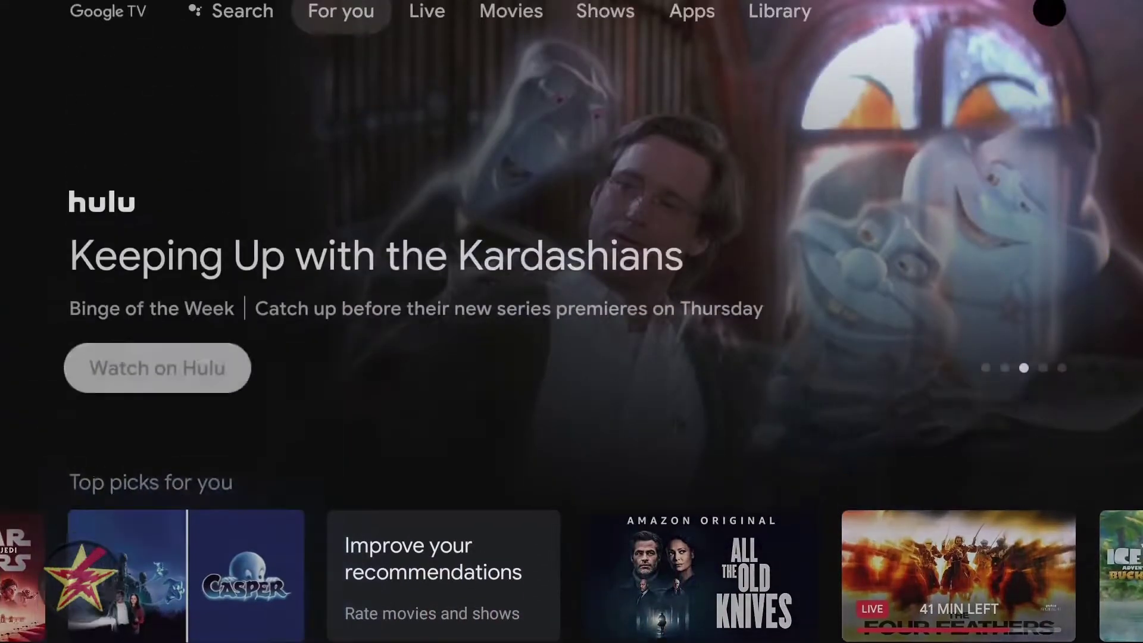
key("Down")
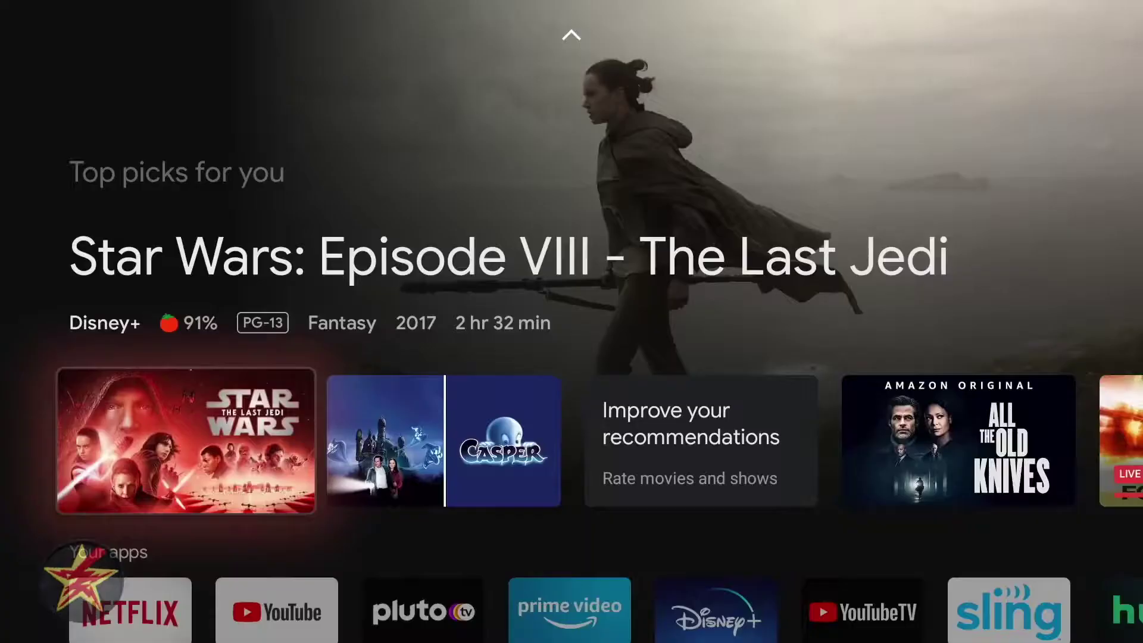
key("Down")
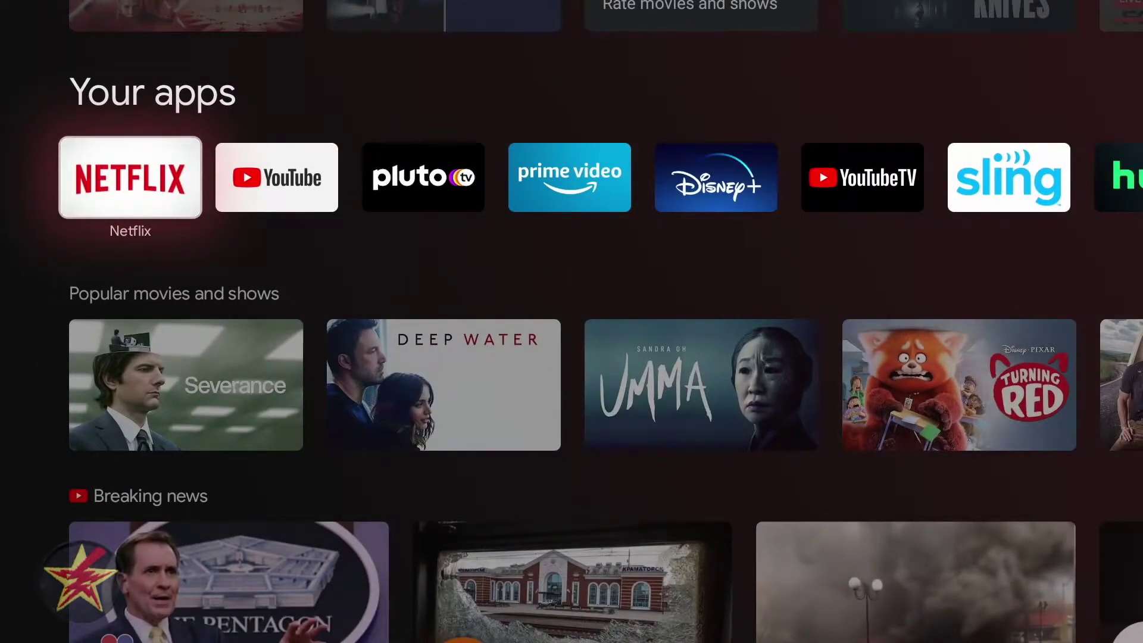
key("Up")
key("Up")
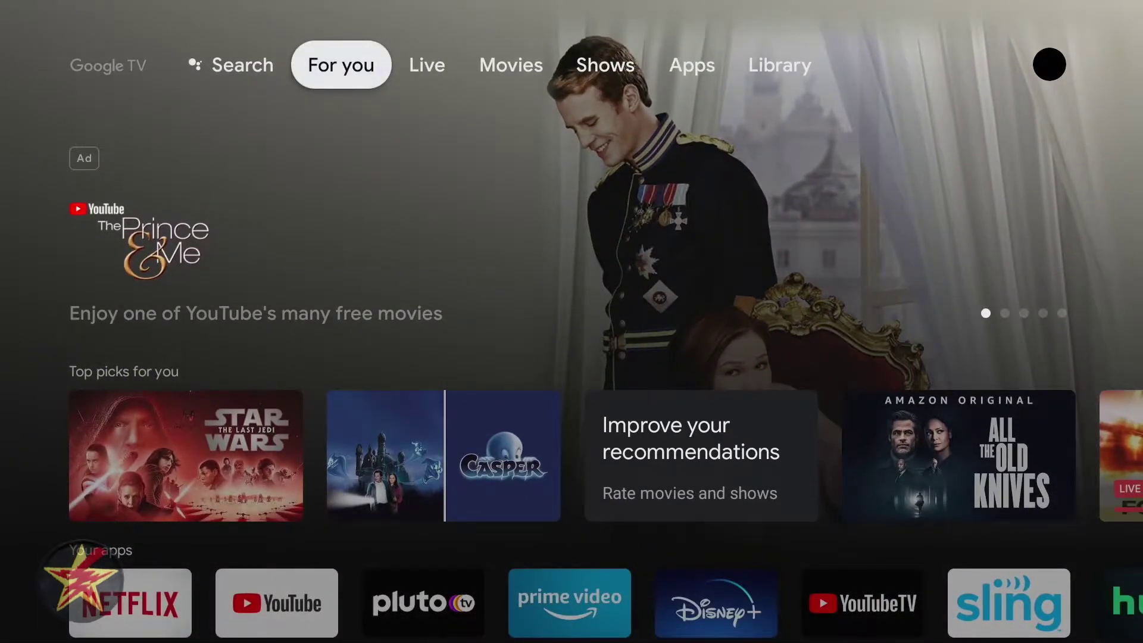
key("Right")
key("Right")
key("Right")
key("Right")
key("Right")
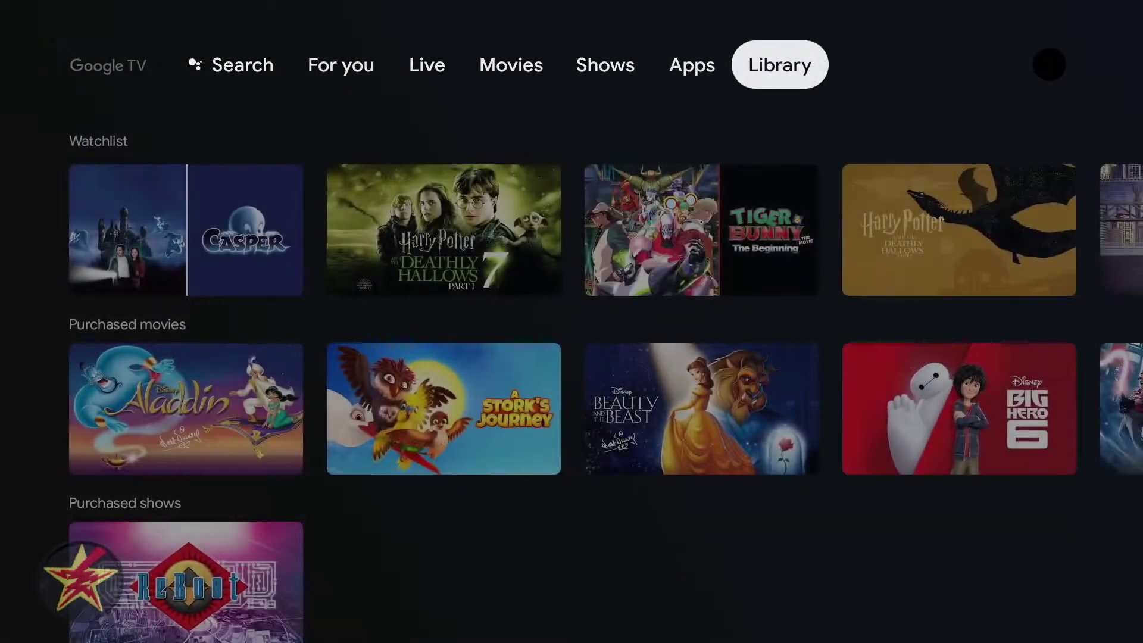
key("Down")
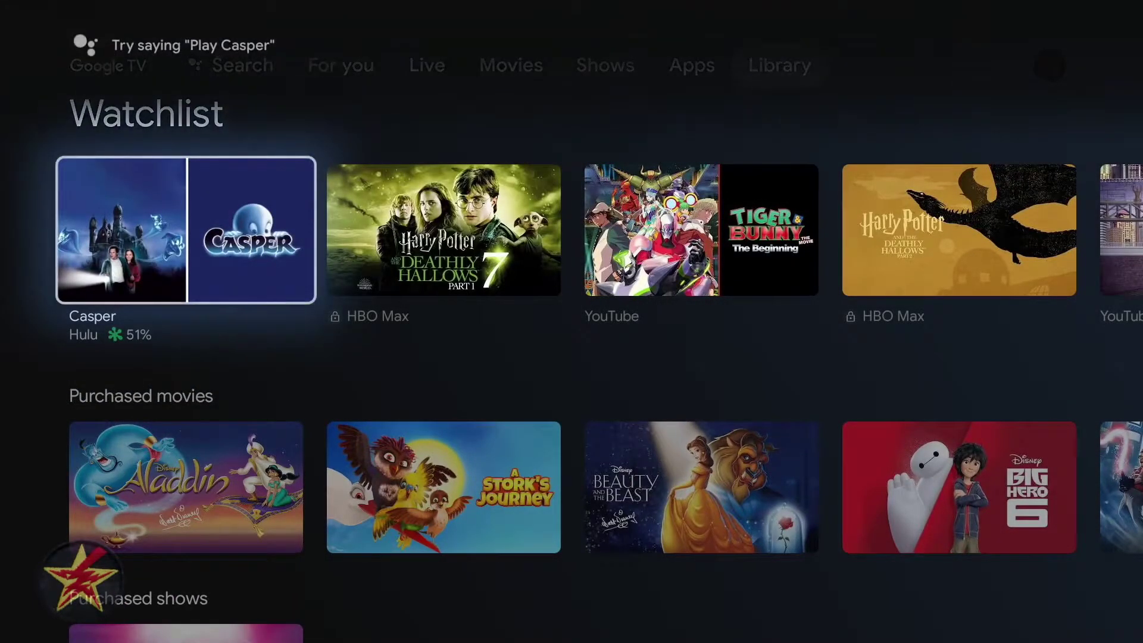
key("Up")
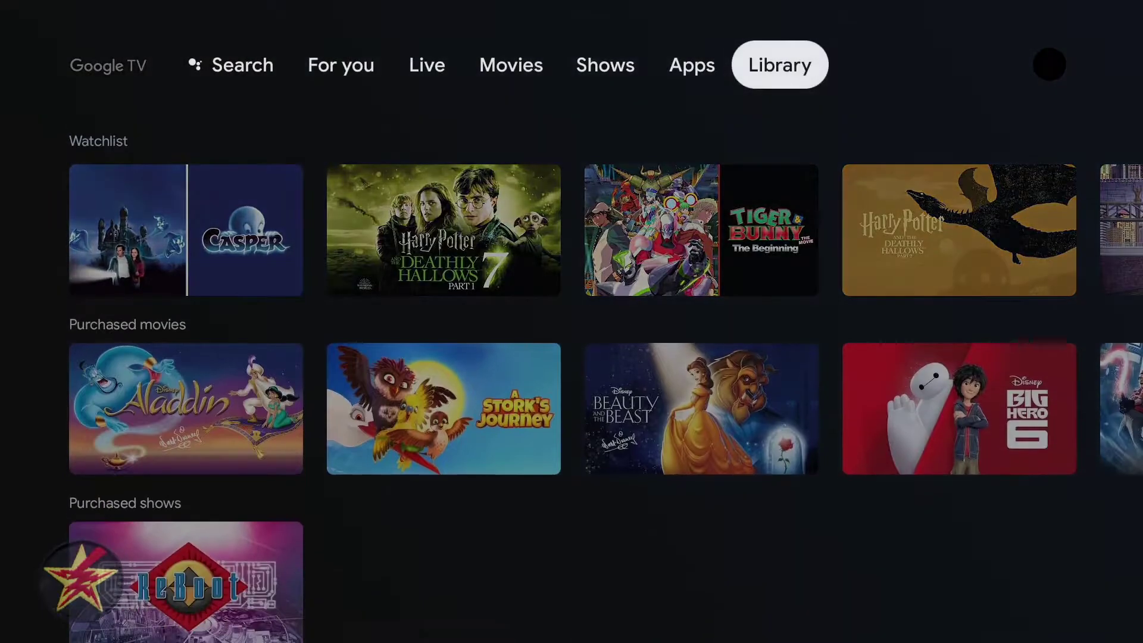
key("Left")
key("Left")
key("Left")
key("Left")
key("Left")
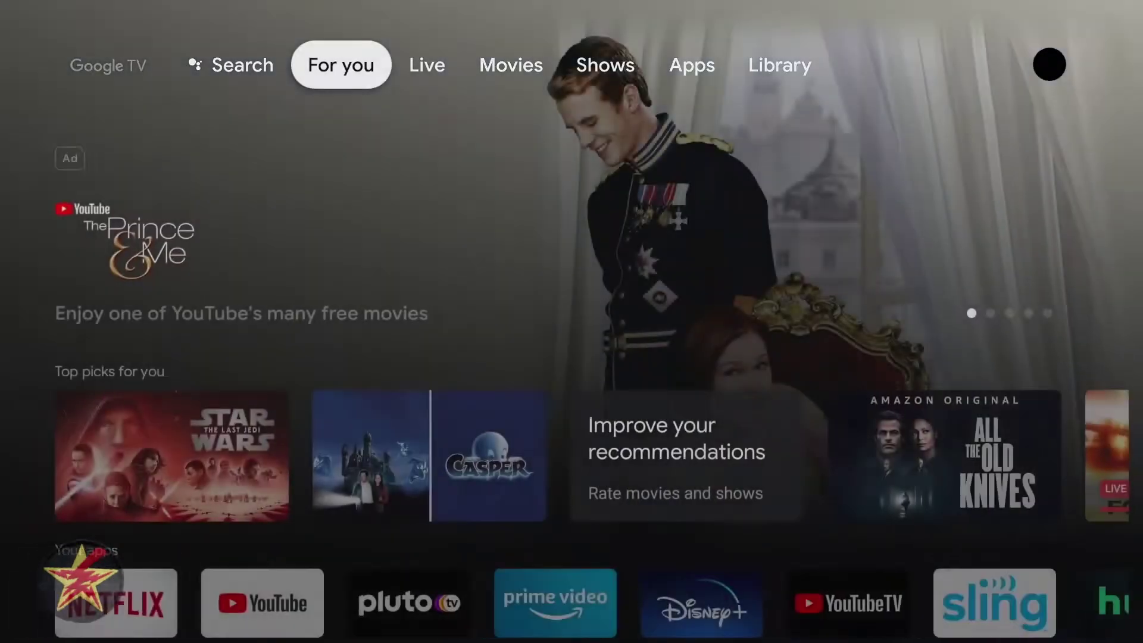
- Scroll down the For you page past Breaking news to the Your apps row
key("Down")
key("Down")
key("Down")
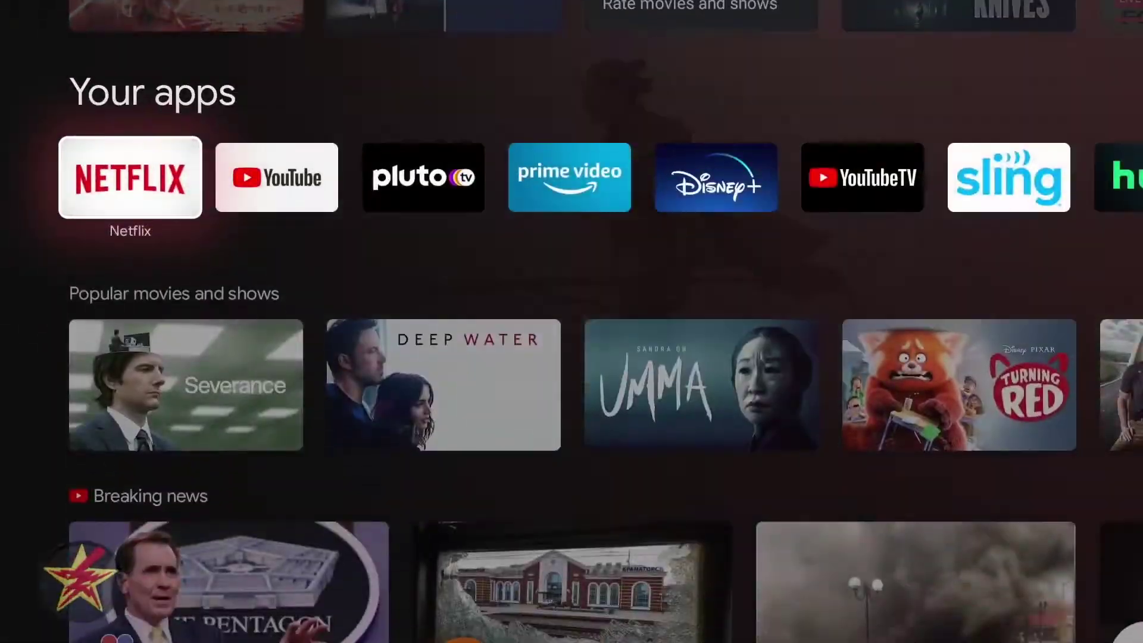
key("Down")
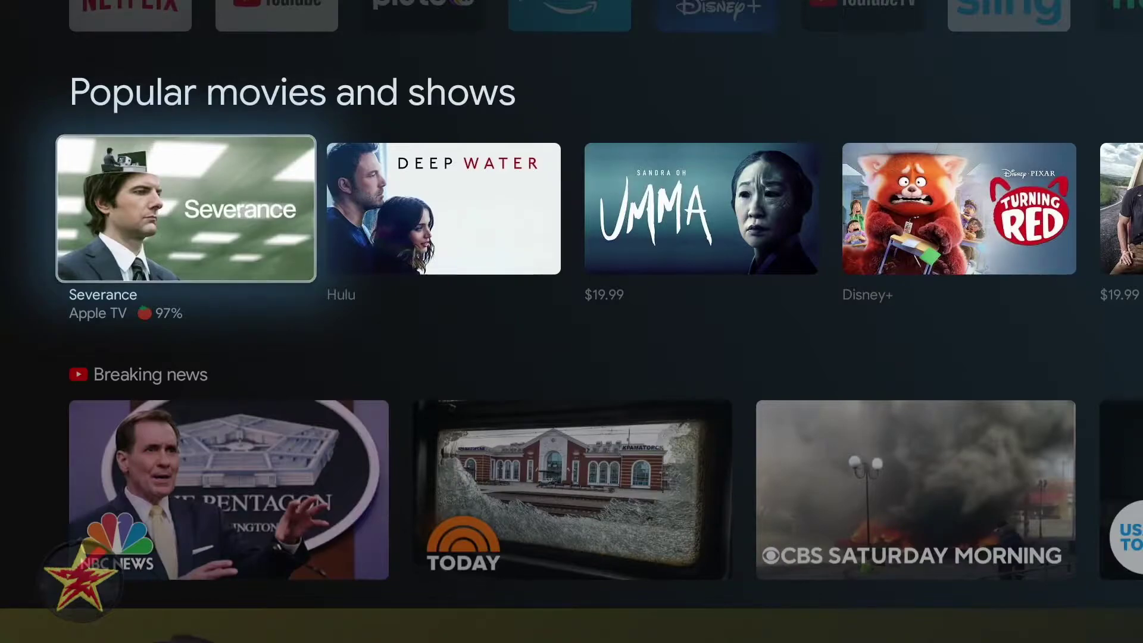
key("Down")
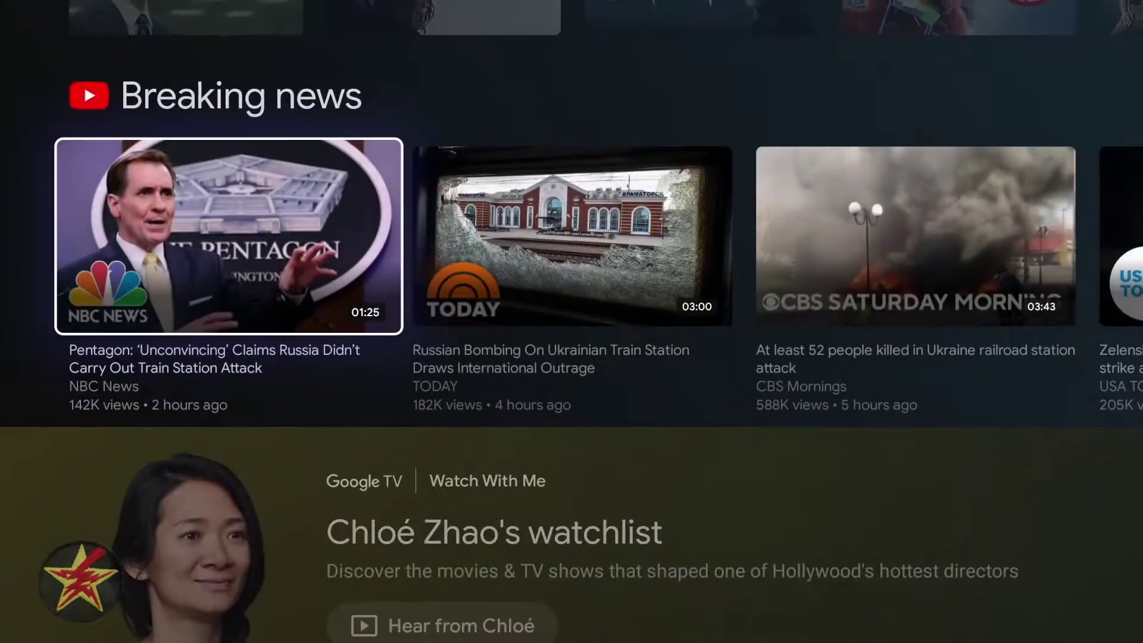
key("Down")
key("Down")
key("Down")
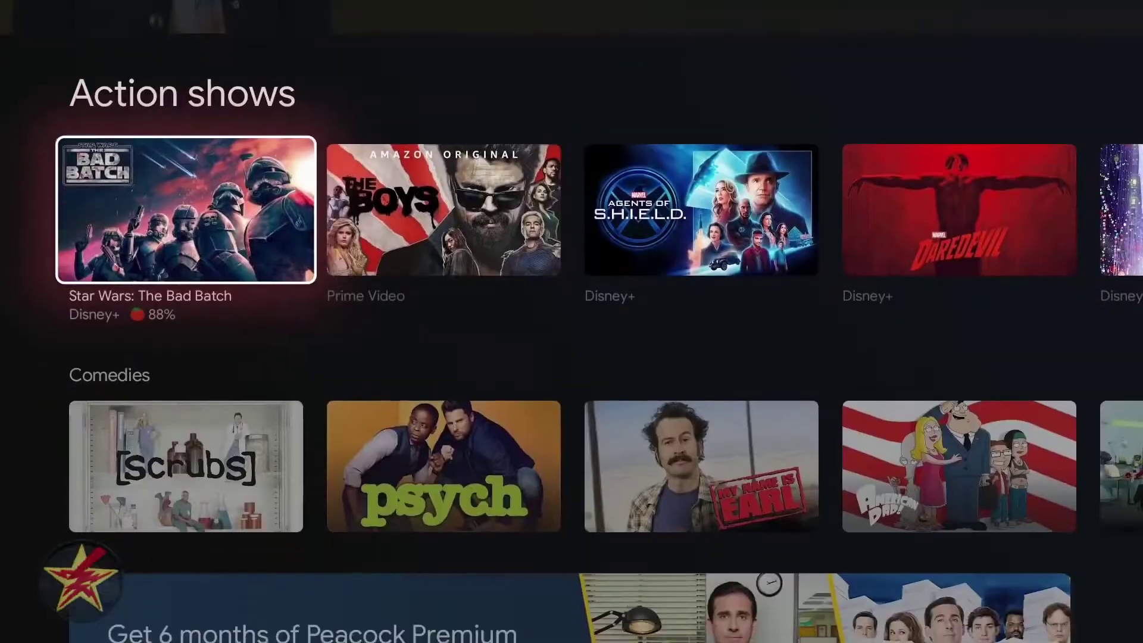
key("Down")
key("Down")
key("Down")
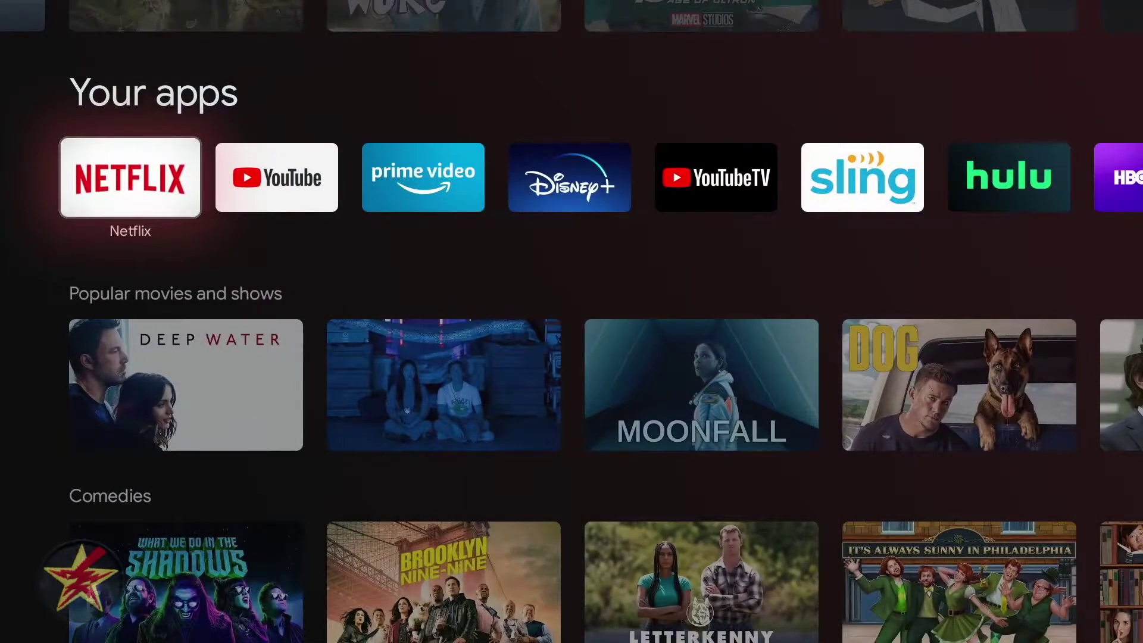
- Browse the installed apps across HBO Max and Apple TV to YouTube Music
key("Right")
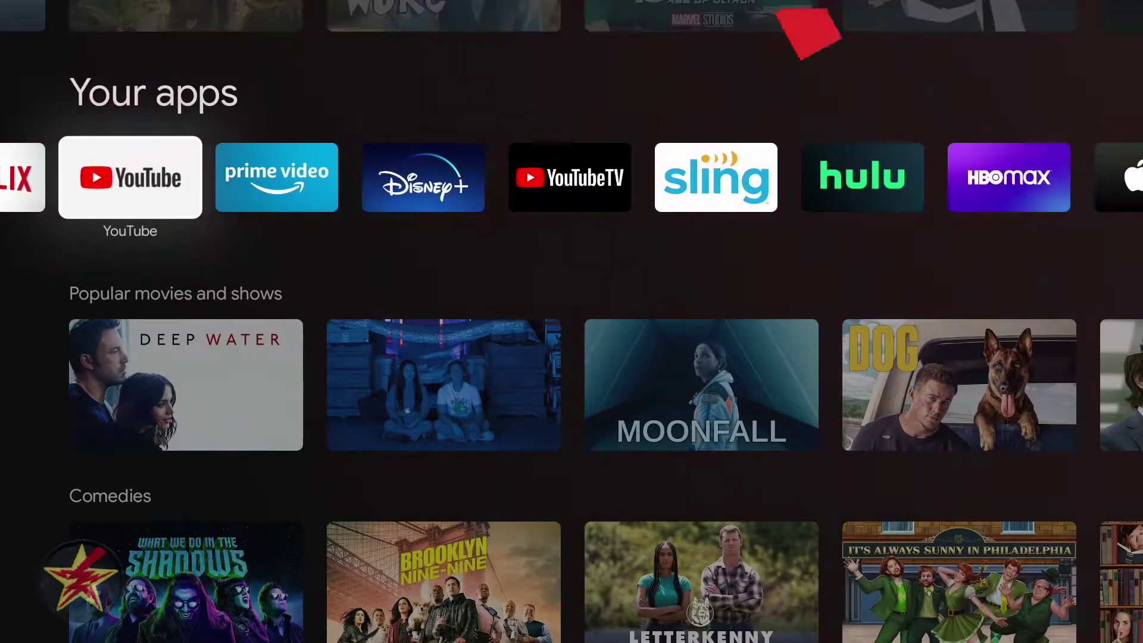
key("Right")
key("Right")
key("Right")
key("Right")
key("Right")
key("Right")
key("Right")
key("Right")
key("Right")
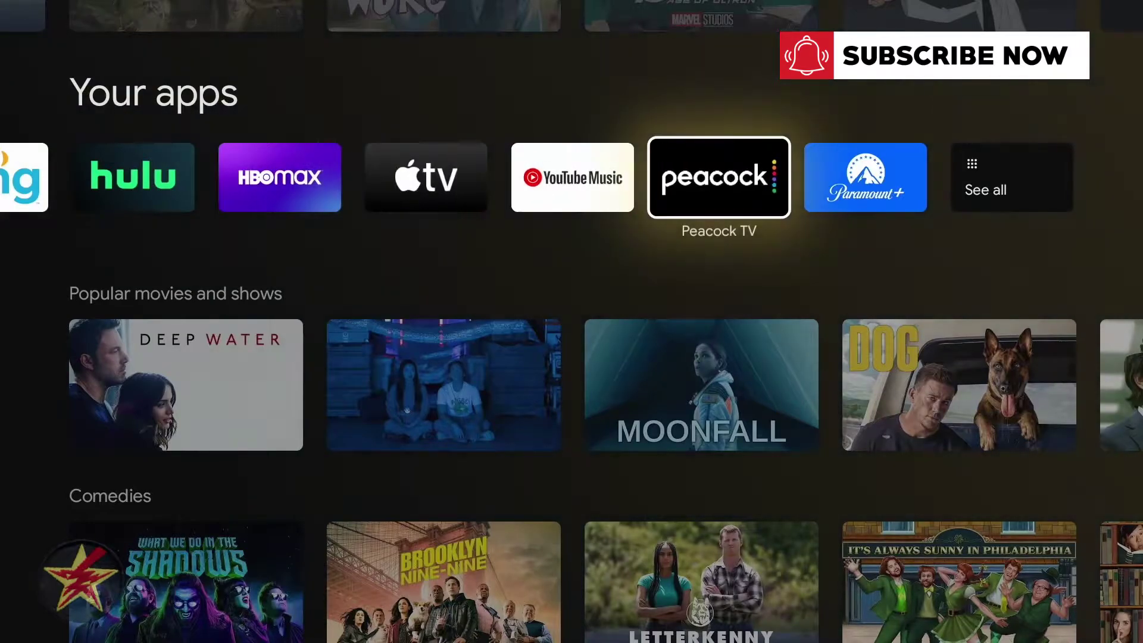
key("Left")
key("Left")
key("Left")
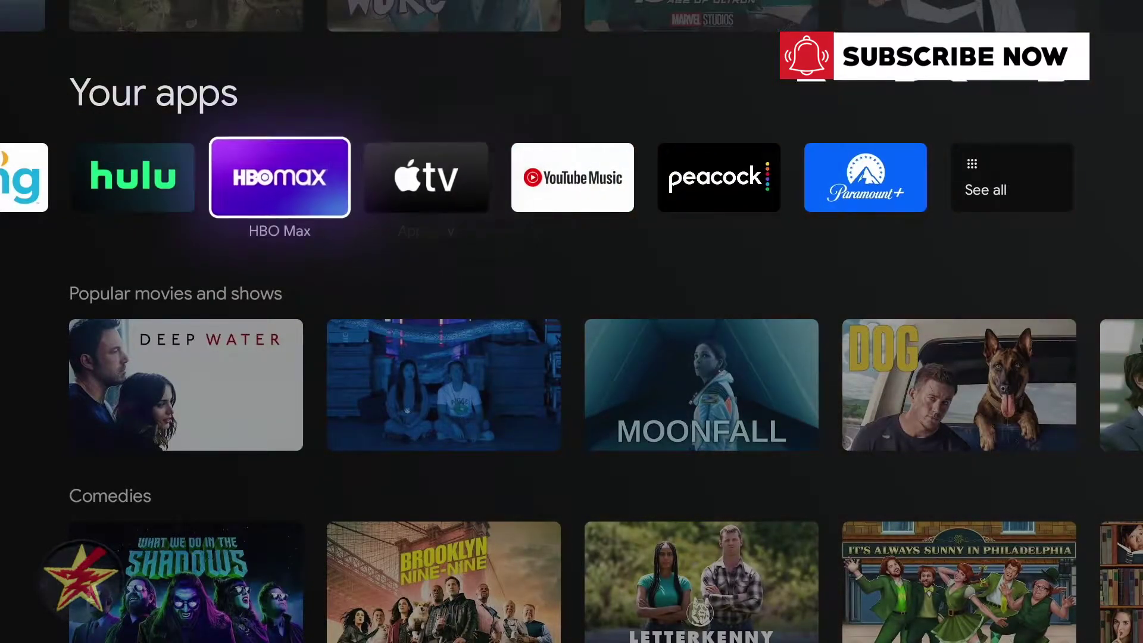
key("Left")
key("Right")
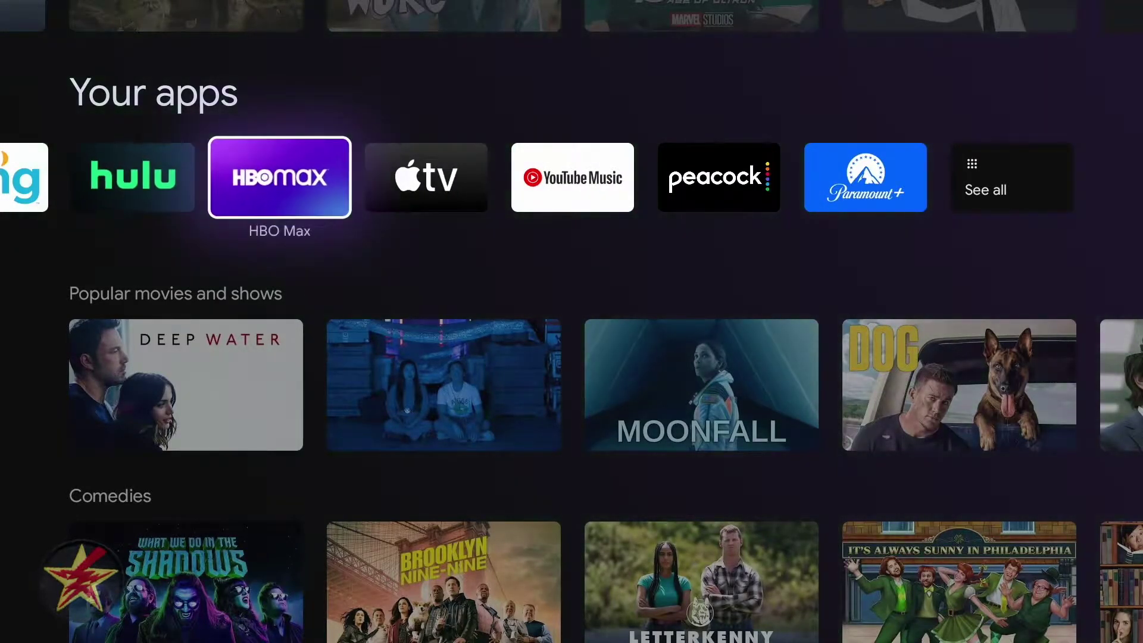
key("Right")
key("Right")
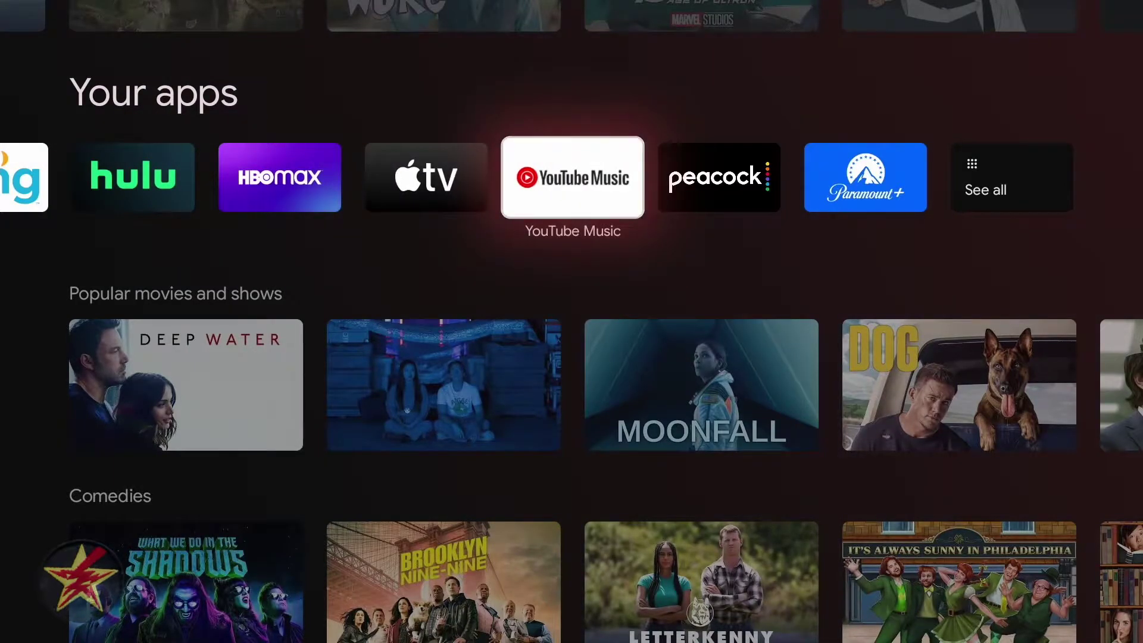
key("Right")
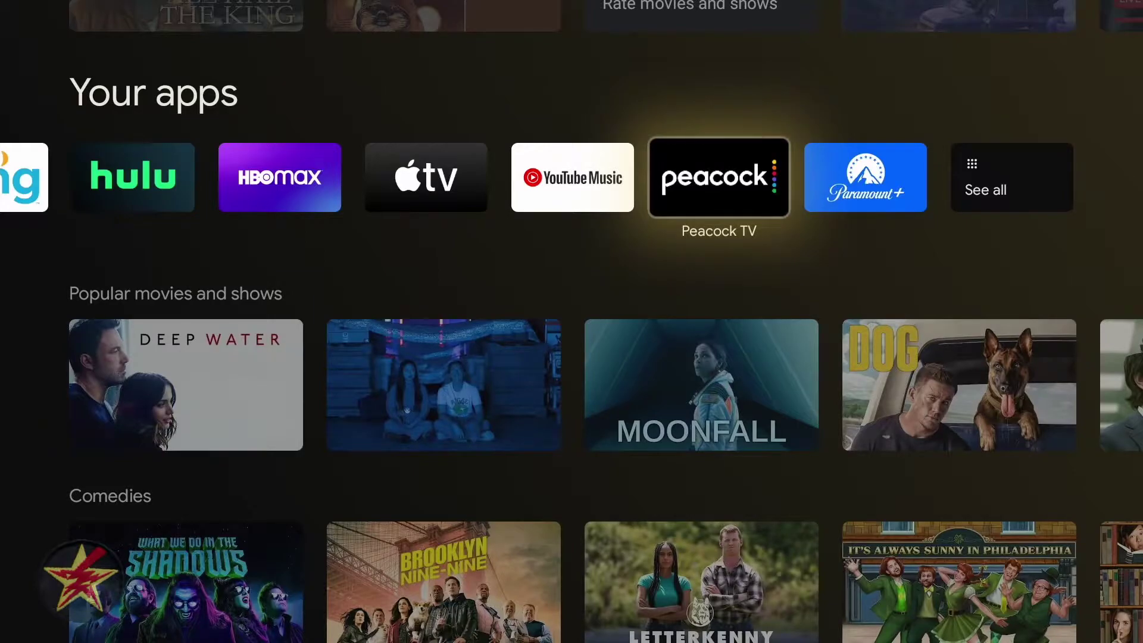
- Move back to Prime Video and bring up its app options menu
key("Right")
key("Left")
key("Left")
key("Left")
key("Left")
key("Left")
key("Left")
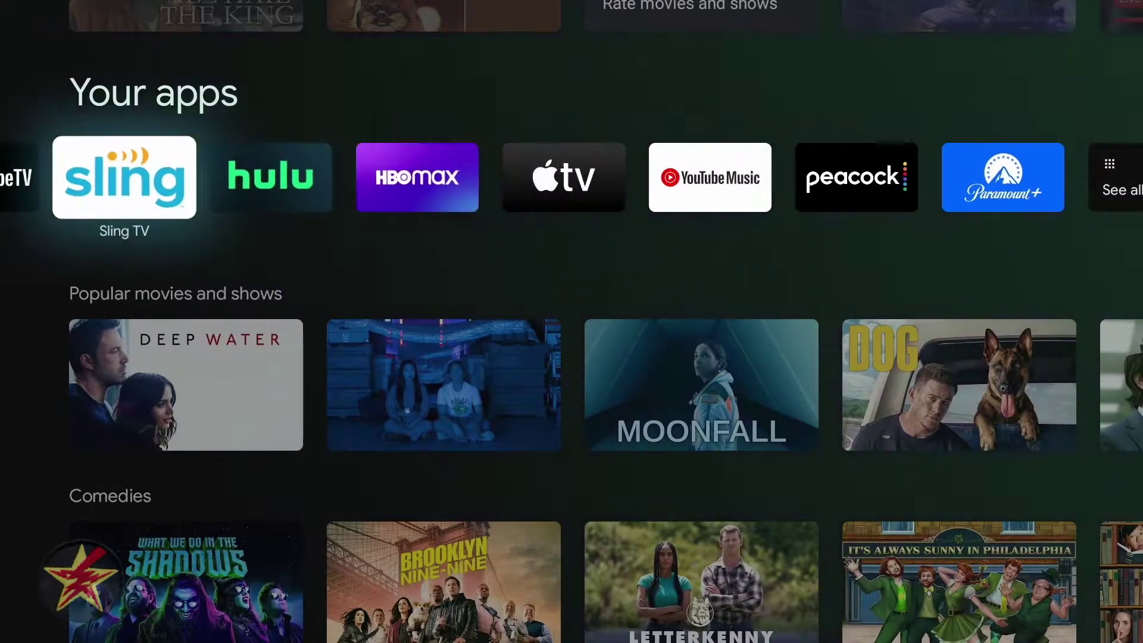
key("Left")
key("Left")
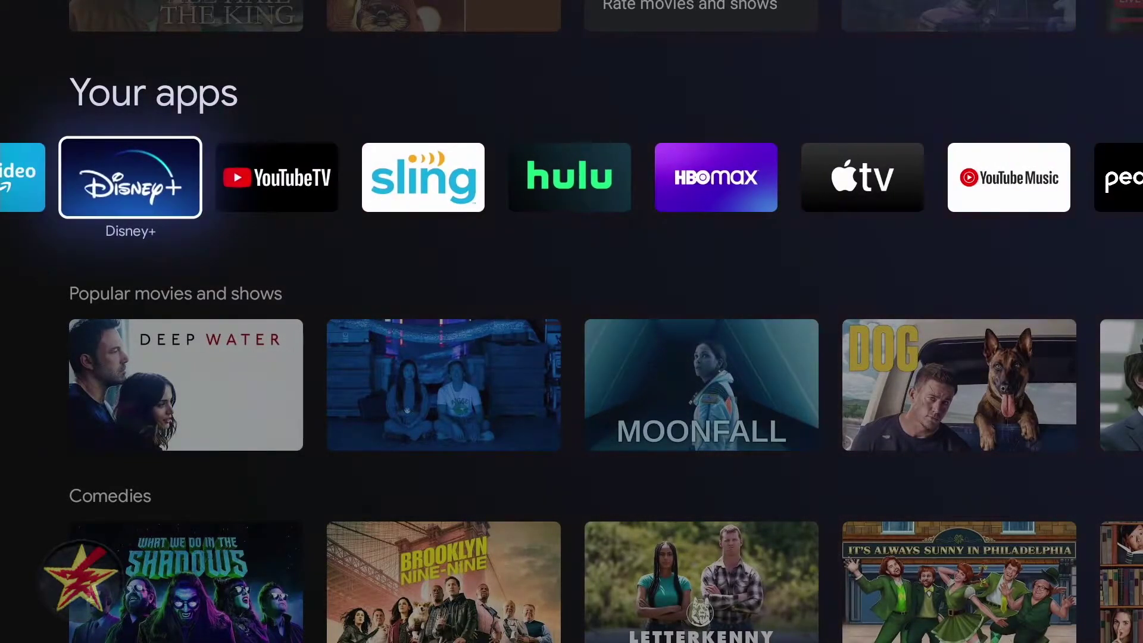
key("Left")
key("Left")
key("Left")
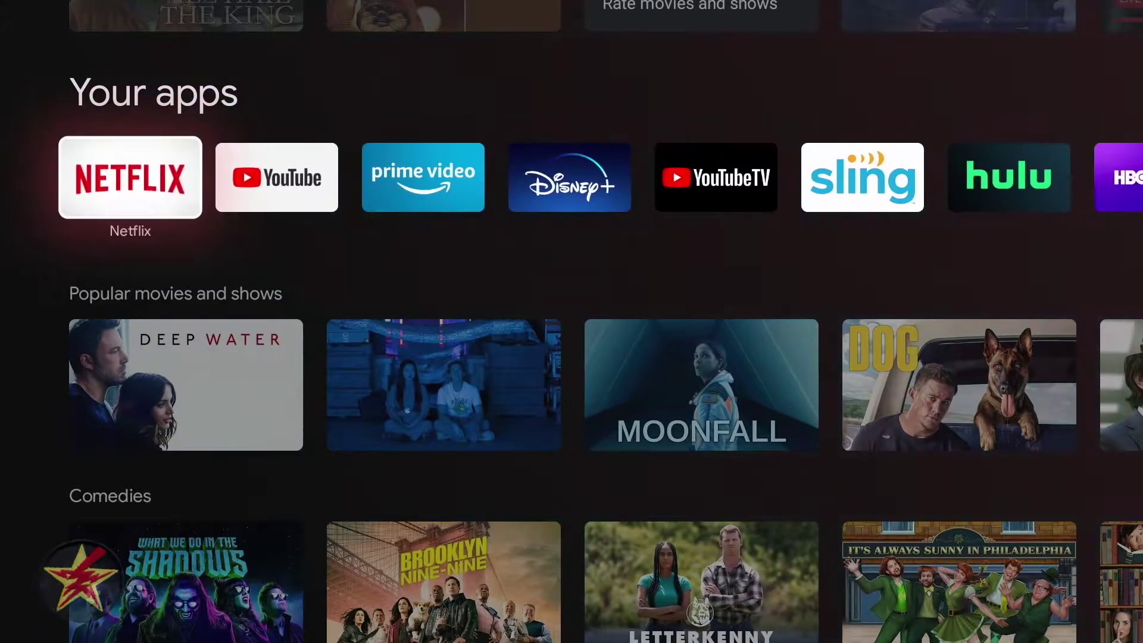
key("Right")
key("Right")
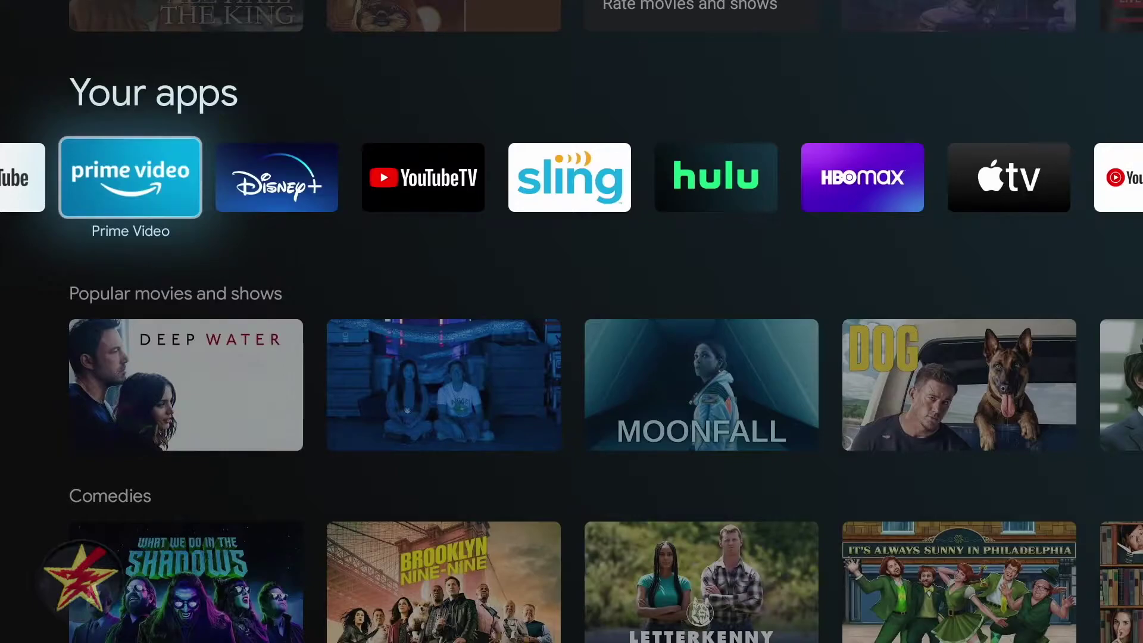
key("Return")
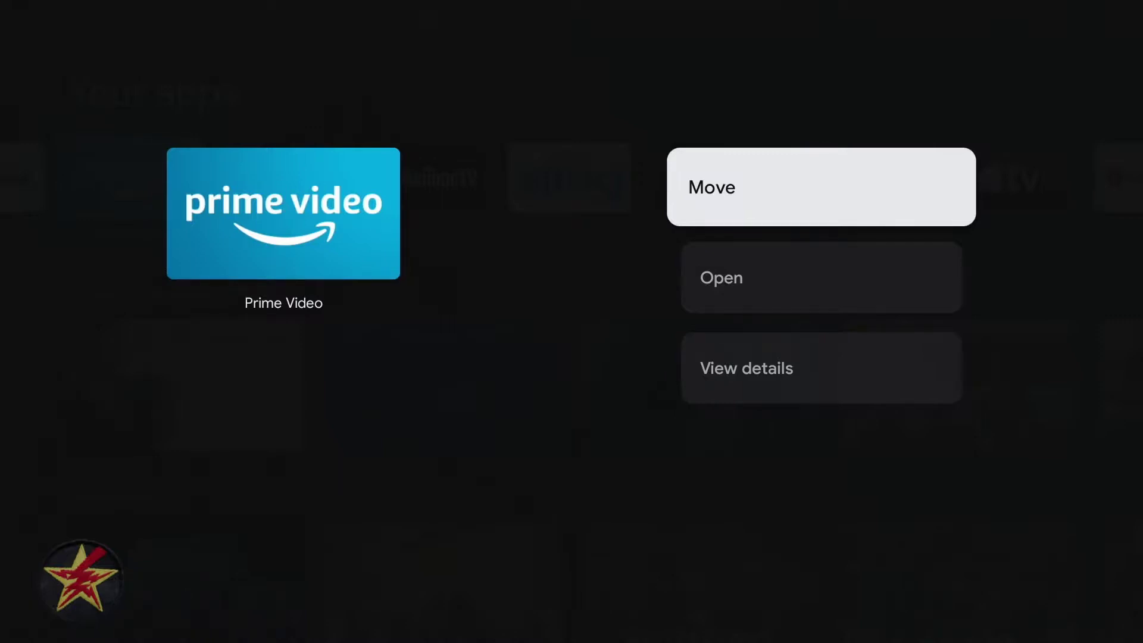
- View Prime Video's details, its screenshots and similar apps, then go back
key("Down")
key("Down")
key("Return")
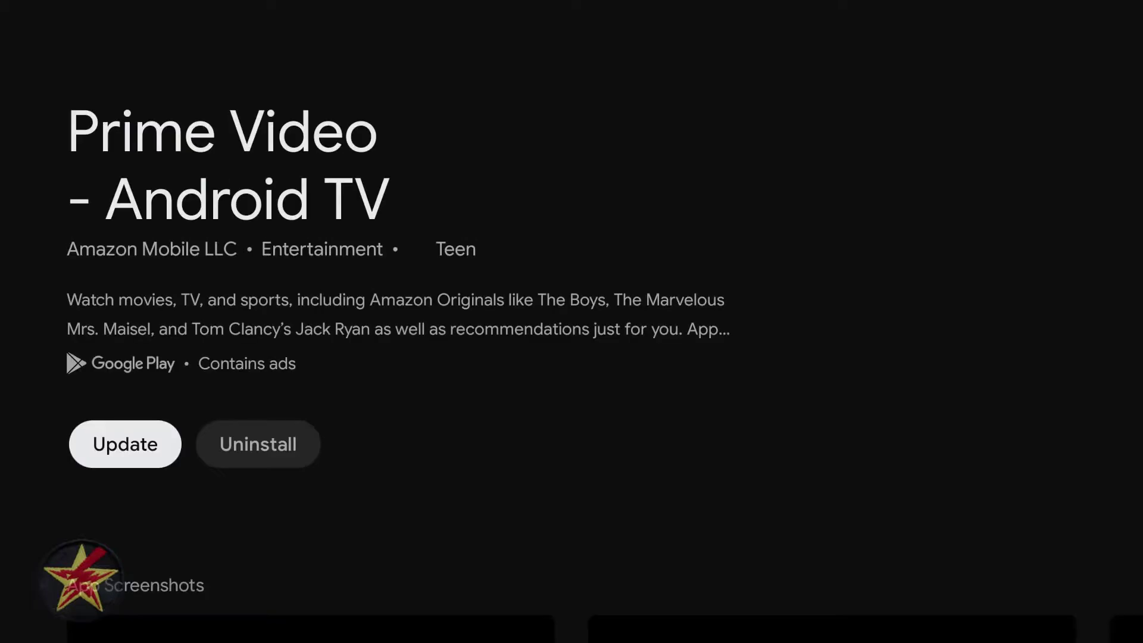
key("Down")
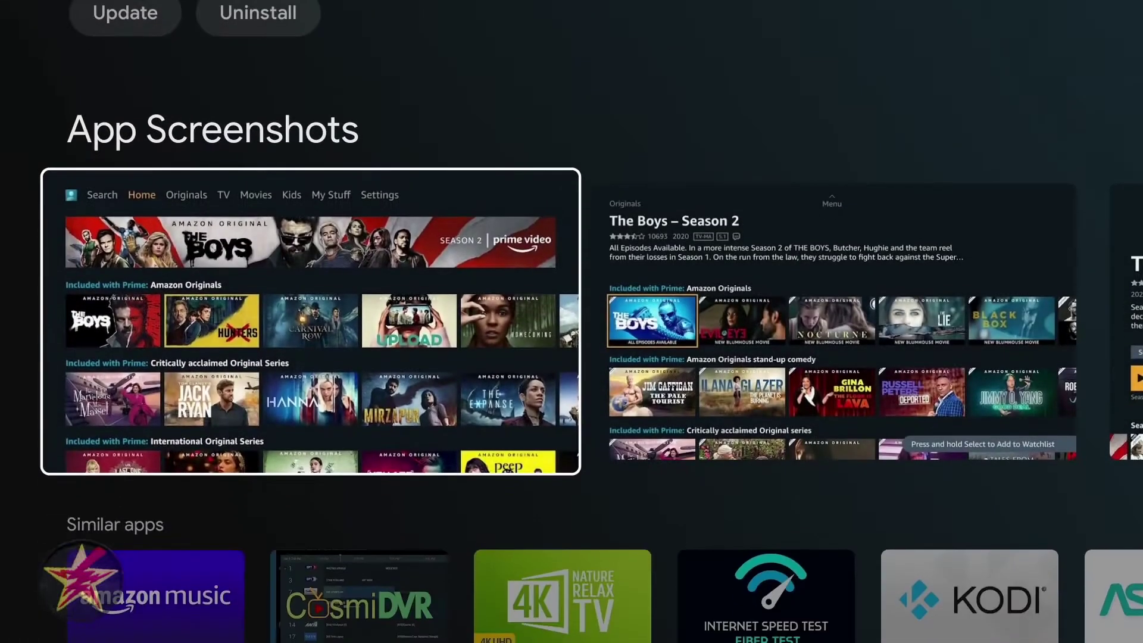
key("Down")
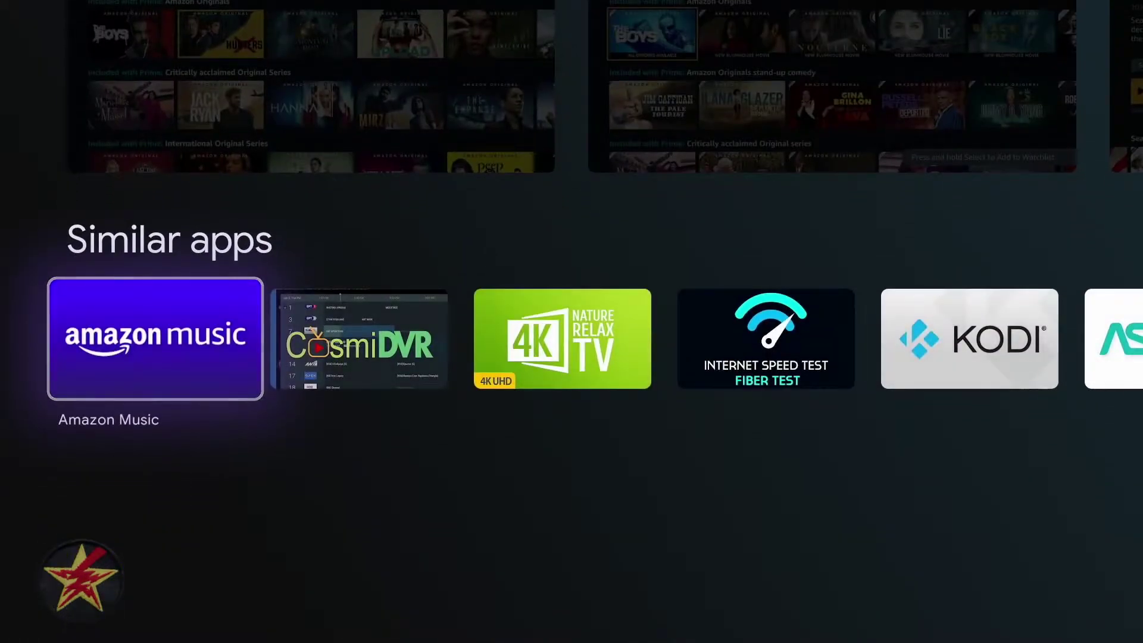
key("Escape")
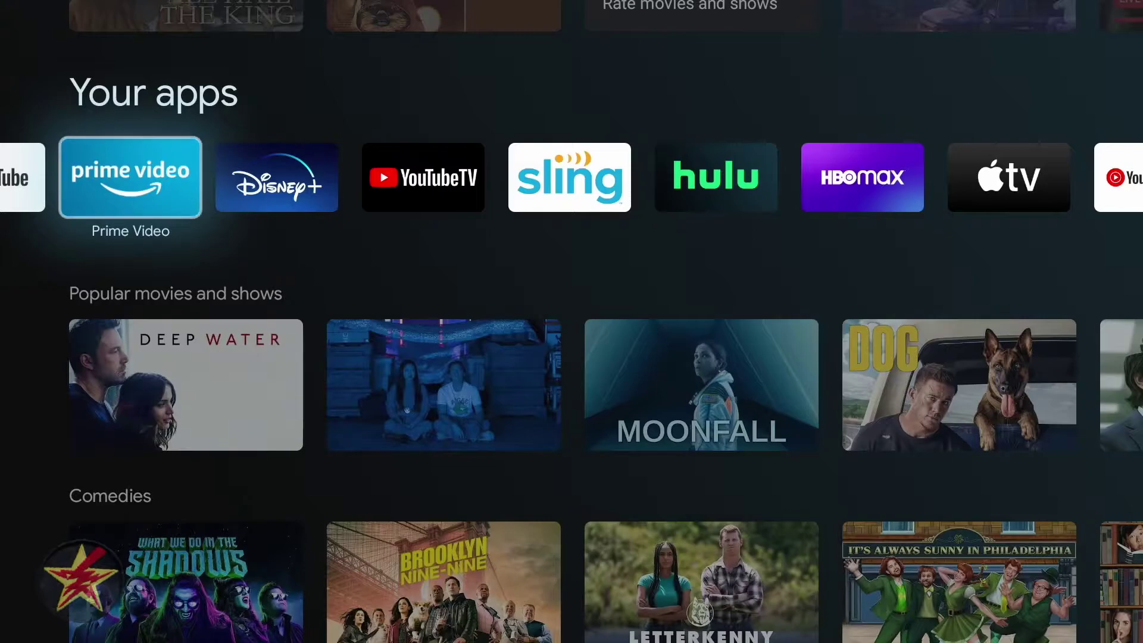
- Browse Popular movies and shows, Comedies, Horror shows and New York City movies
key("Down")
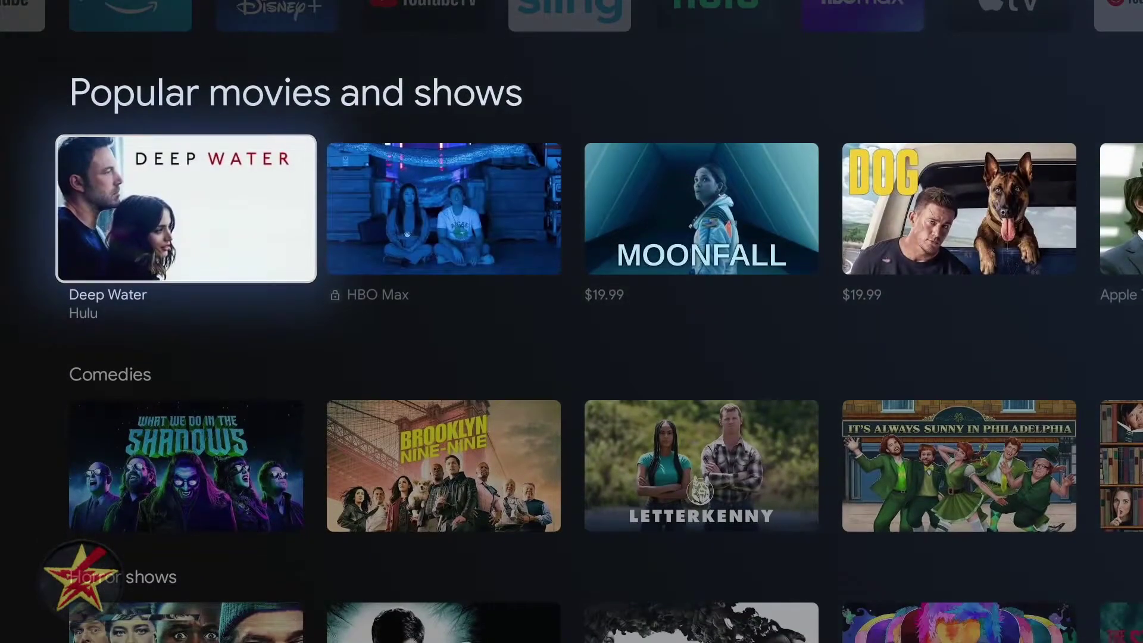
key("Right")
key("Right")
key("Right")
key("Right")
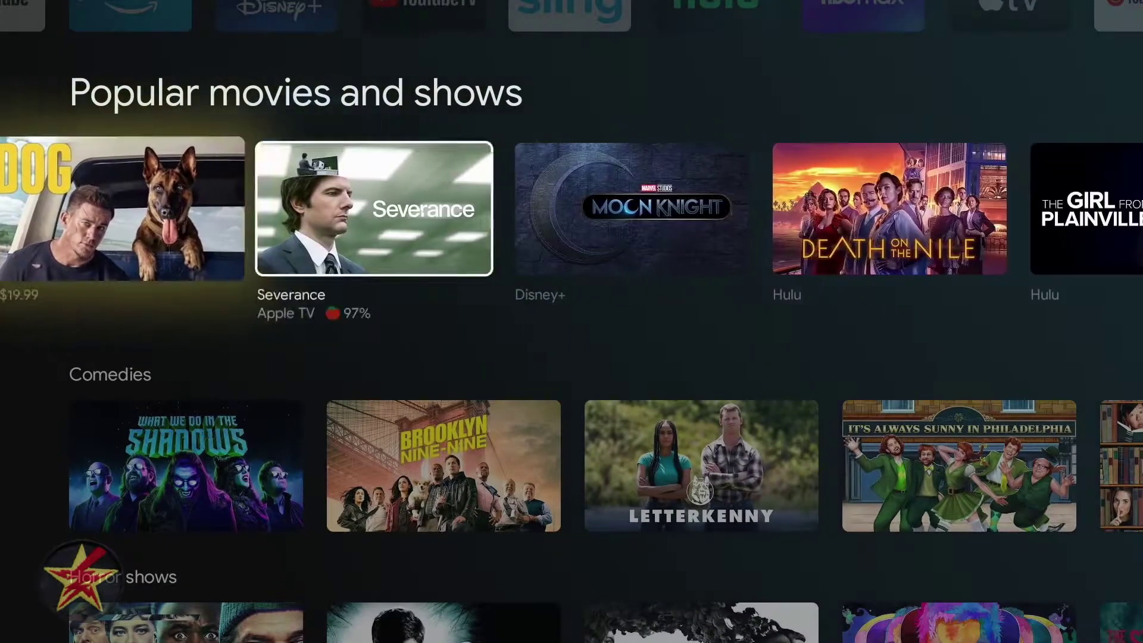
key("Down")
key("Right")
key("Right")
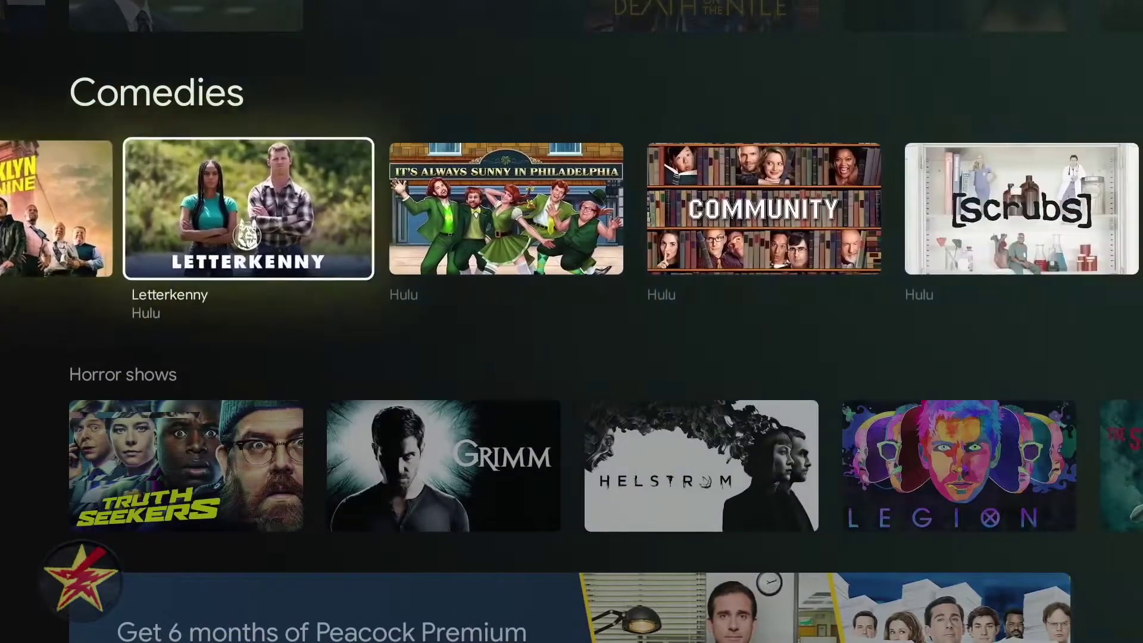
key("Right")
key("Right")
key("Down")
key("Right")
key("Right")
key("Right")
key("Down")
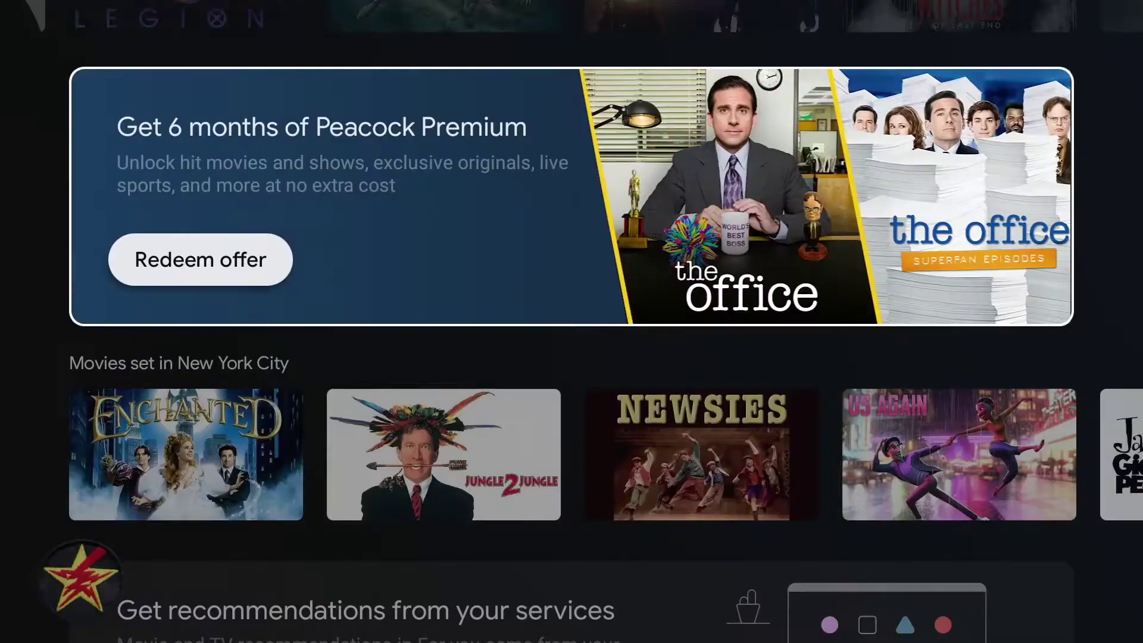
key("Down")
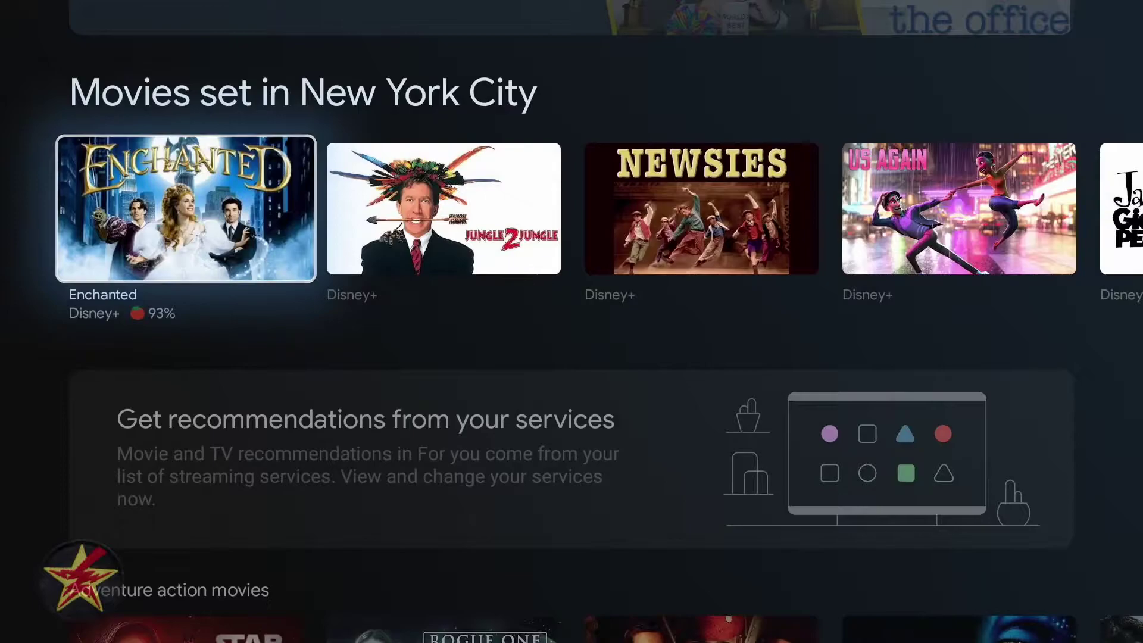
key("Right")
key("Right")
- Scroll on through Recommended videos, Trending and Family-friendly rows, then return to the top
key("Down")
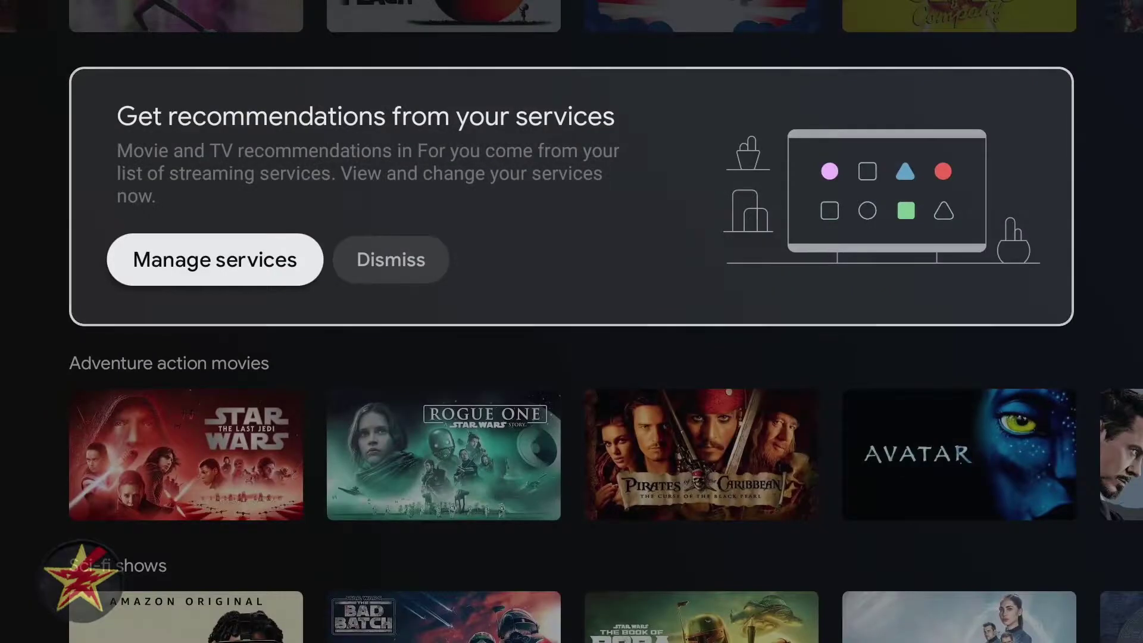
key("Down")
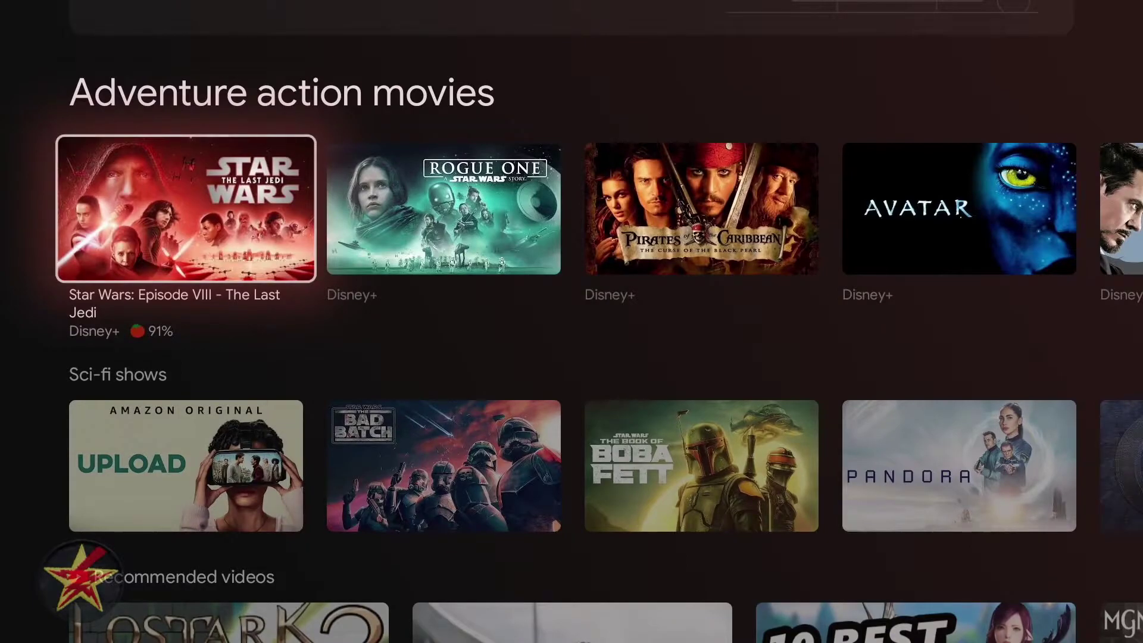
key("Down")
key("Down")
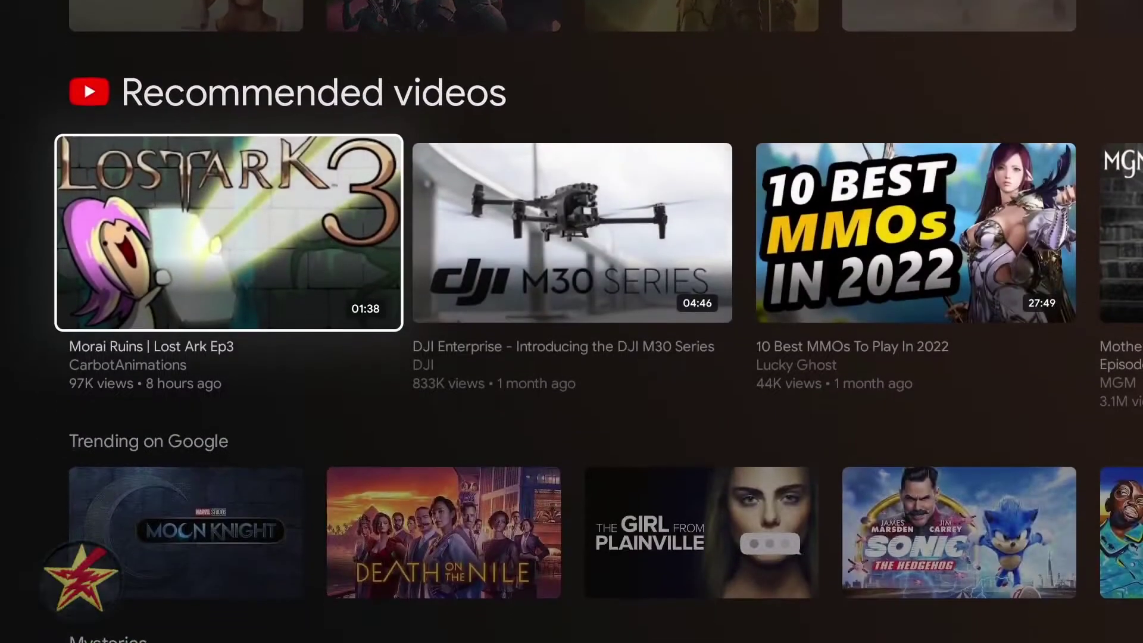
key("Down")
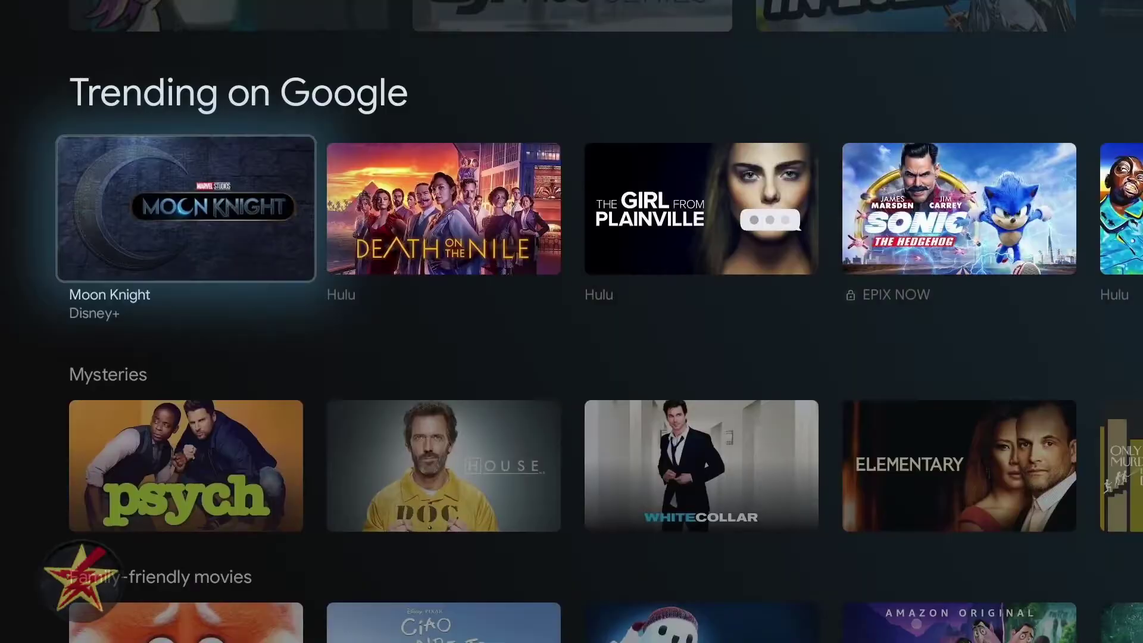
key("Down")
key("Down")
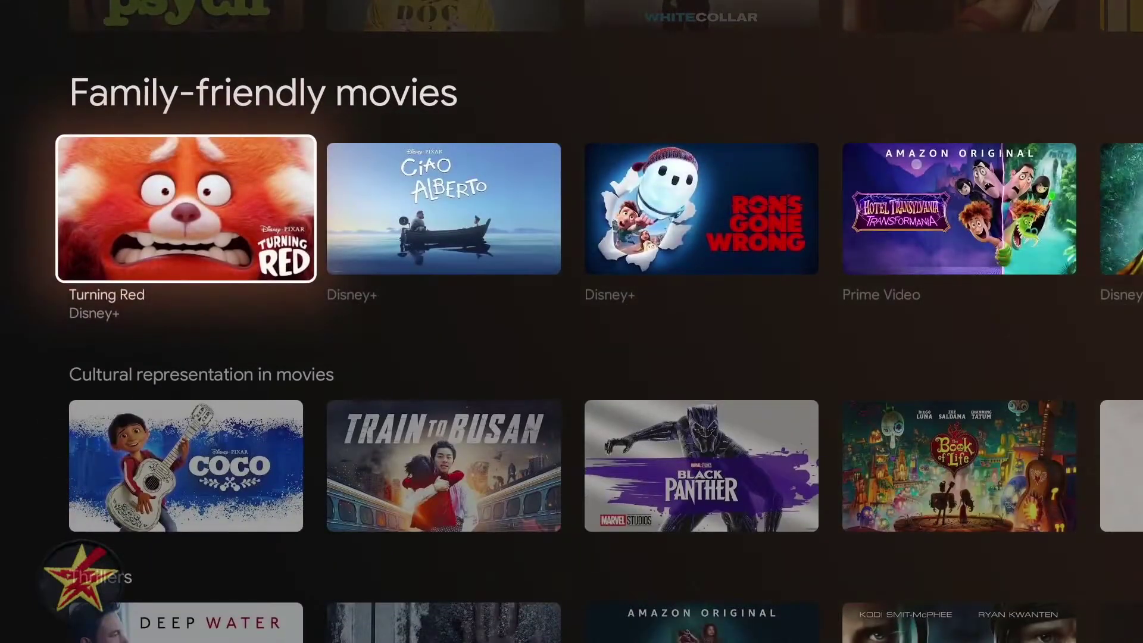
key("Down")
key("Down")
key("Down")
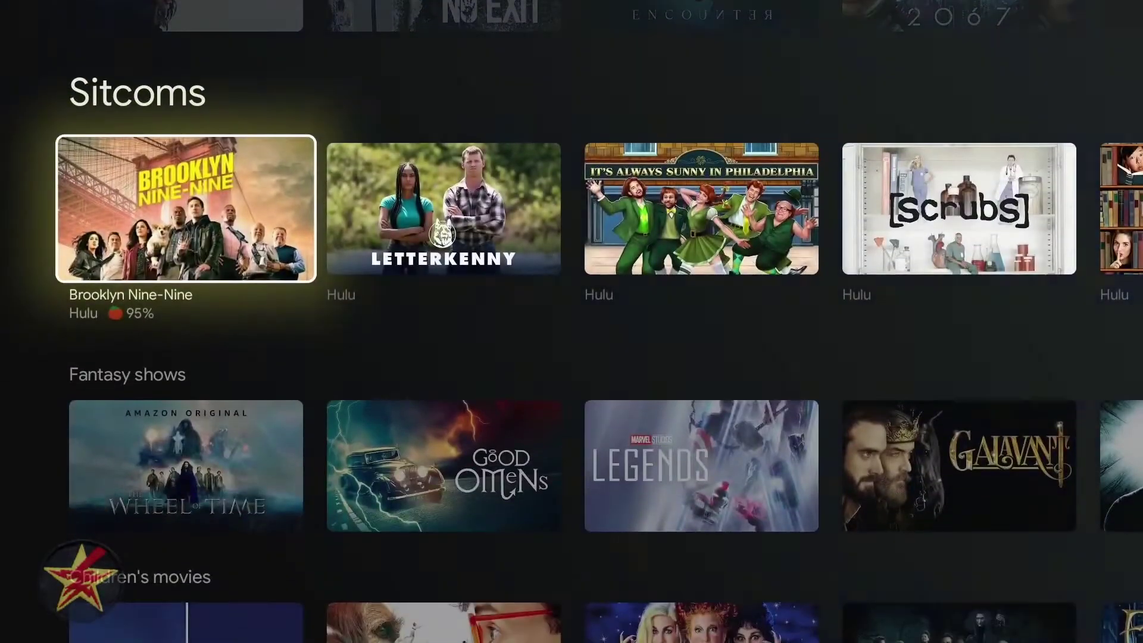
key("Down")
key("Down")
key("Down")
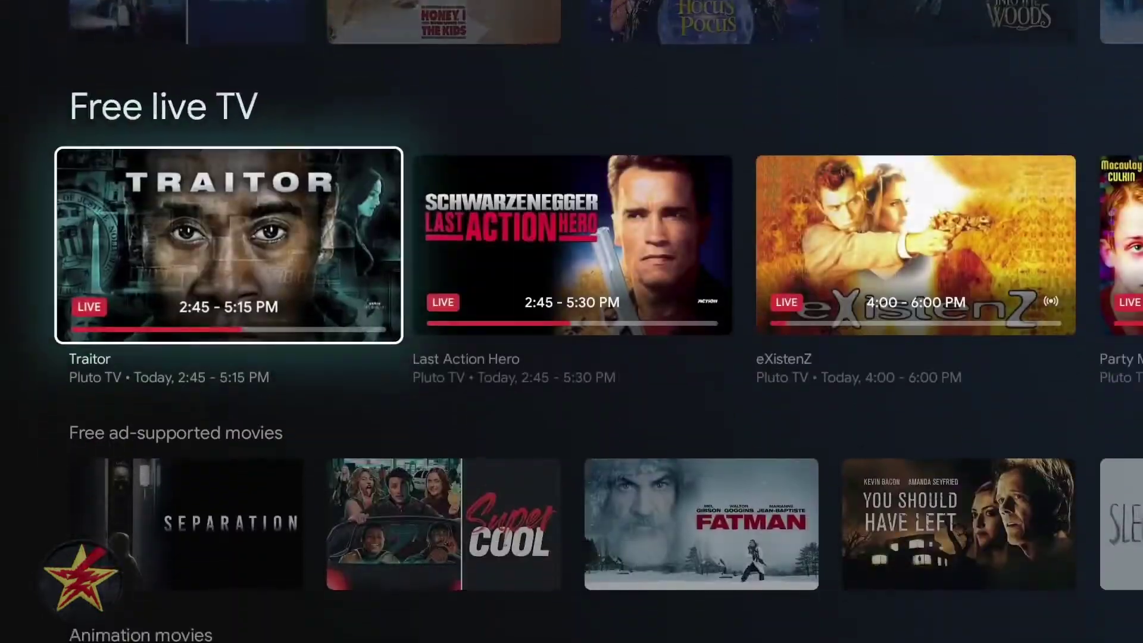
key("Down")
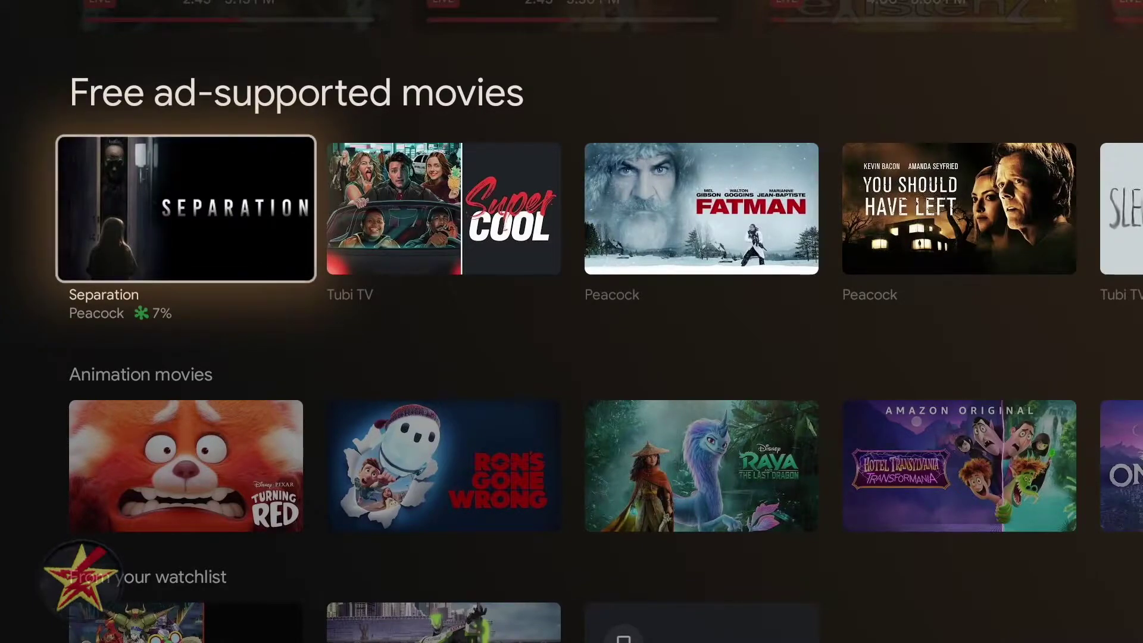
key("Escape")
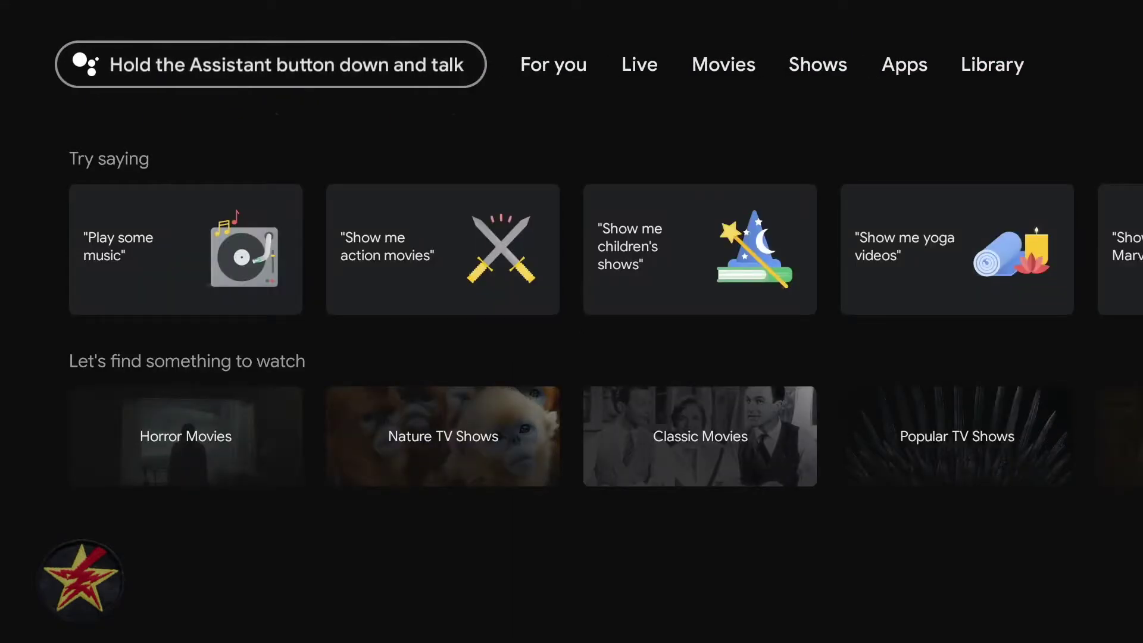
key("Down")
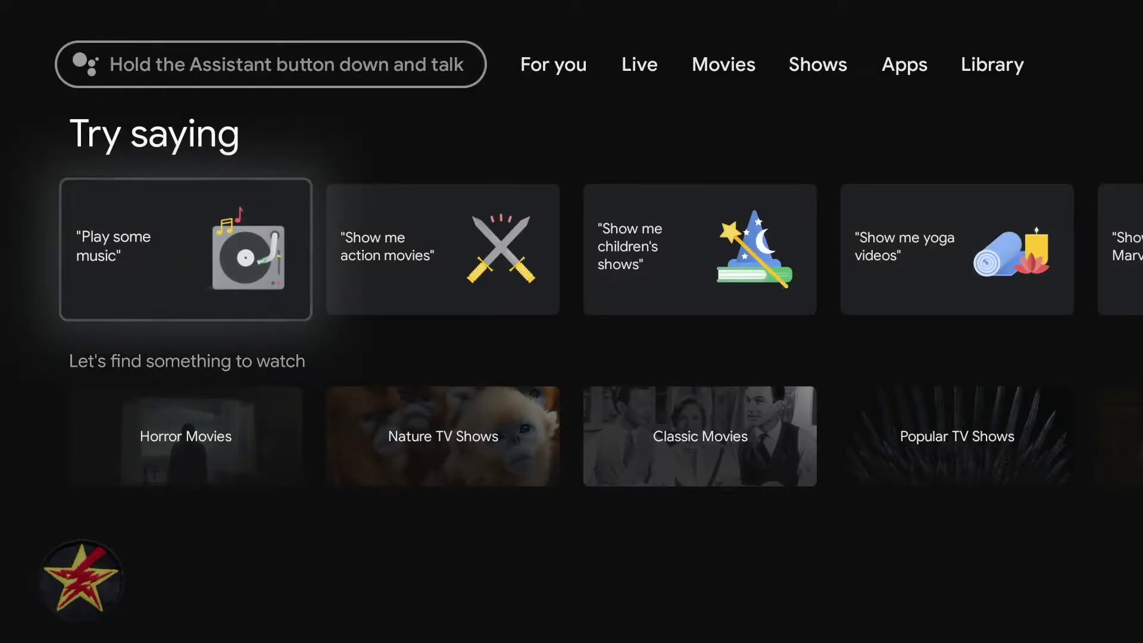
key("Up")
key("Return")
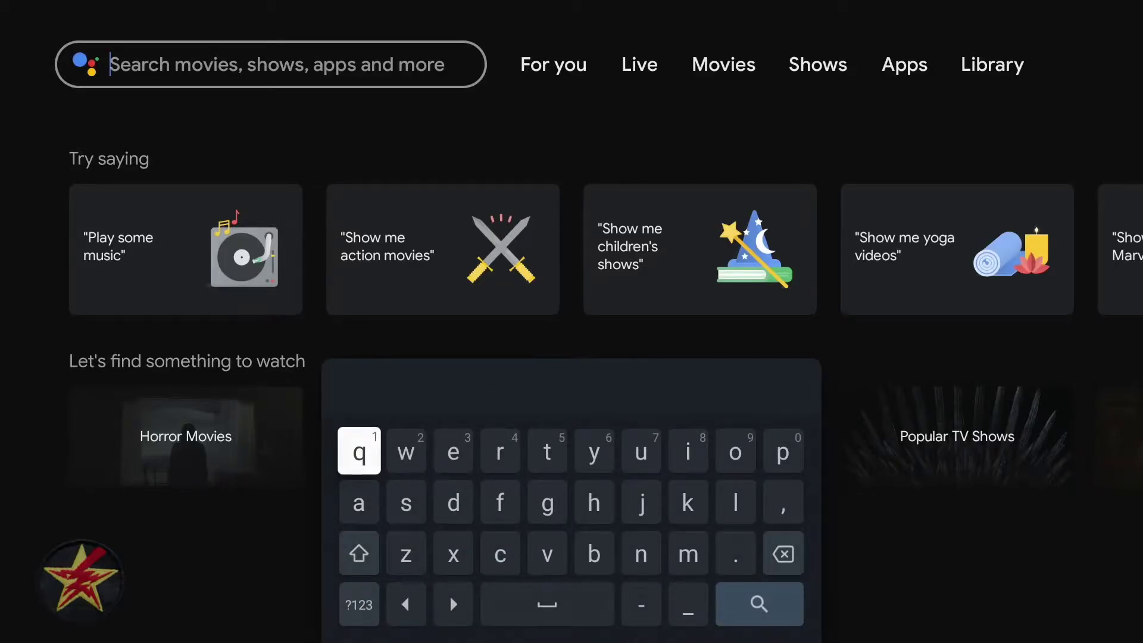
key("Escape")
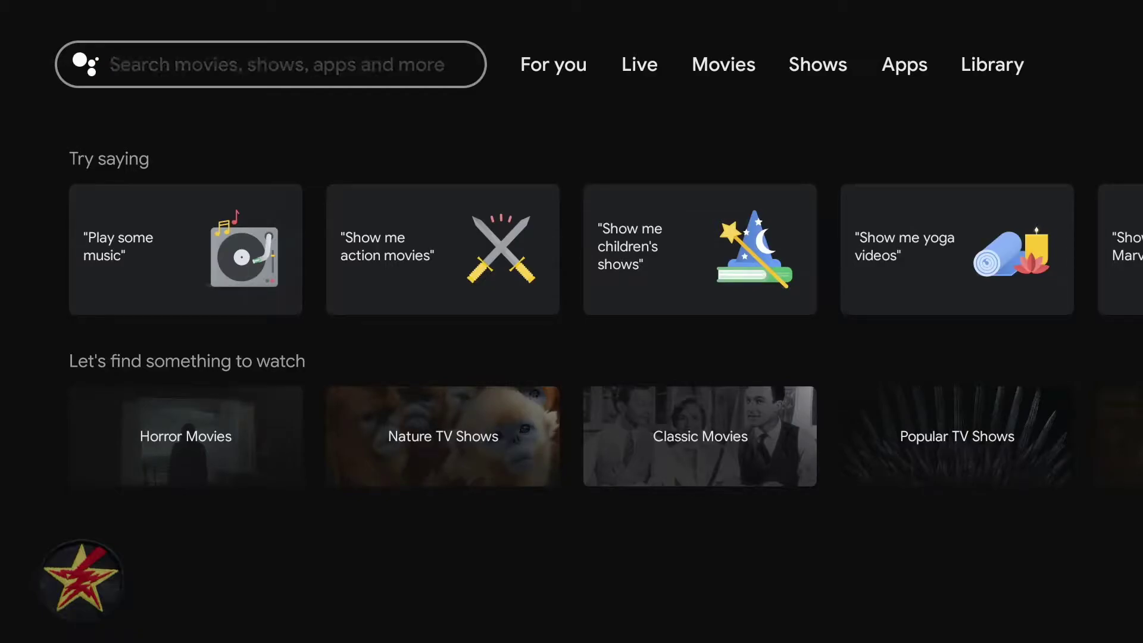
key("super")
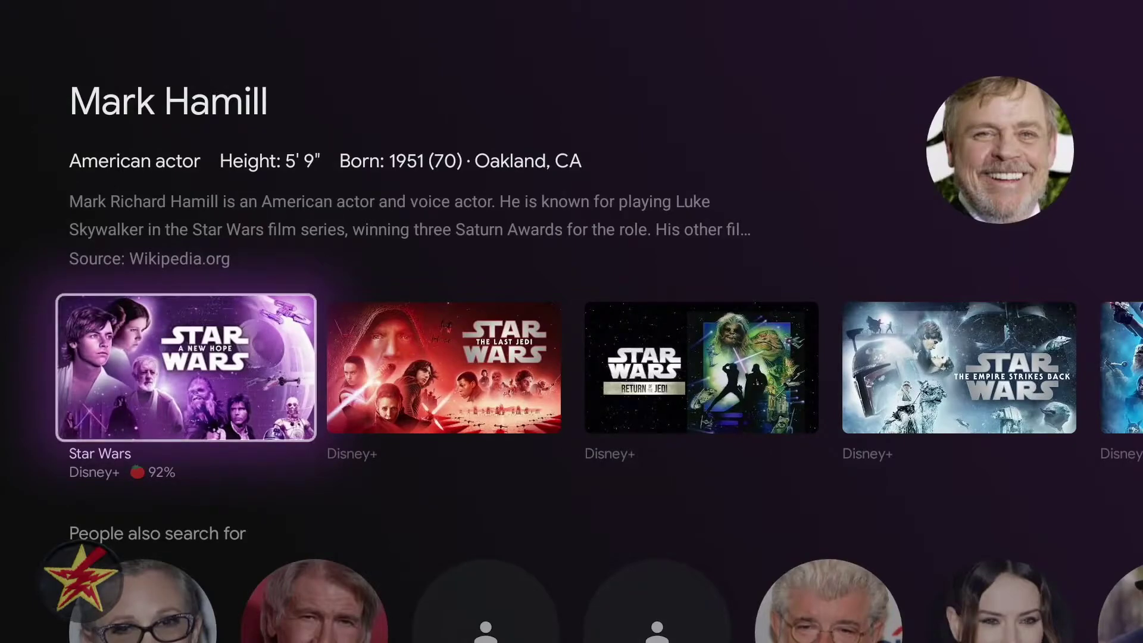
key("Down")
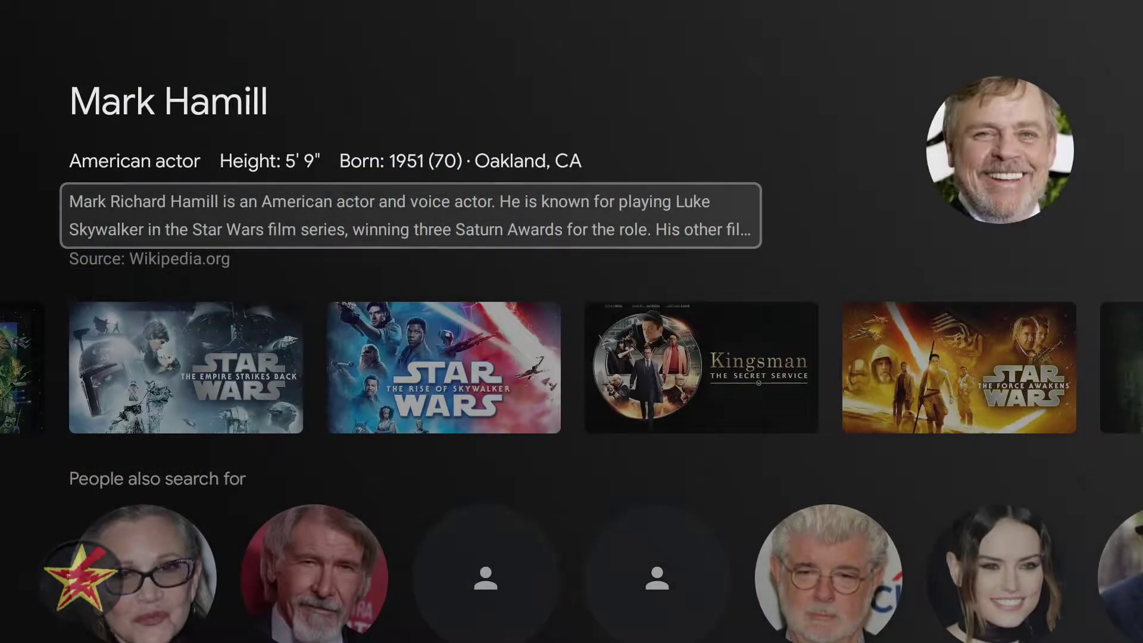
key("Escape")
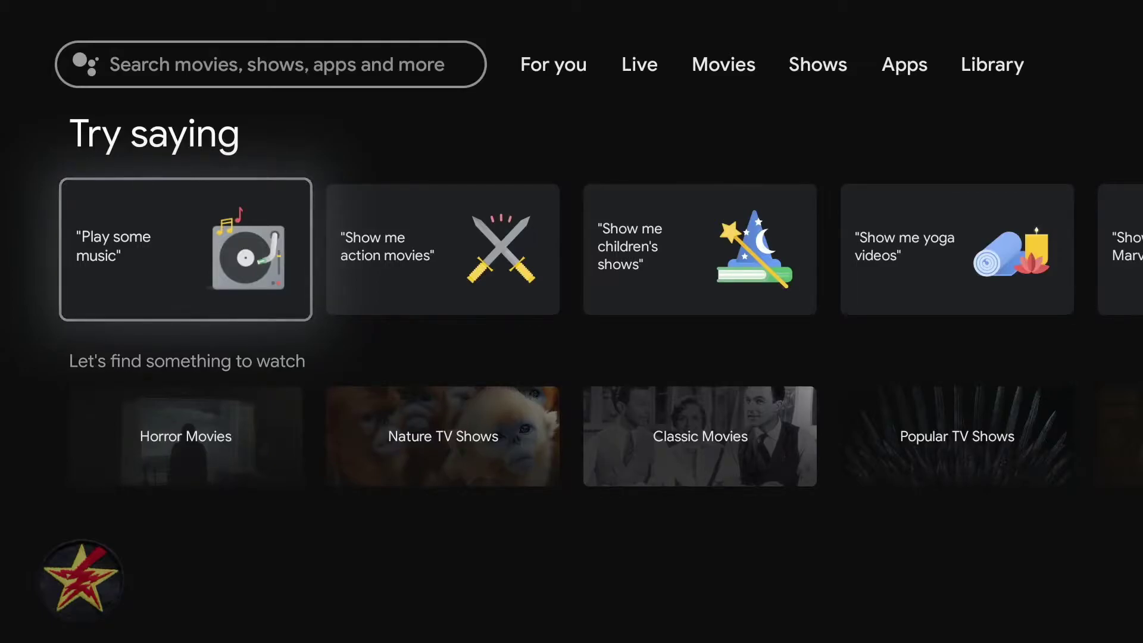
key("Escape")
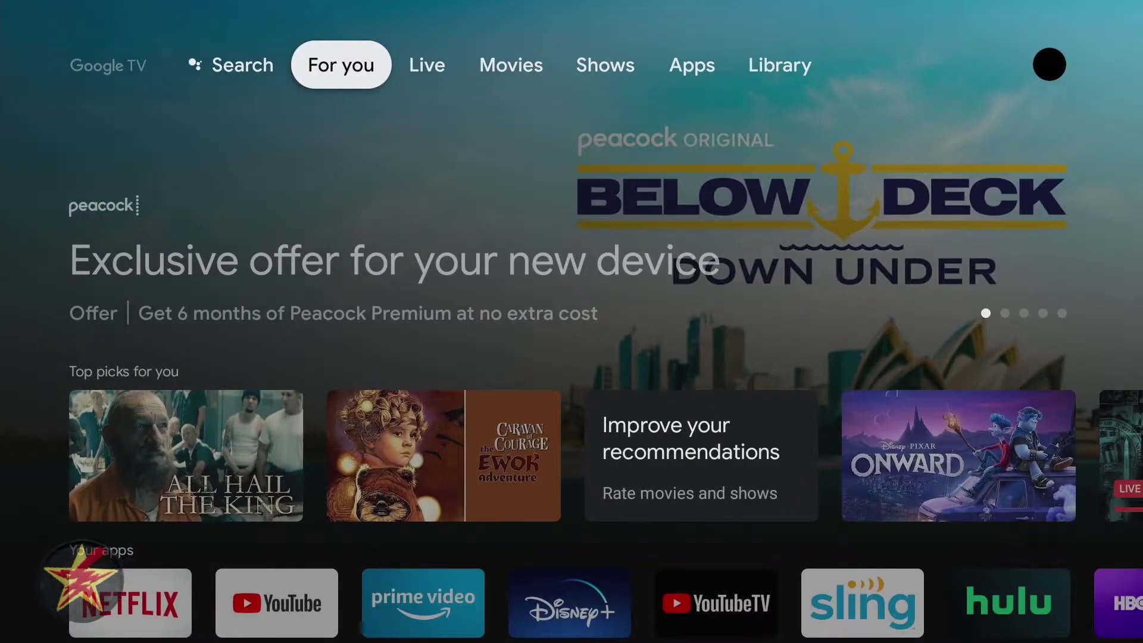
- Open the Live tab and step into the Pluto TV channel guide
key("Right")
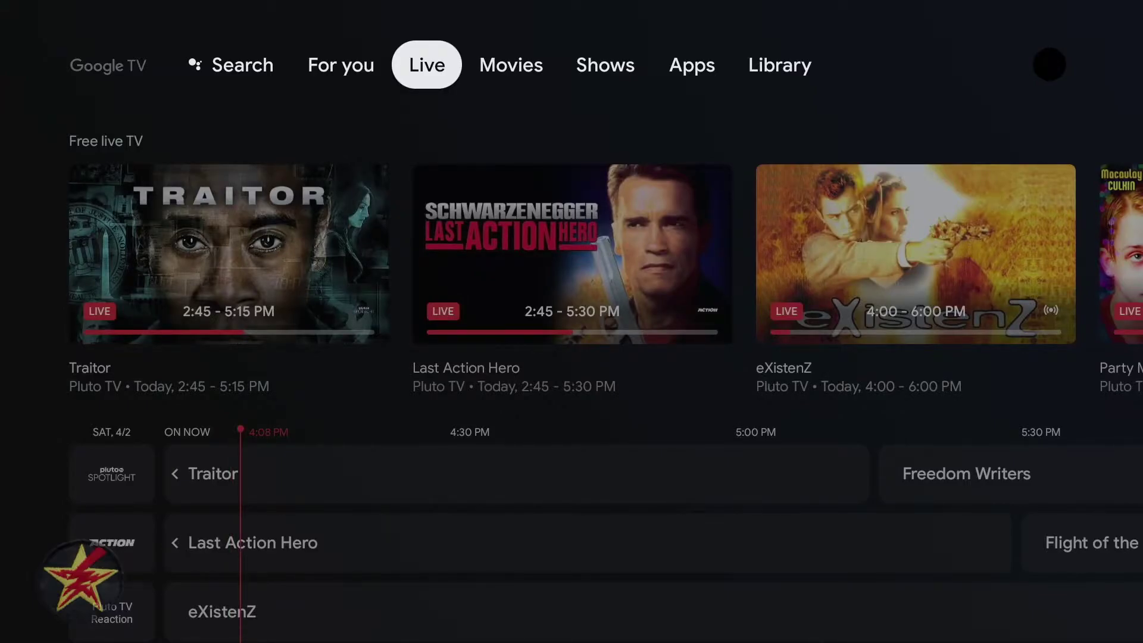
key("Down")
key("Down")
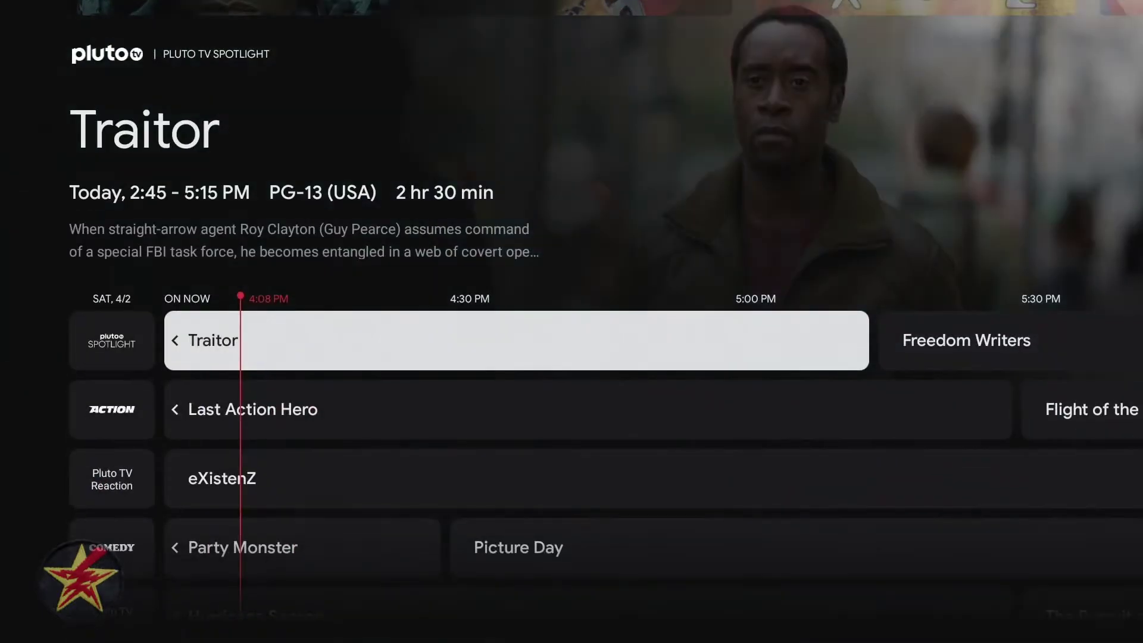
key("Down")
key("Down")
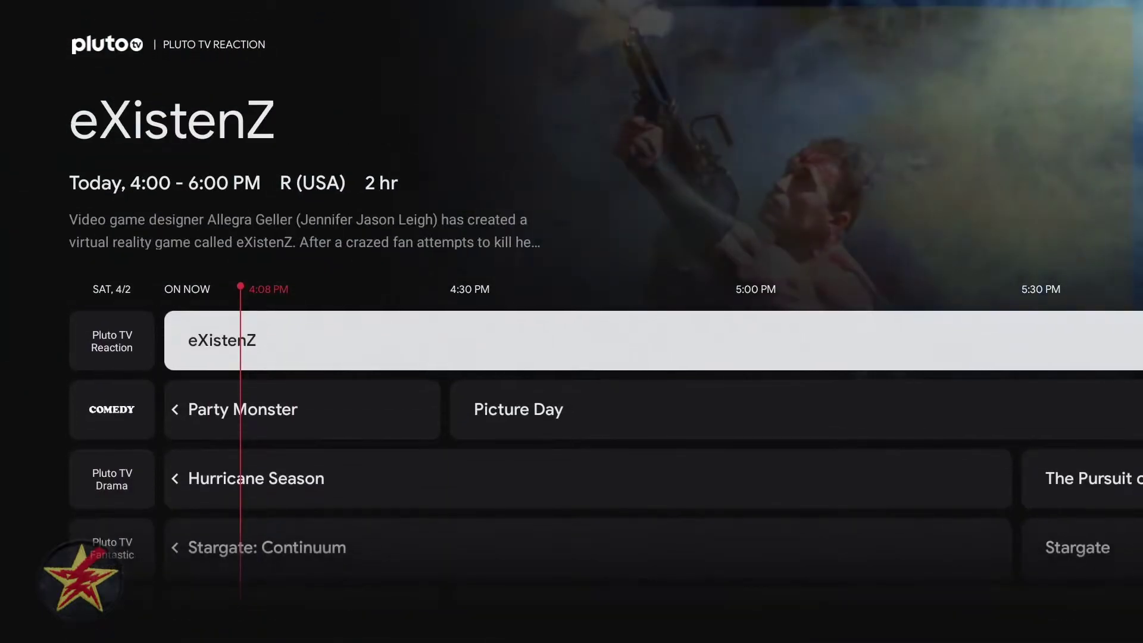
key("Down")
key("Down")
key("Down")
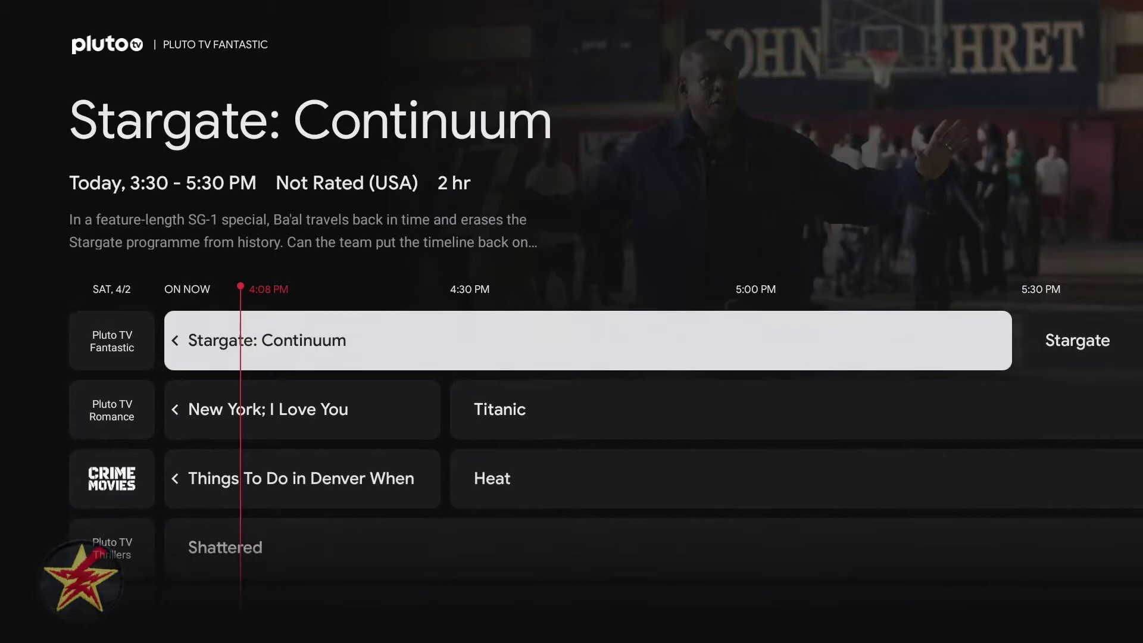
- Scroll the guide to The Ring and American Exorcist, then open the Movies tab
key("Down")
key("Down")
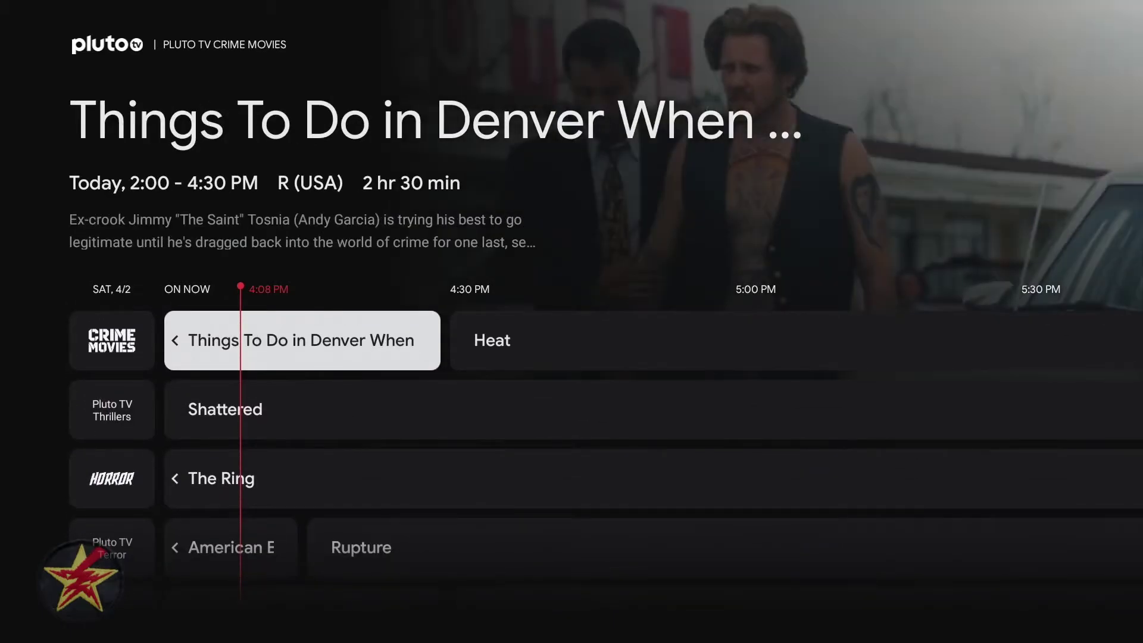
key("Down")
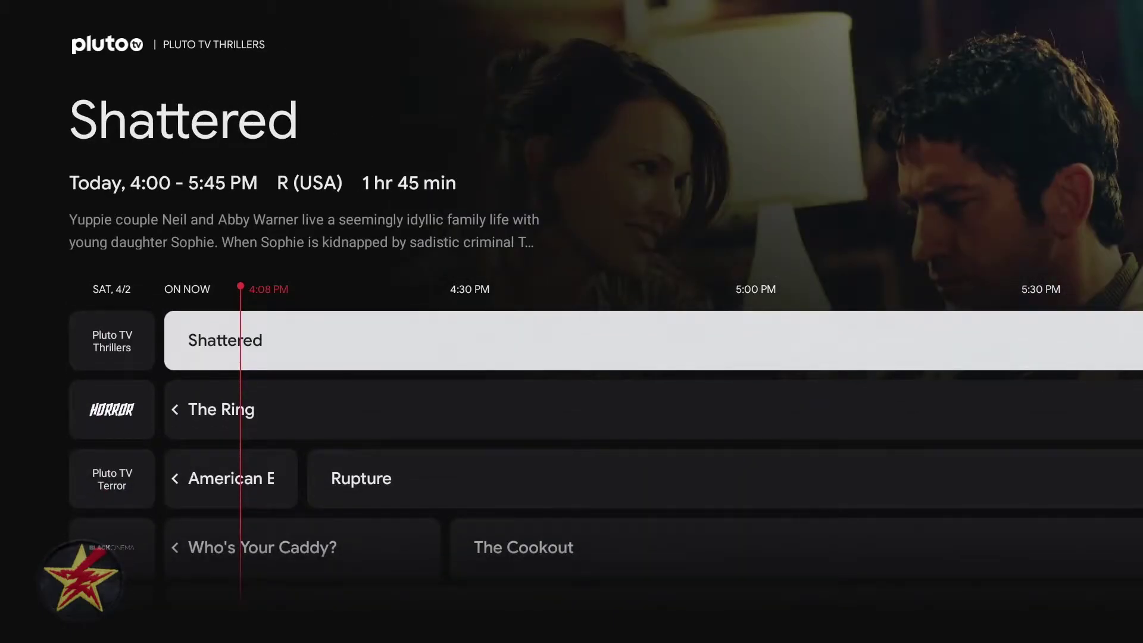
key("Down")
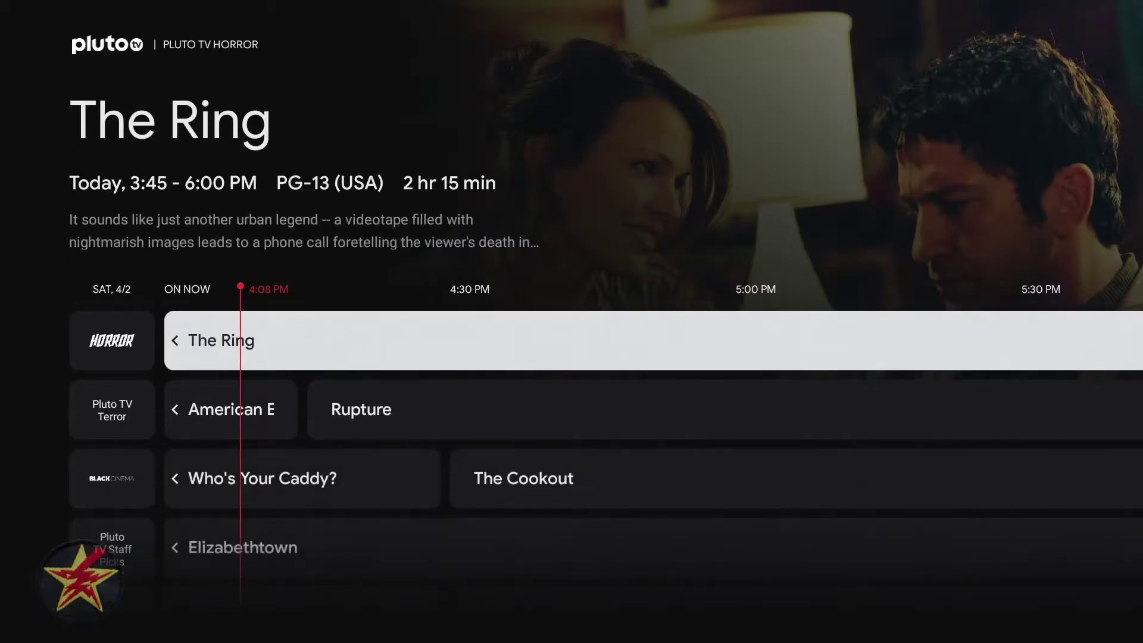
key("Down")
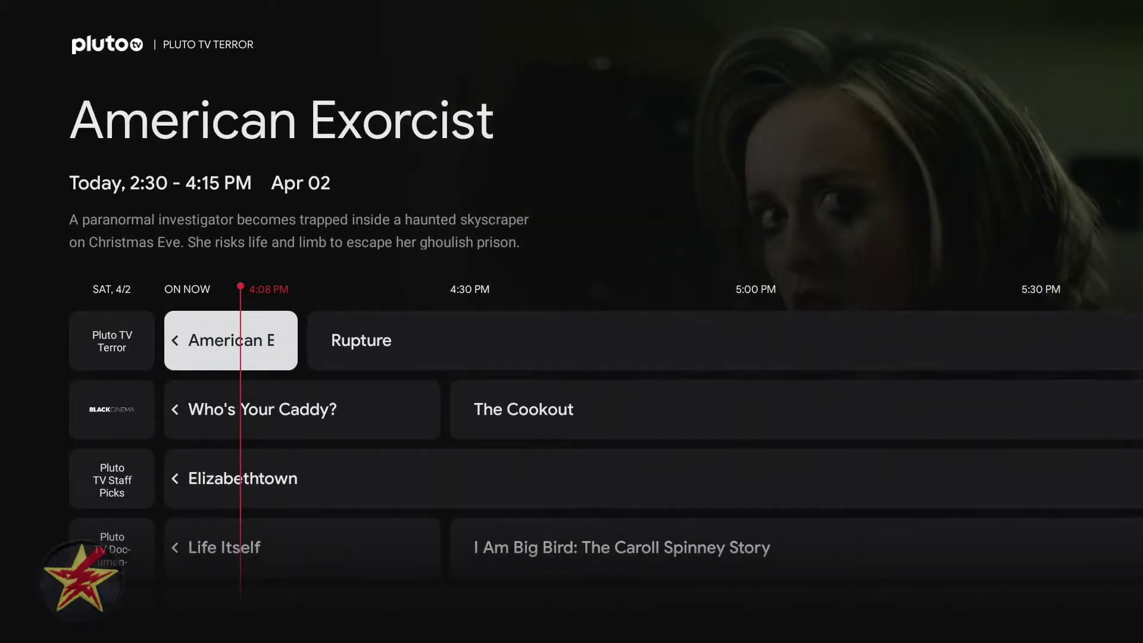
key("Escape")
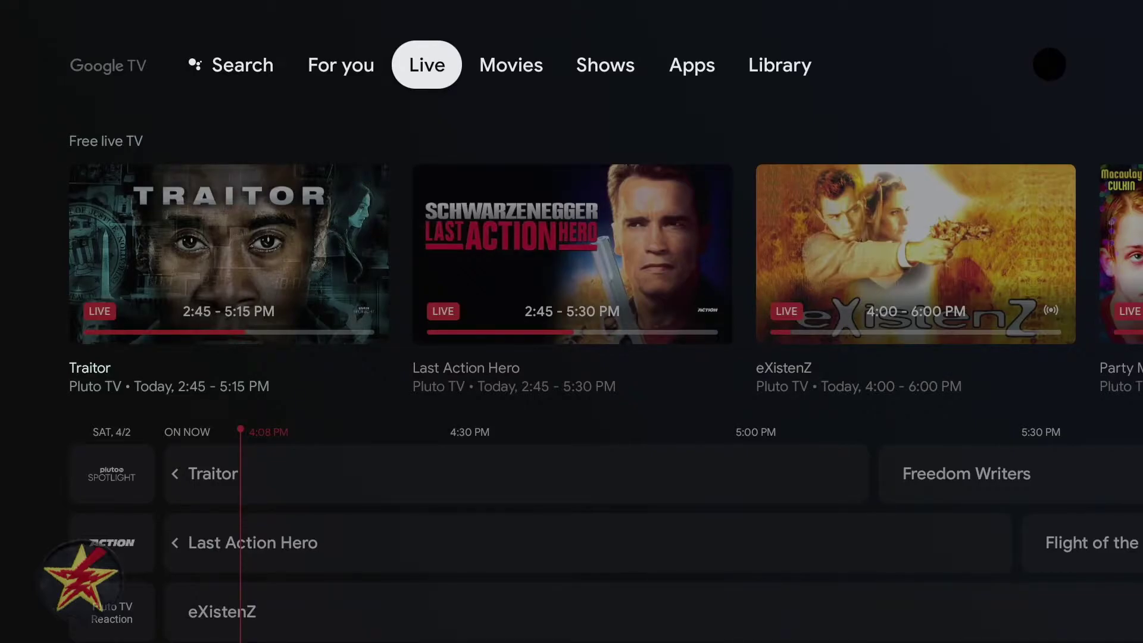
key("Right")
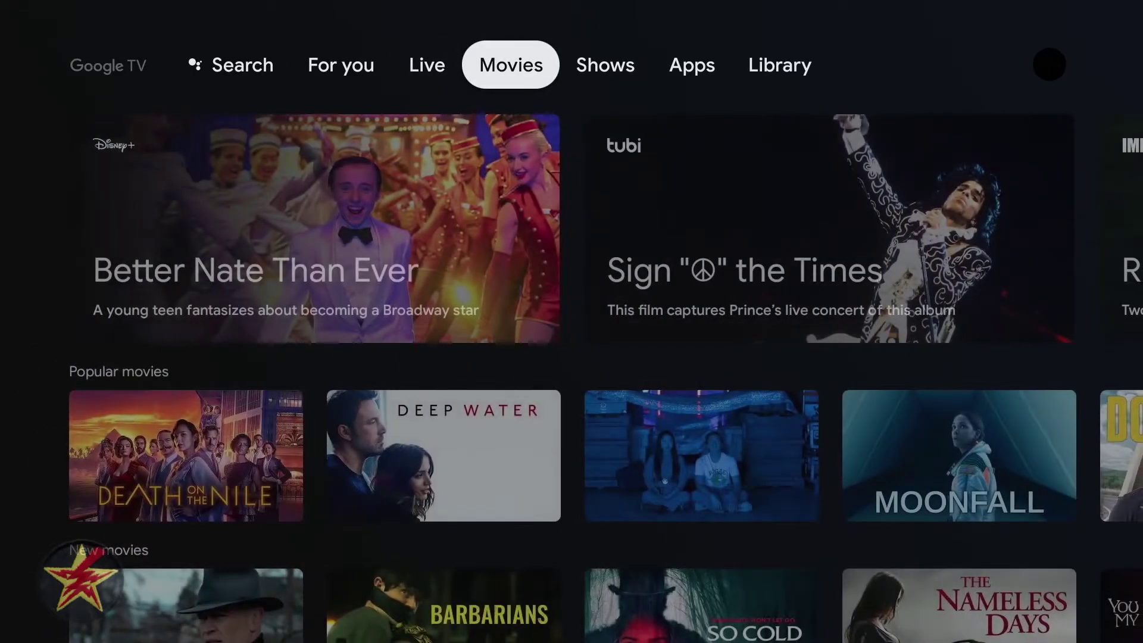
- Scroll the Movies tab past Popular, New and watchlist movies to Trending and Comedies
key("Down")
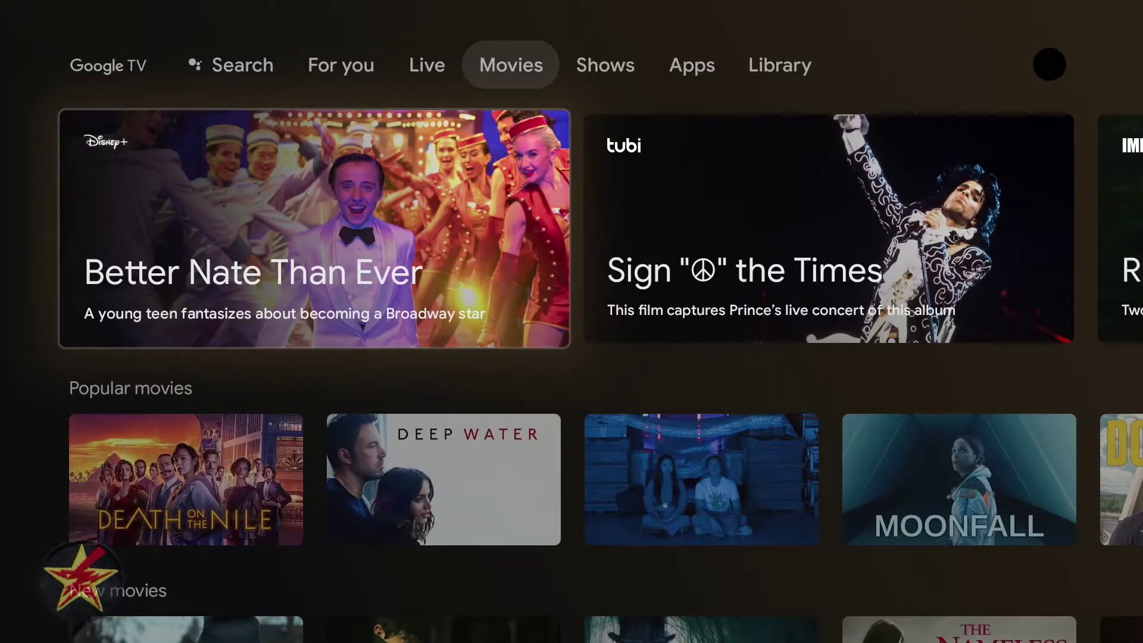
key("Down")
key("Down")
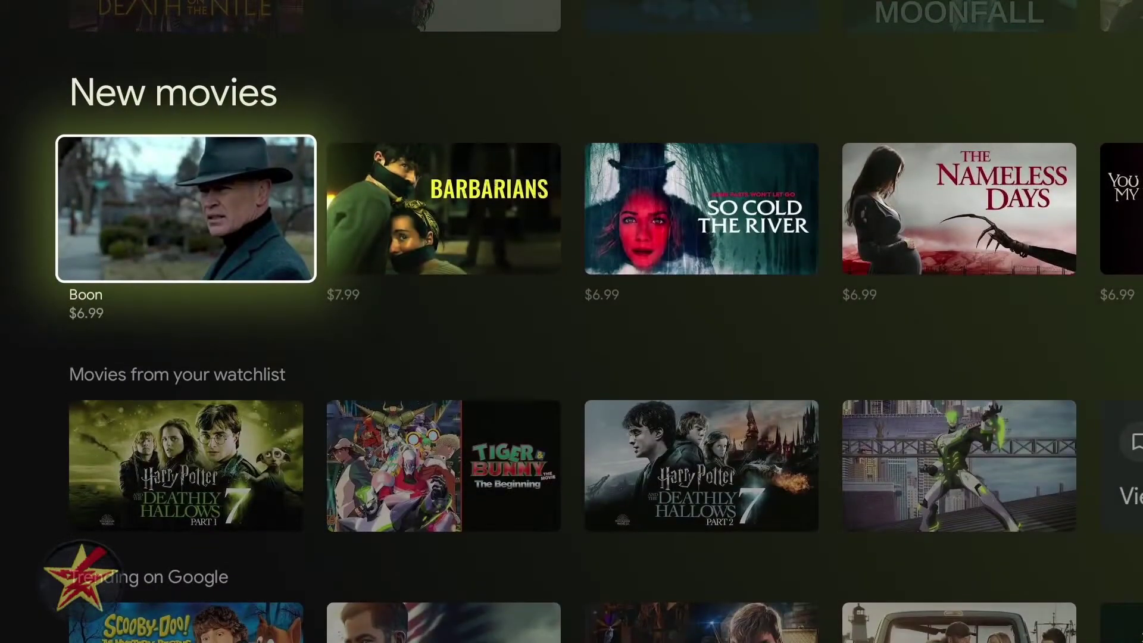
key("Down")
key("Down")
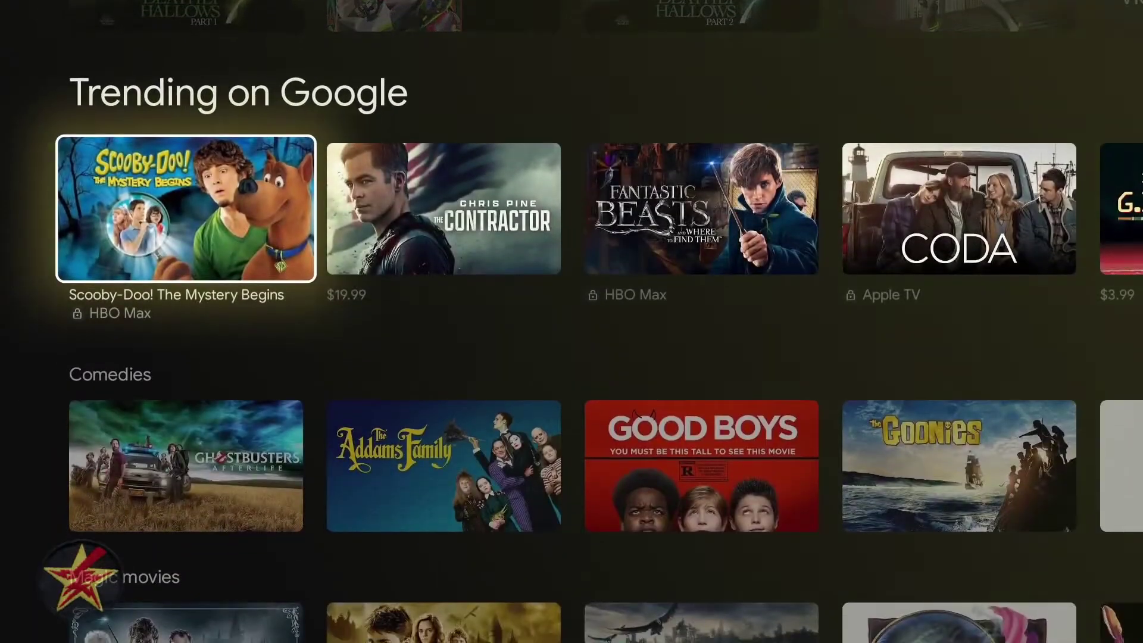
key("Down")
key("Down")
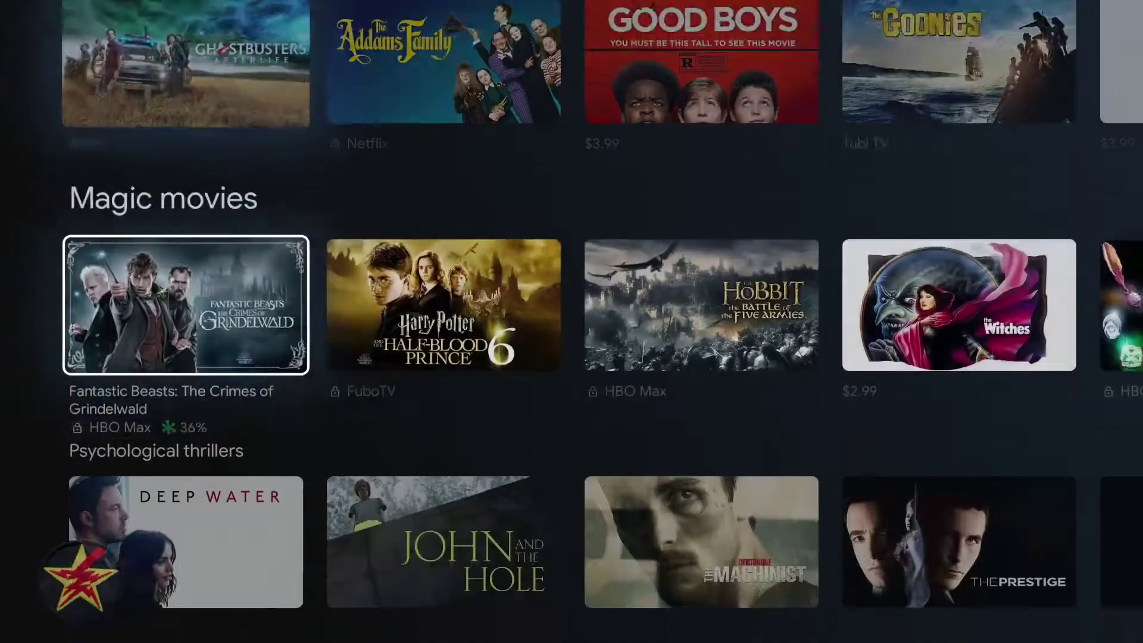
key("Down")
key("Down")
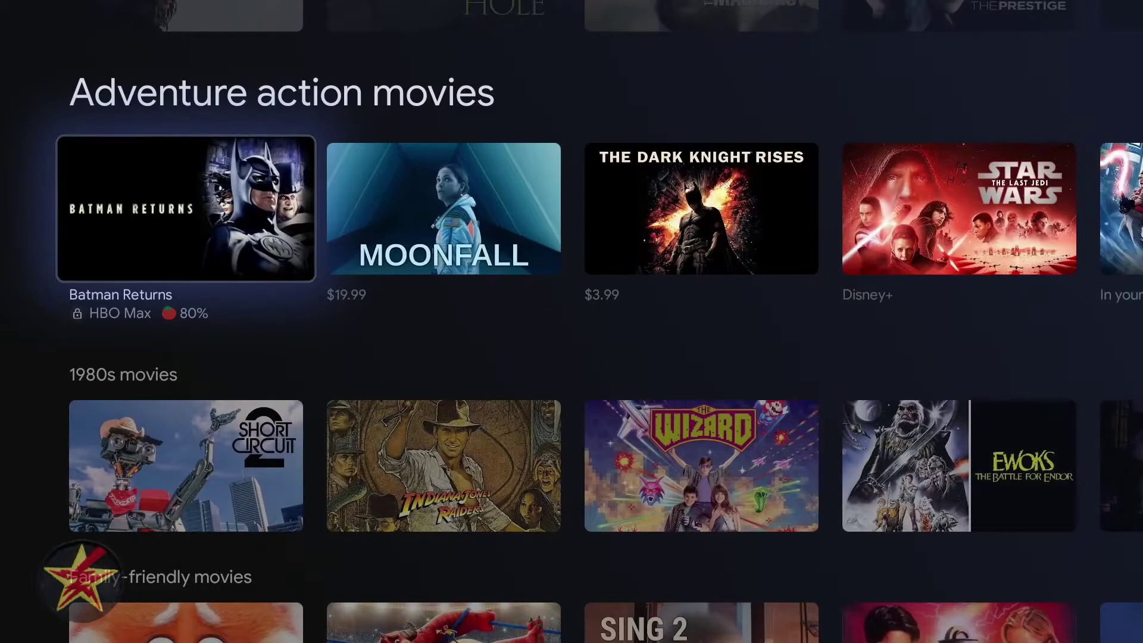
- Browse the 1980s movies row to Ewoks, then switch to the Shows tab
key("Down")
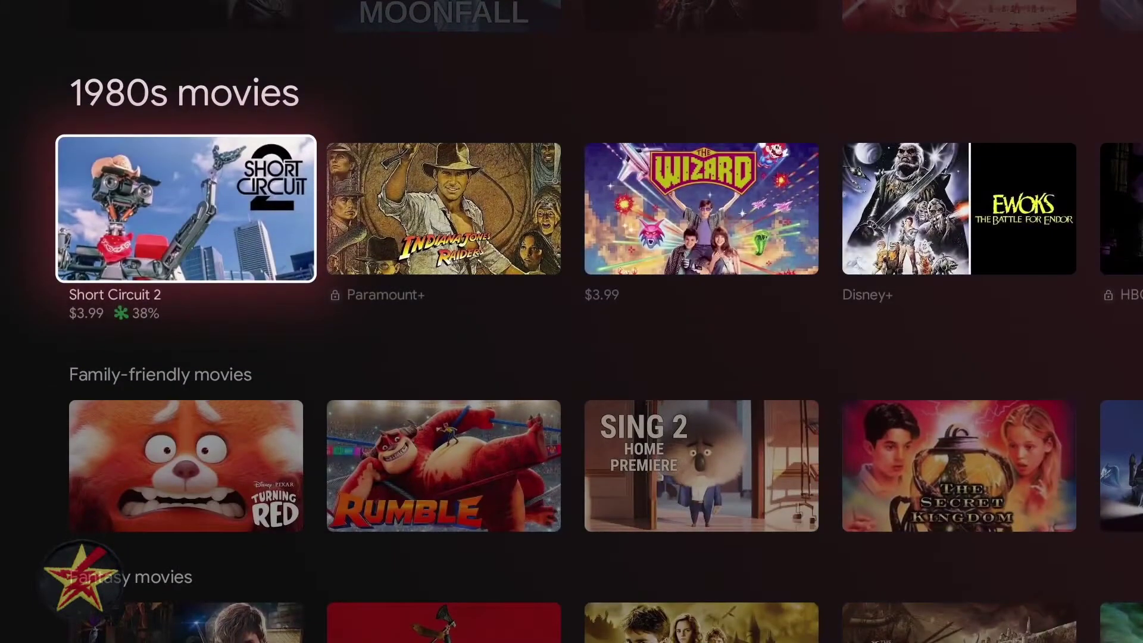
key("Right")
key("Right")
key("Right")
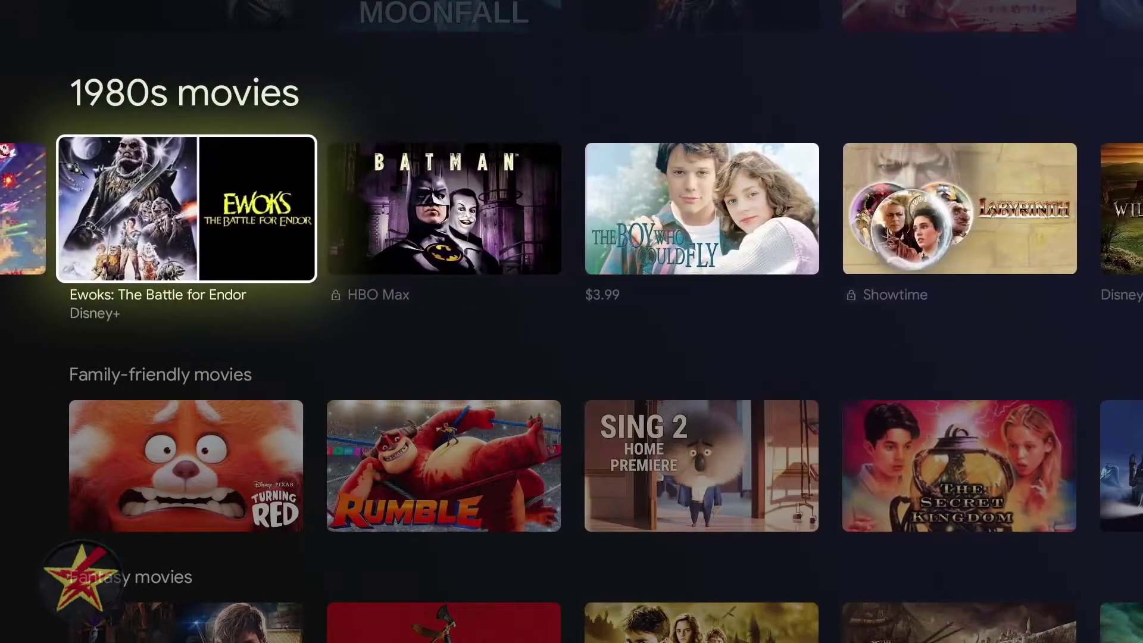
key("BackSpace")
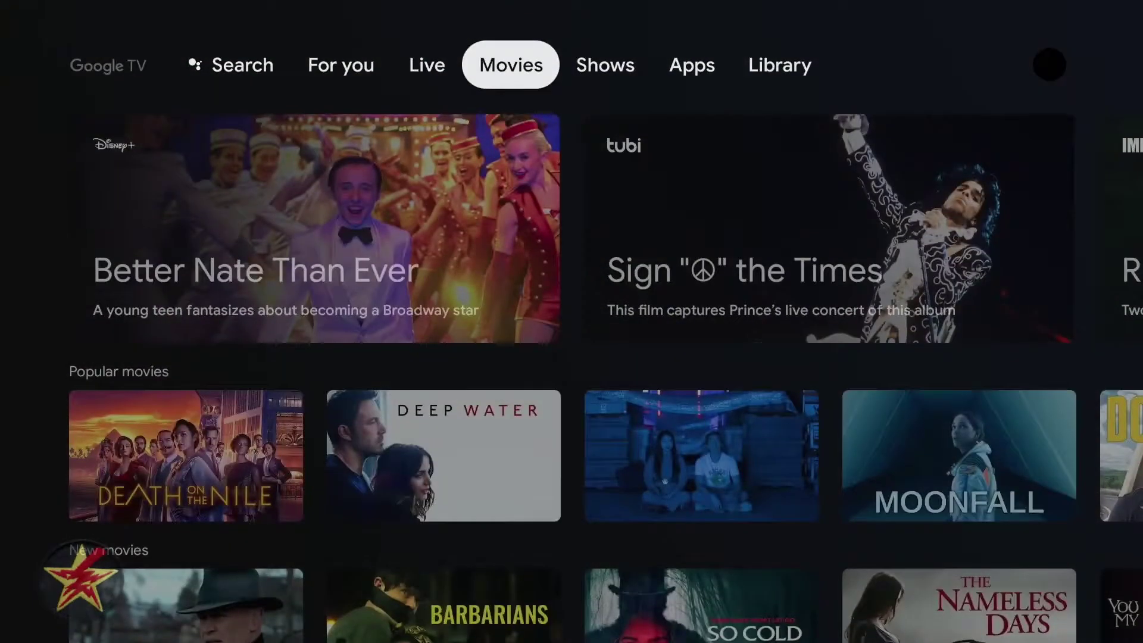
key("Right")
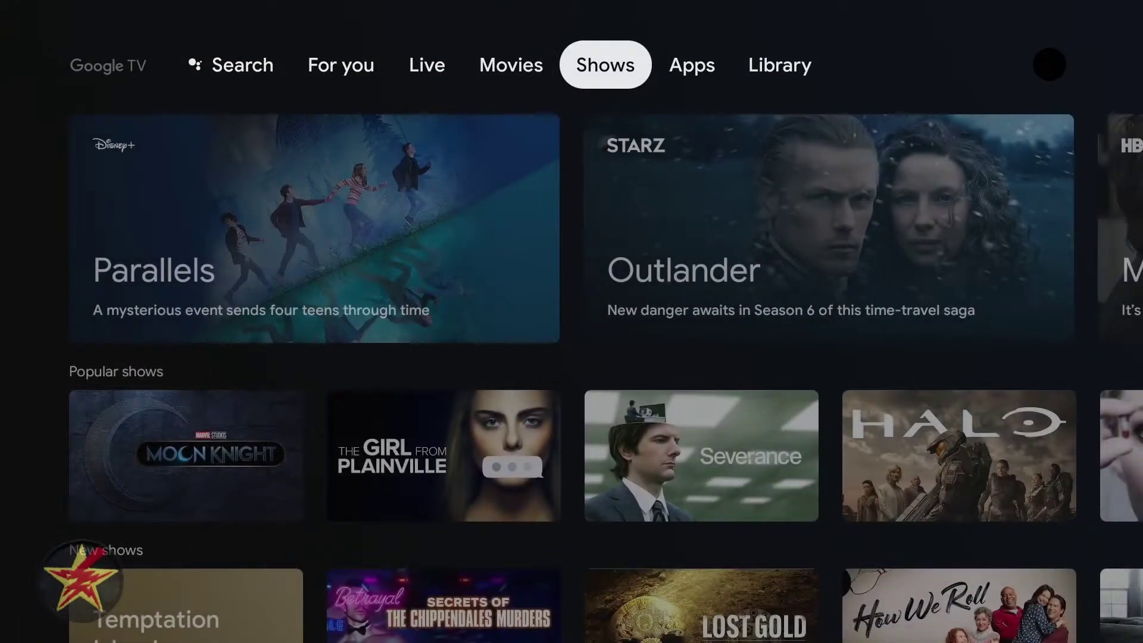
- Scroll Shows down to New shows and along Trending on Google past Pachinko to Big Sky
key("Down")
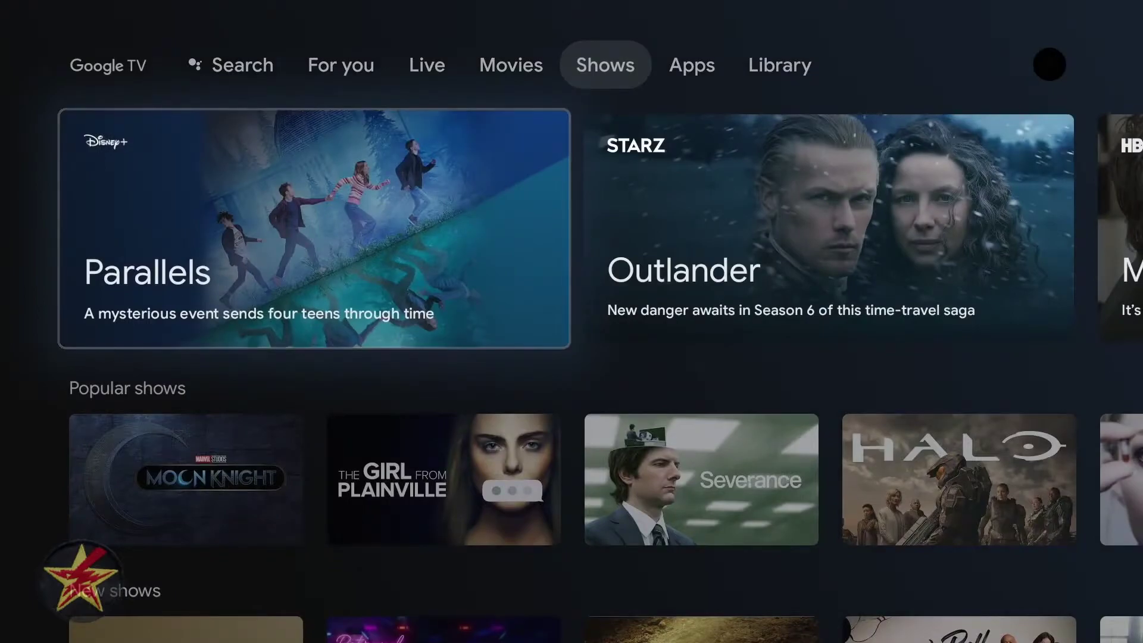
key("Down")
key("Down")
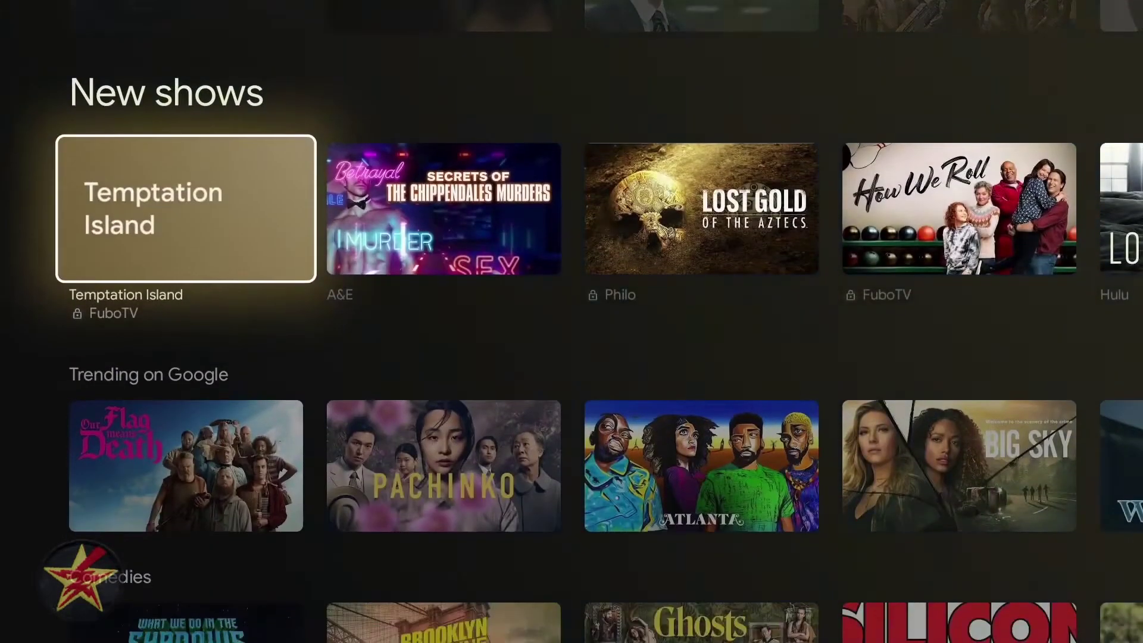
key("Down")
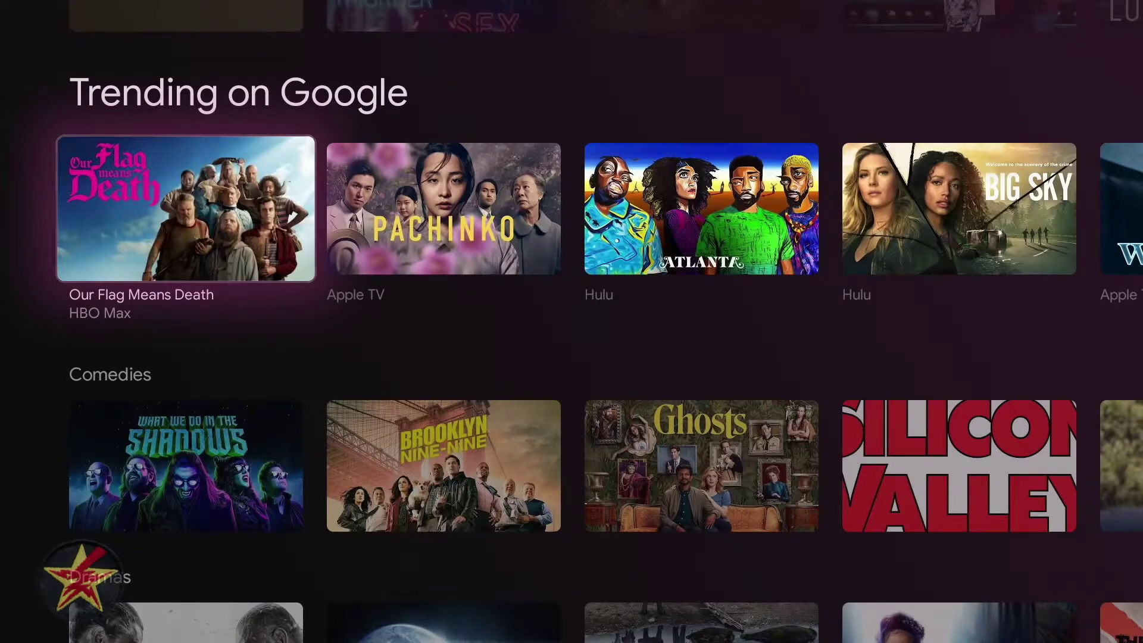
key("Right")
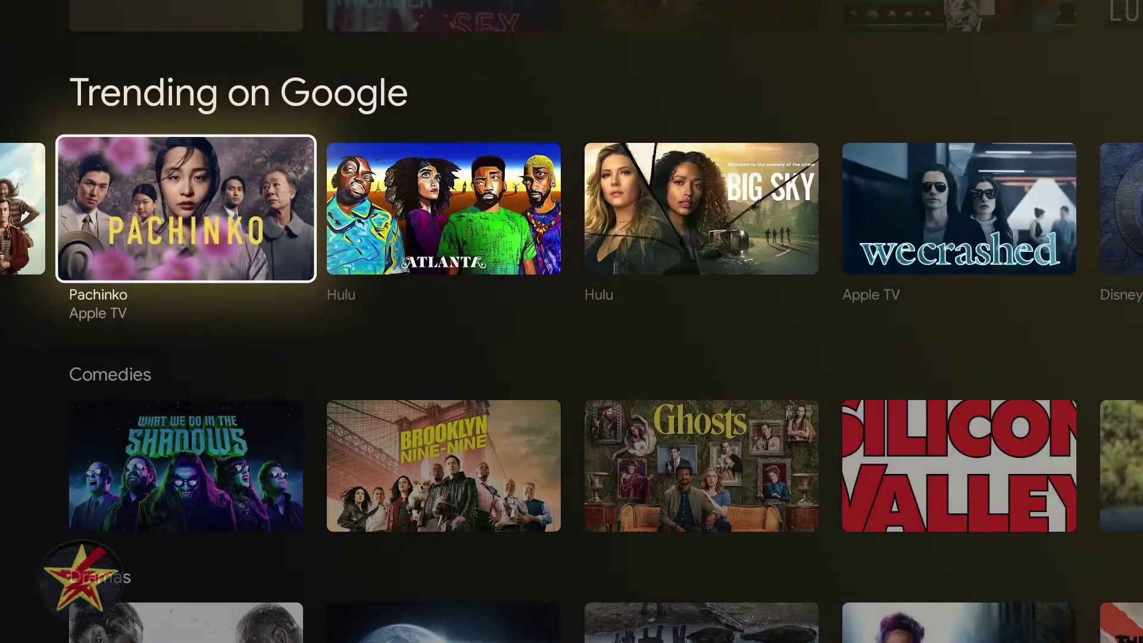
key("Right")
key("Right")
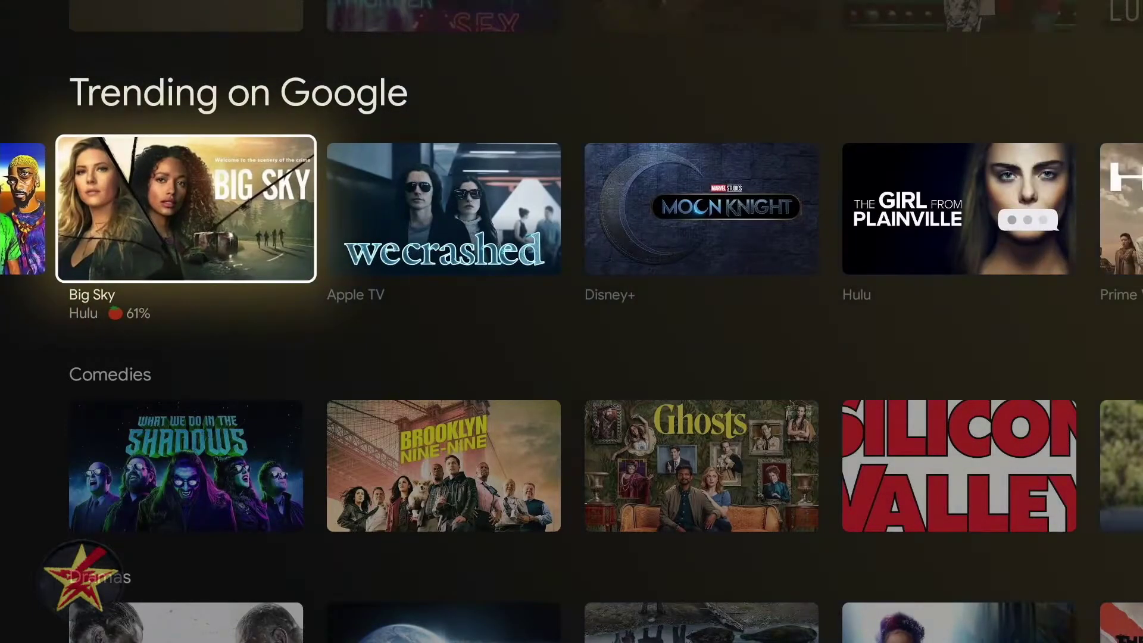
key("Right")
key("Right")
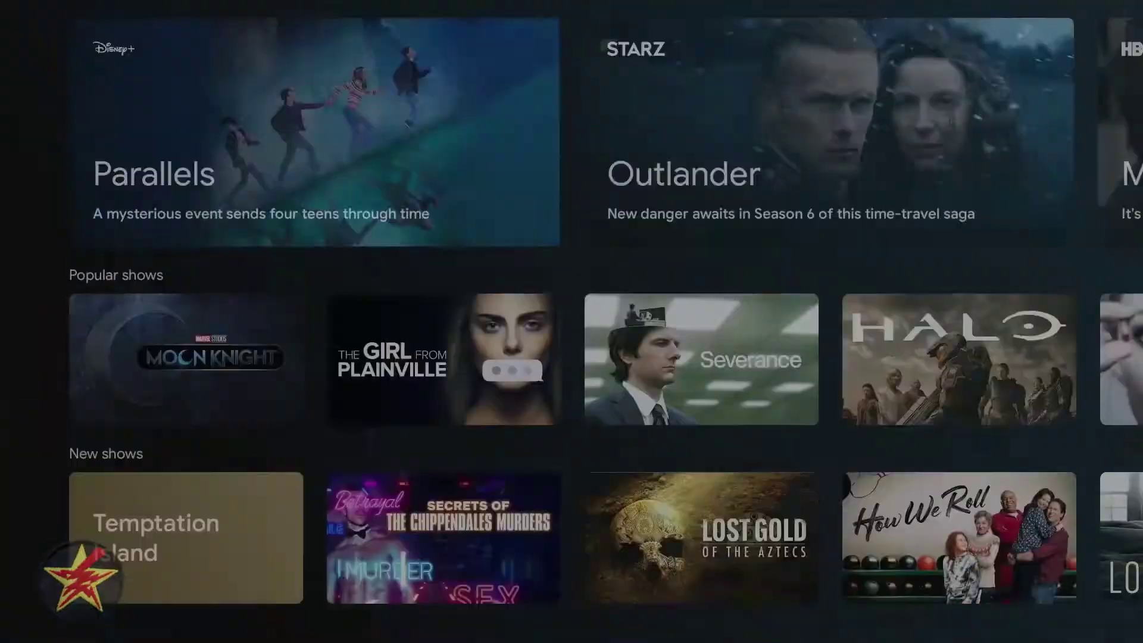
- Browse the Apps tab's featured carousel (IMDb TV, PBS) and Your apps row to Paramount+
key("Right")
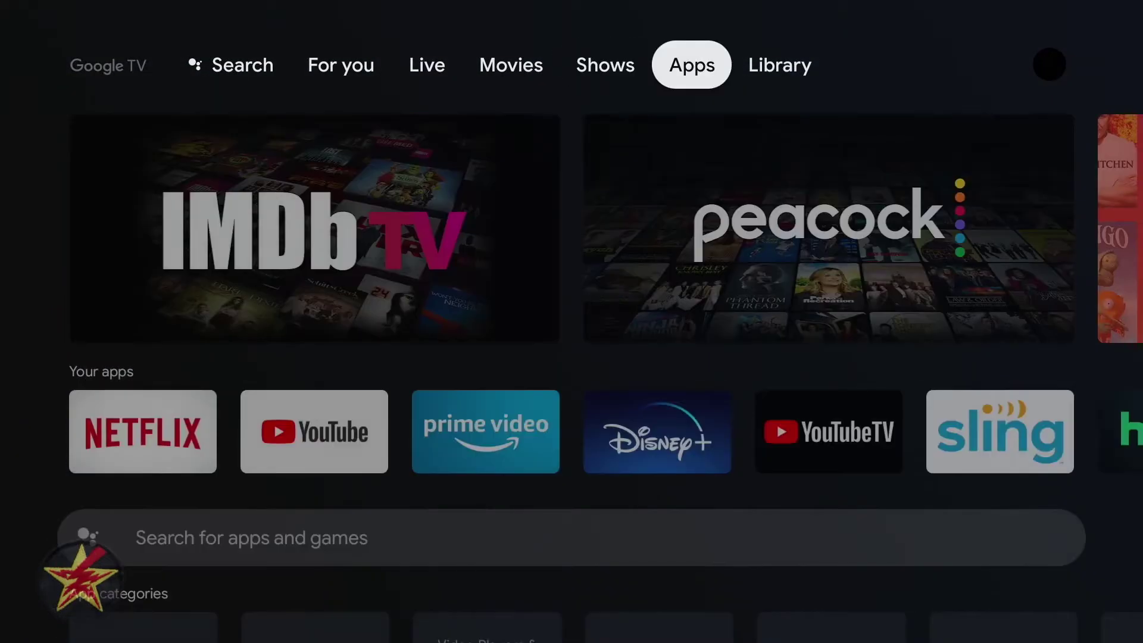
key("Down")
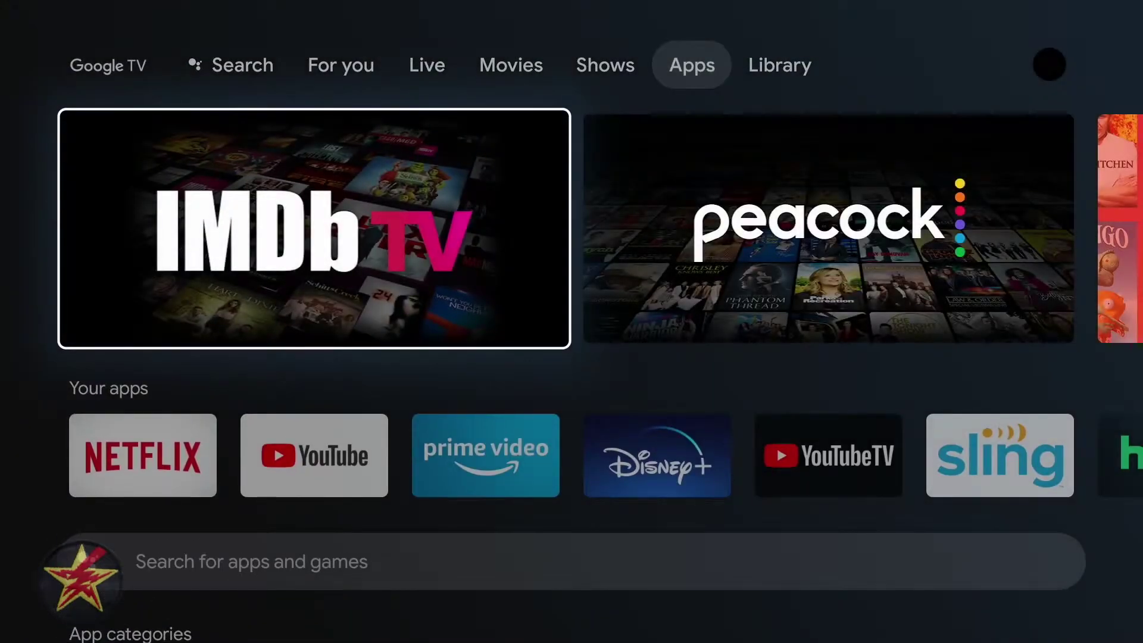
key("Down")
key("Up")
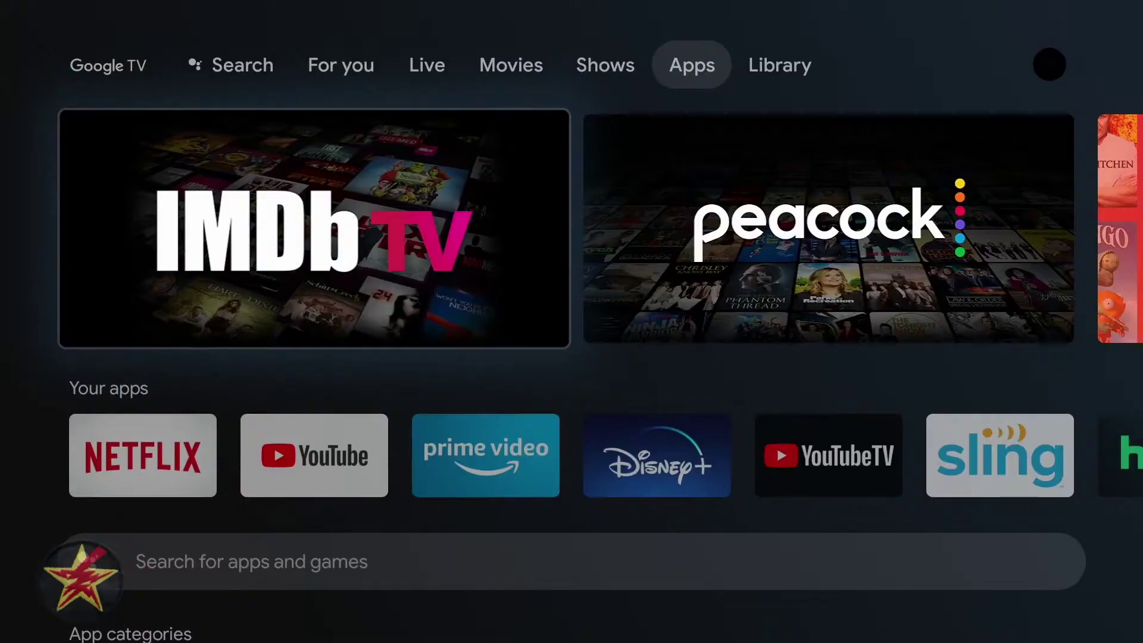
key("Right")
key("Right")
key("Right")
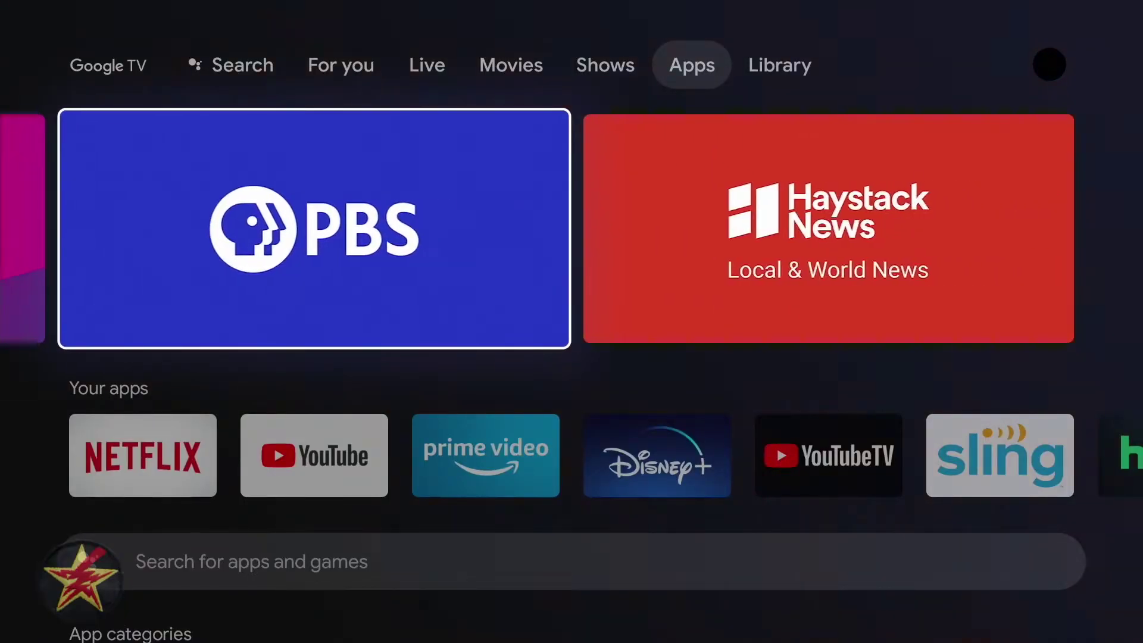
key("Down")
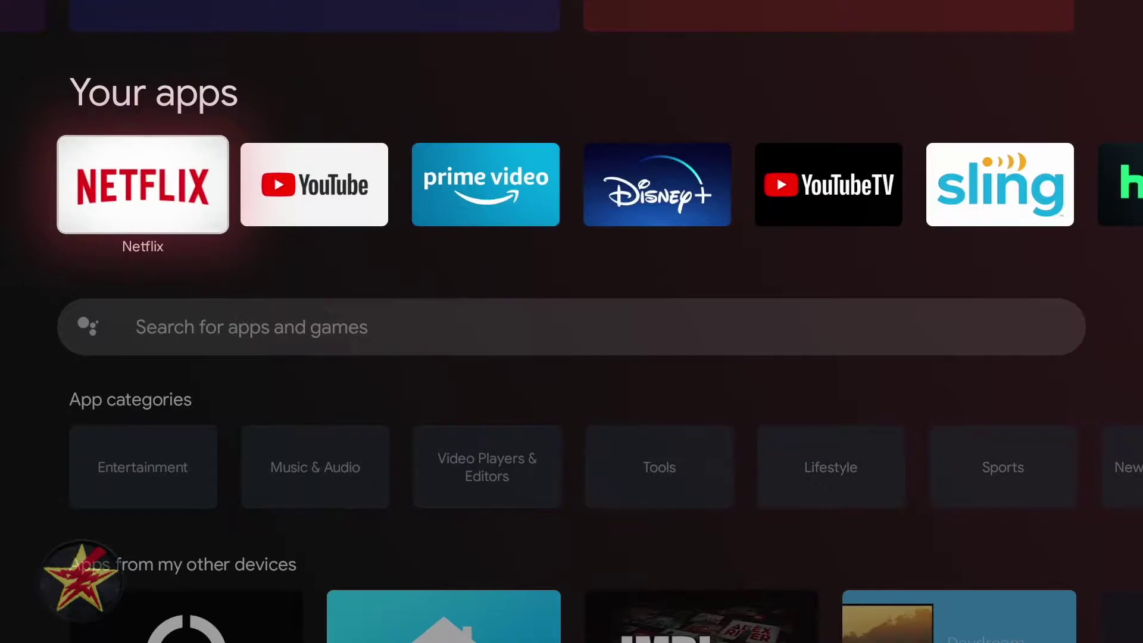
key("Right")
key("Right")
key("Right")
key("Right")
key("Right")
key("Right")
key("Right")
key("Right")
key("Right")
key("Right")
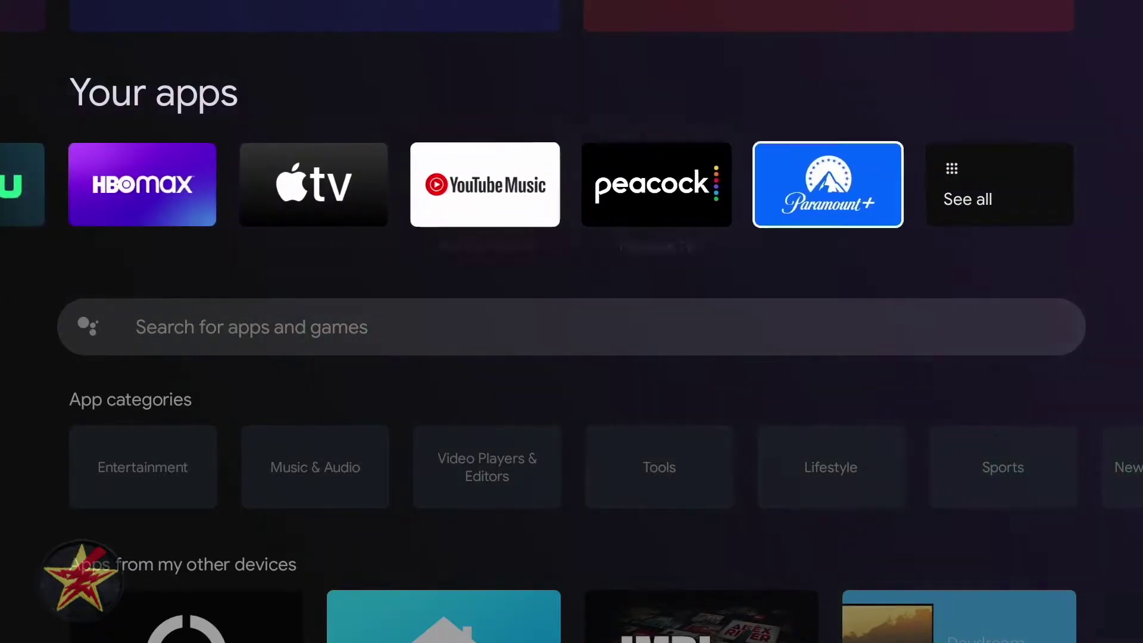
key("Right")
key("Return")
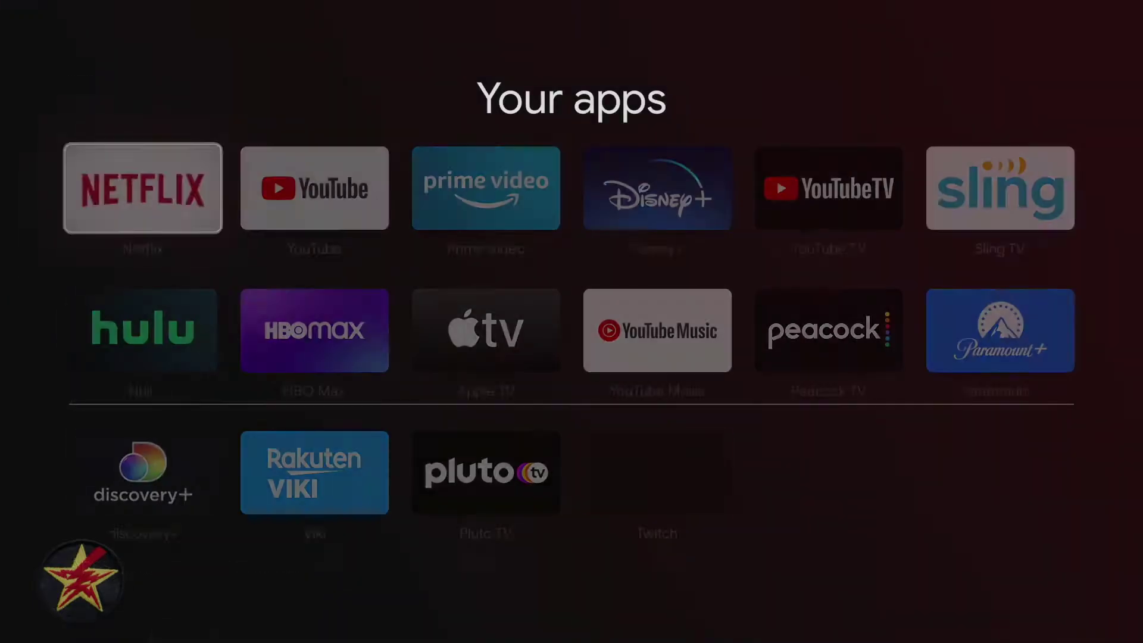
key("Down")
key("Down")
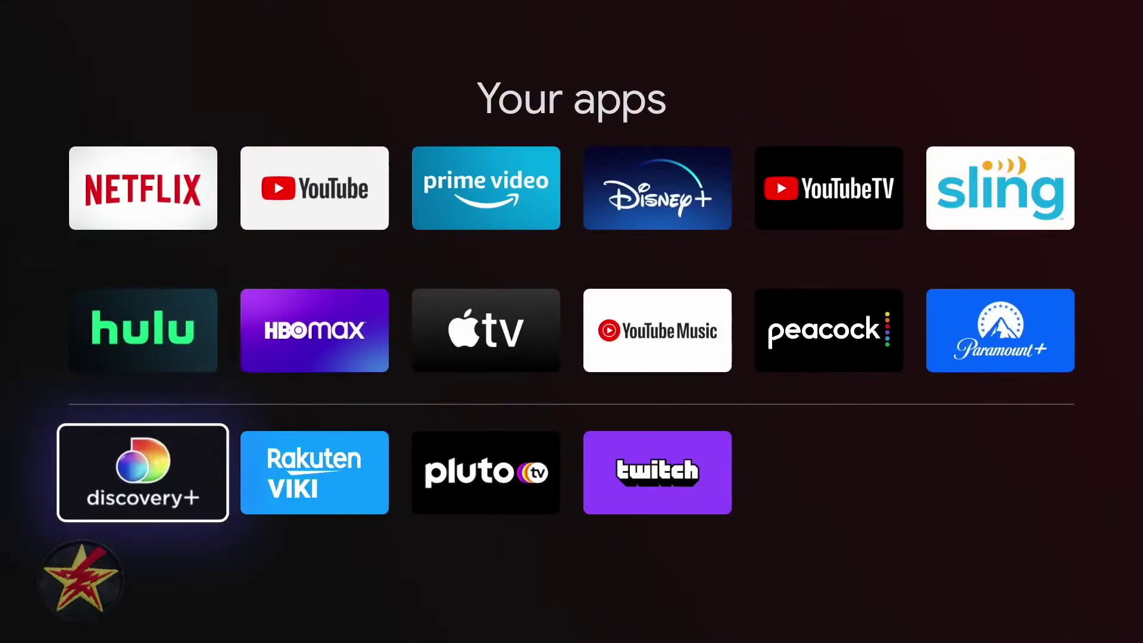
key("Up")
key("Down")
key("Up")
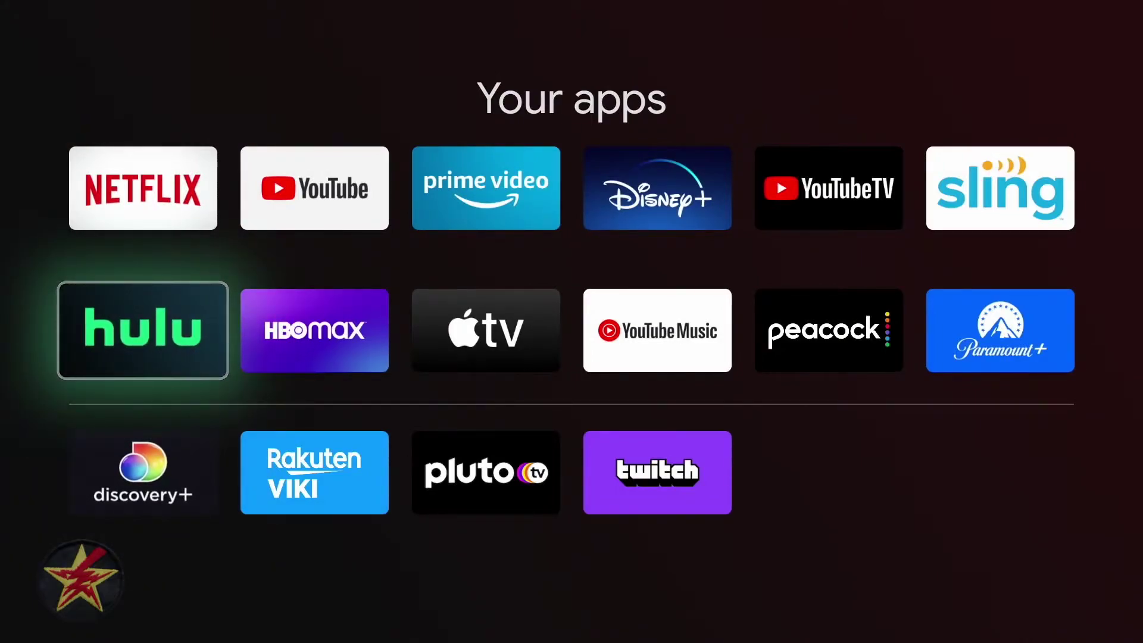
key("Down")
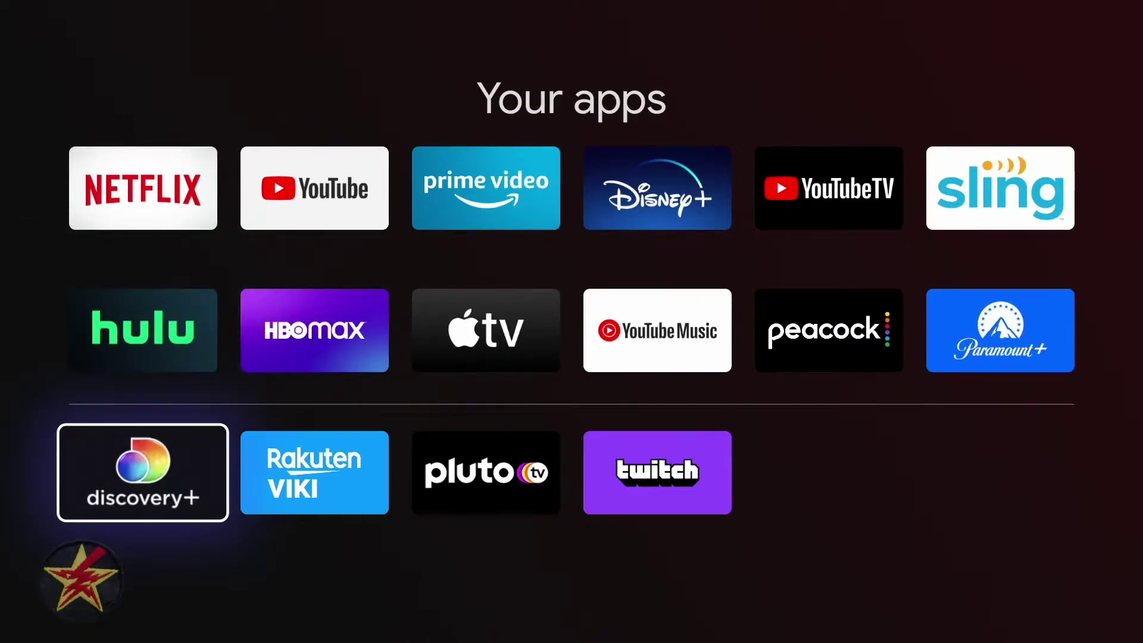
key("Right")
key("Right")
key("Right")
key("Left")
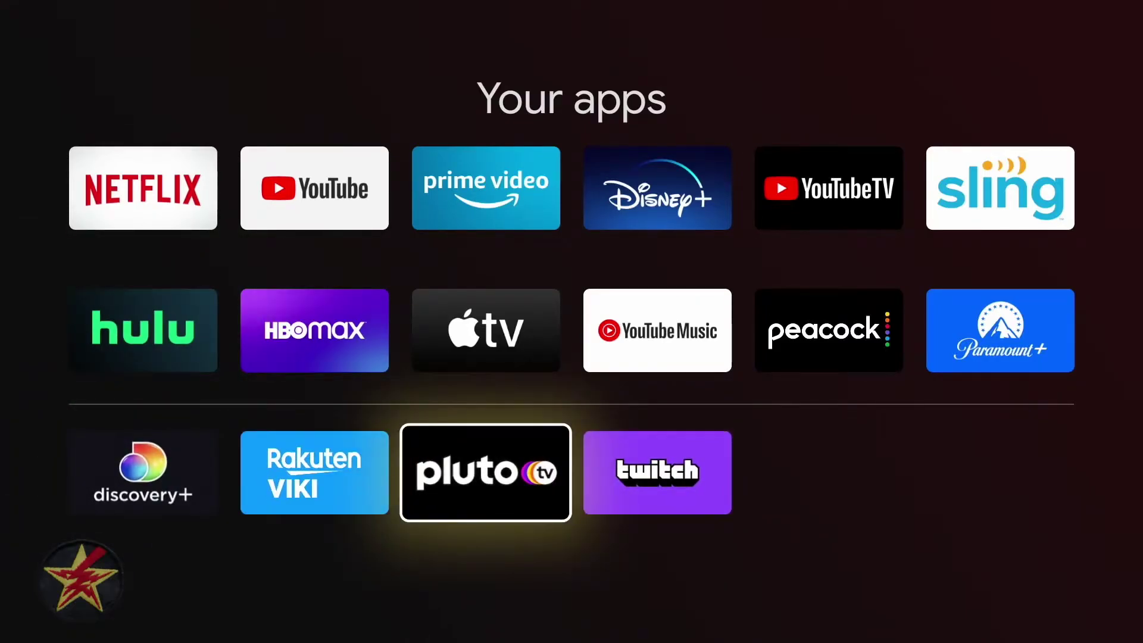
key("Return")
key("Return")
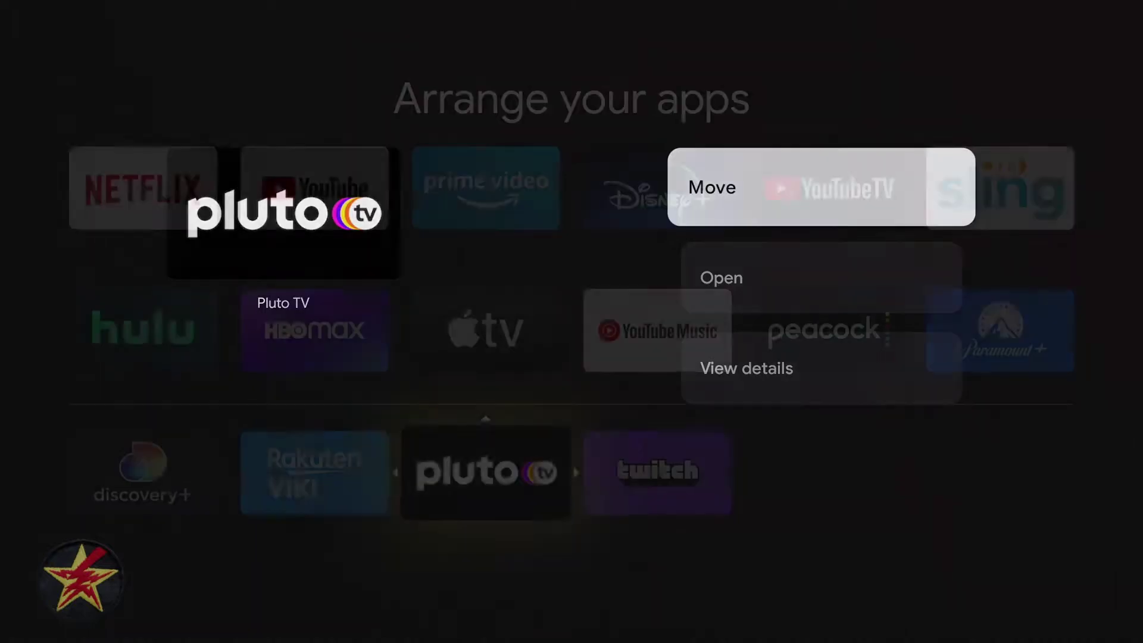
- Move Pluto TV into the third slot of row one, right after YouTube
key("Up")
key("Up")
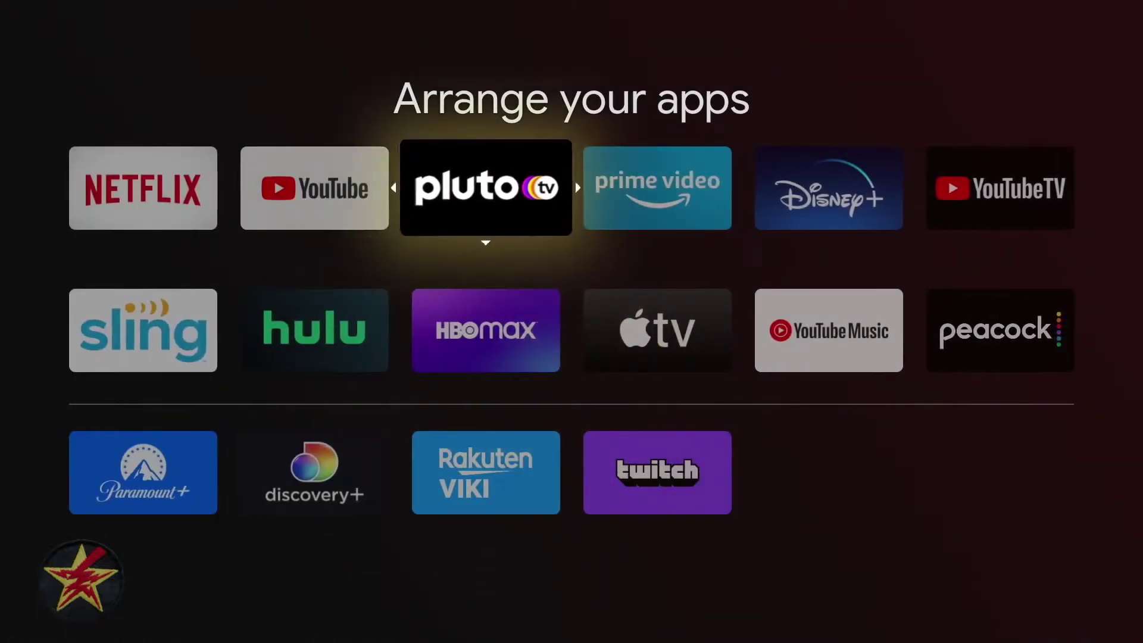
key("Return")
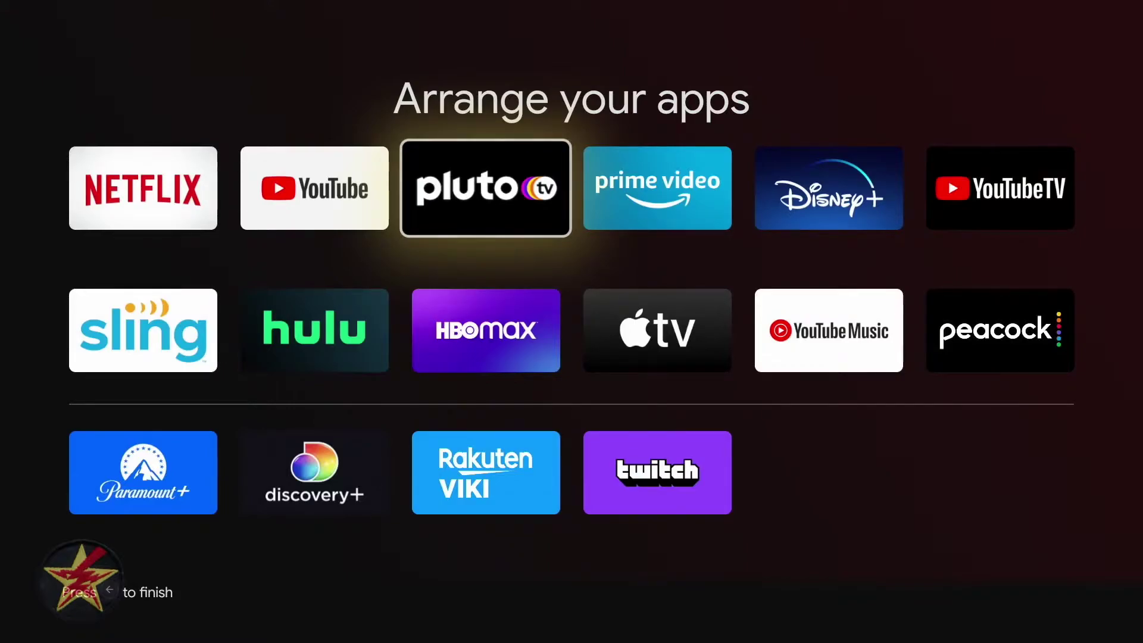
key("Escape")
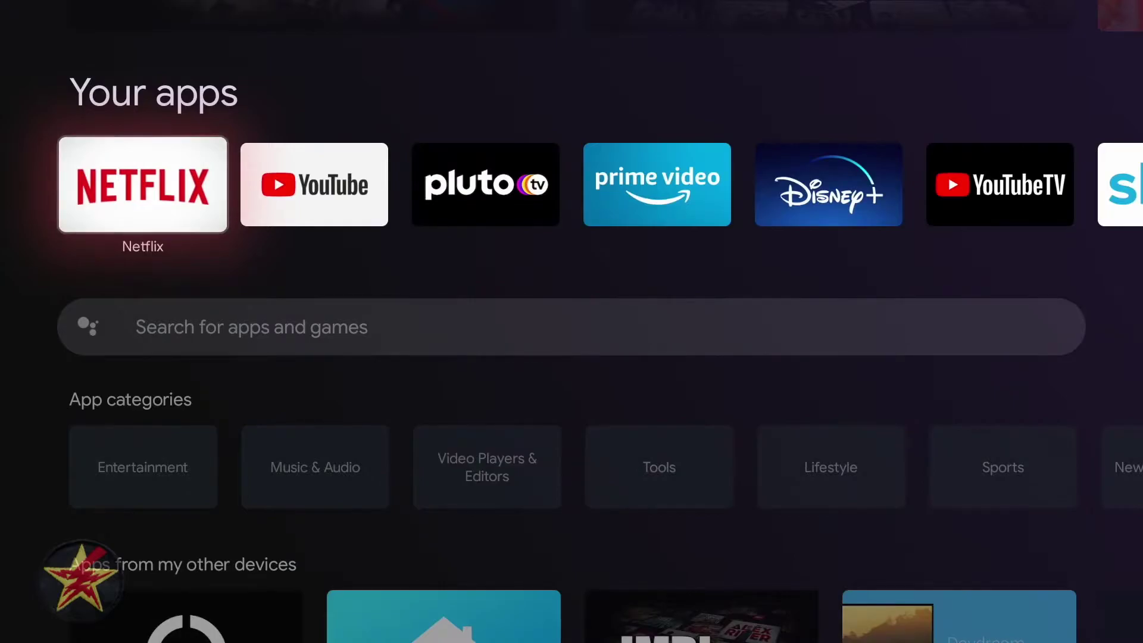
key("Down")
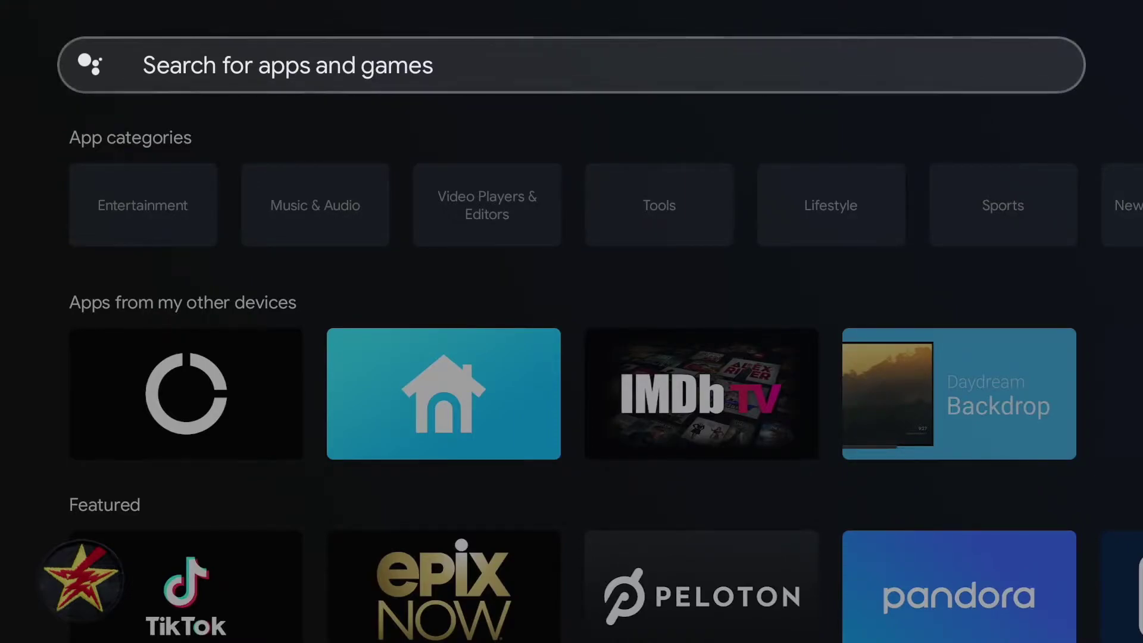
key("Down")
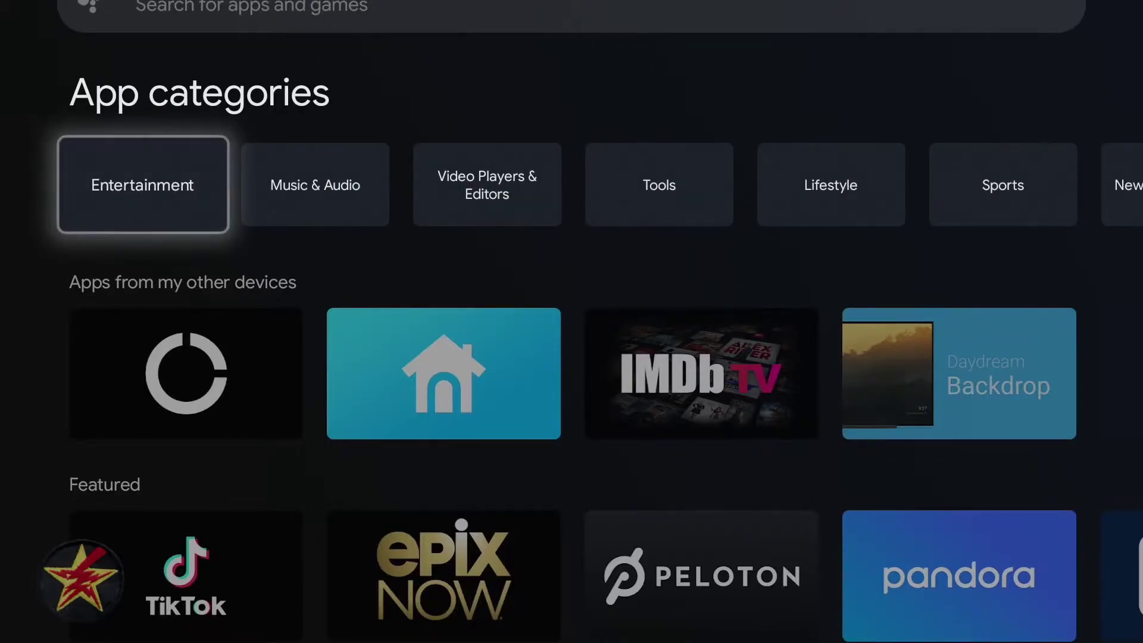
key("Right")
key("Right")
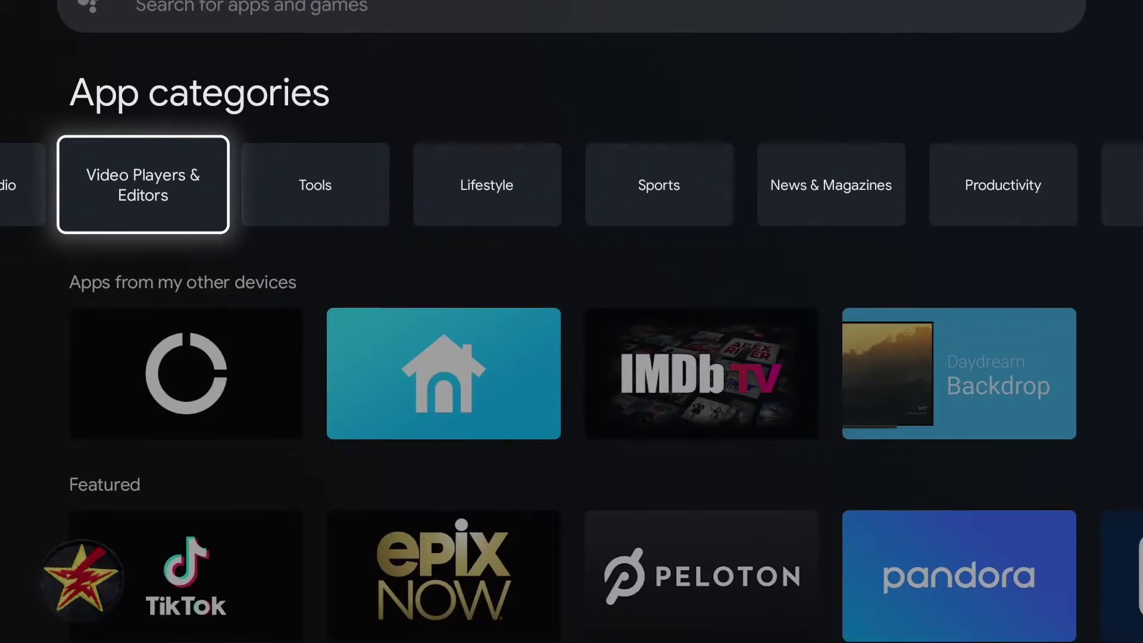
key("Down")
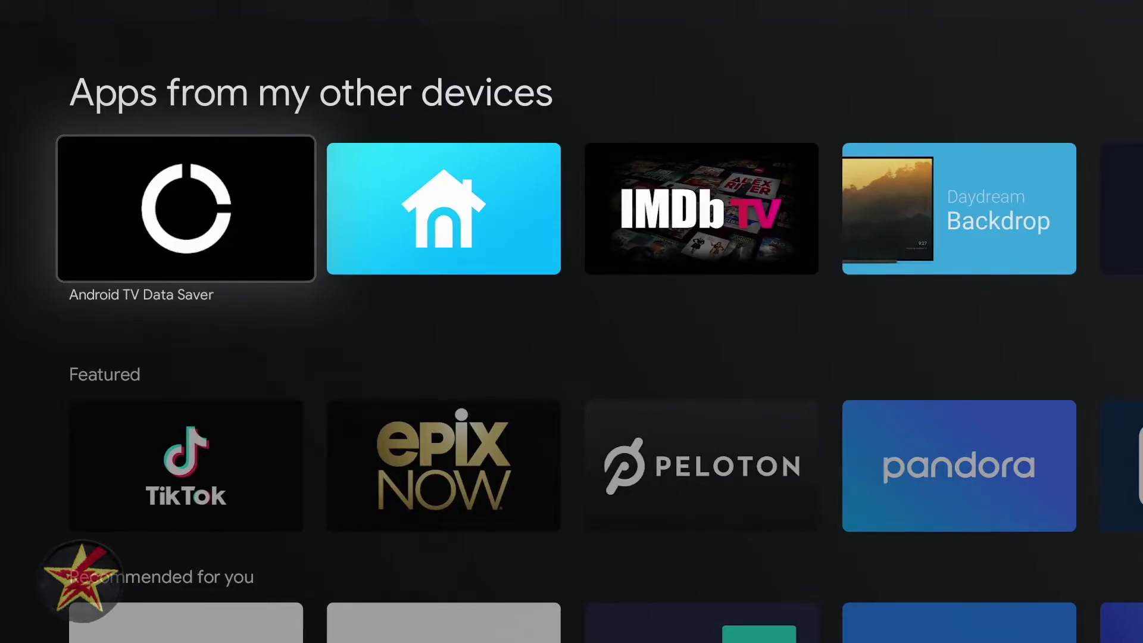
key("Right")
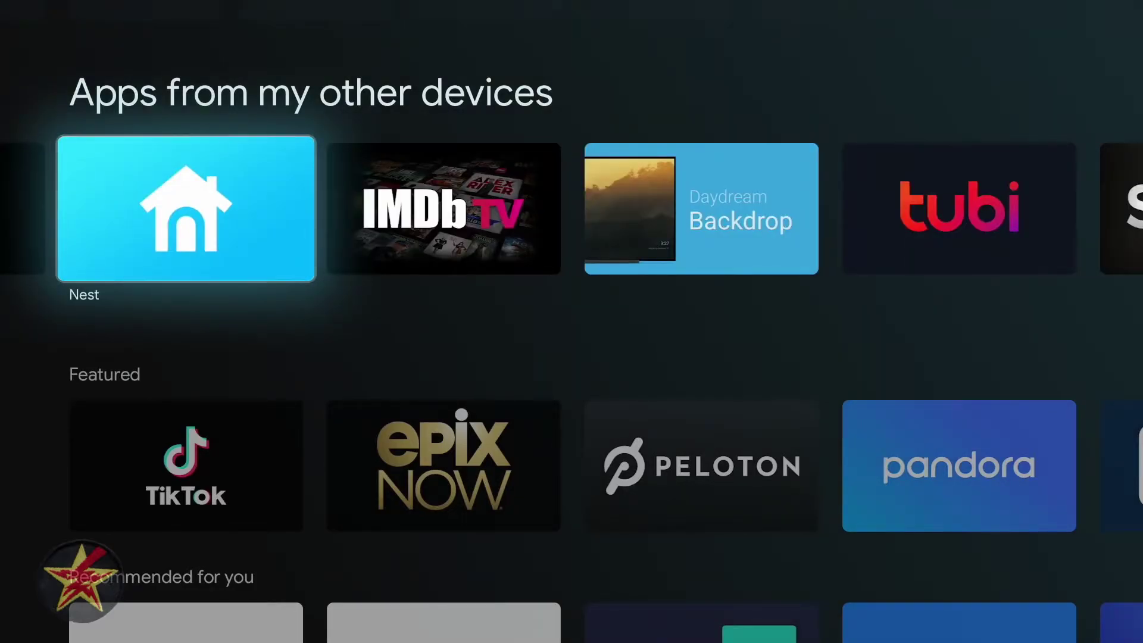
key("Right")
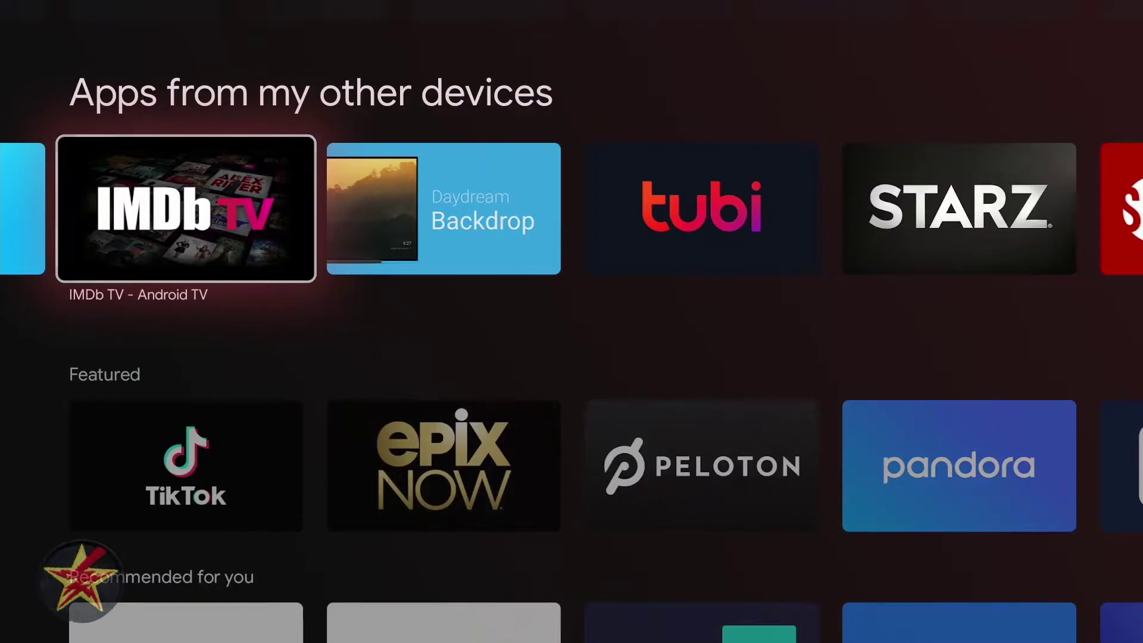
key("Right")
key("Right")
key("Right")
key("Down")
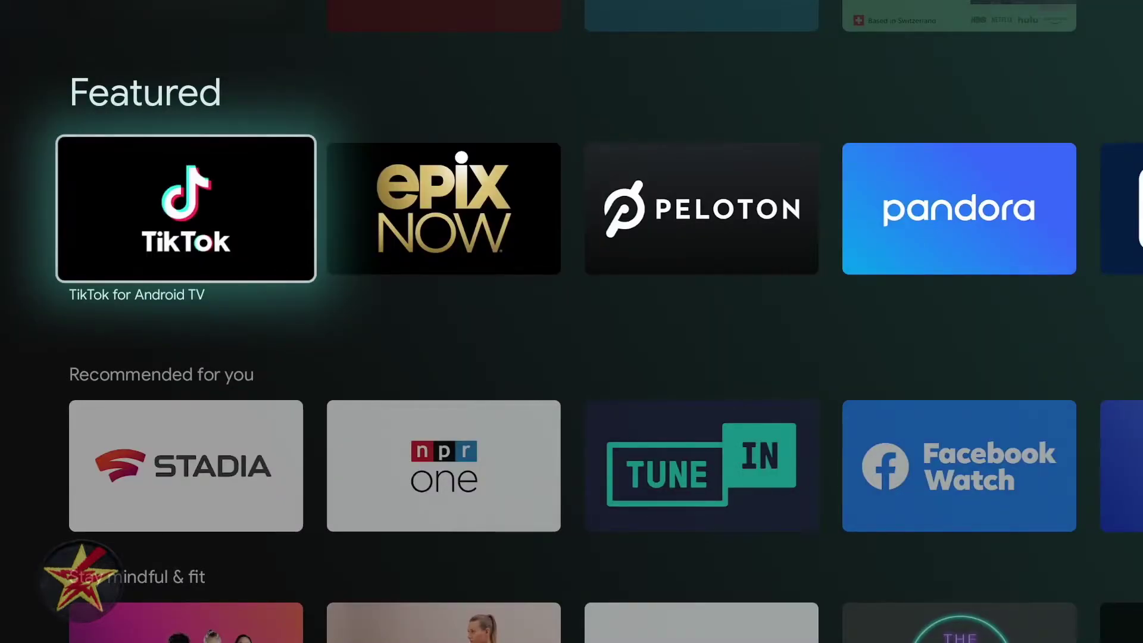
key("Down")
key("Right")
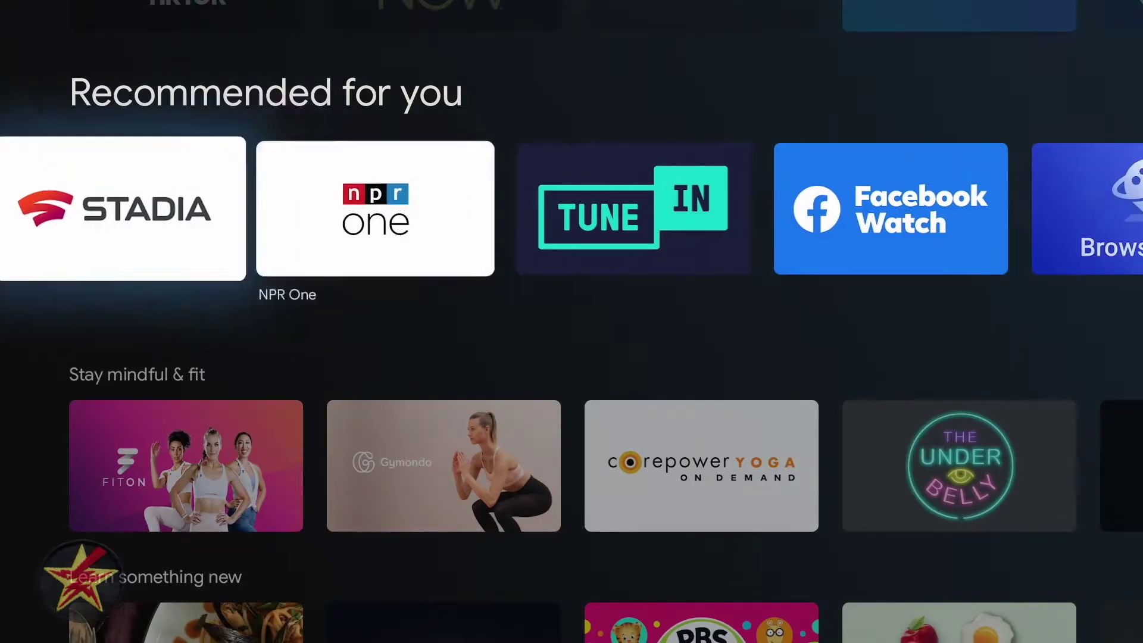
key("Right")
key("Right")
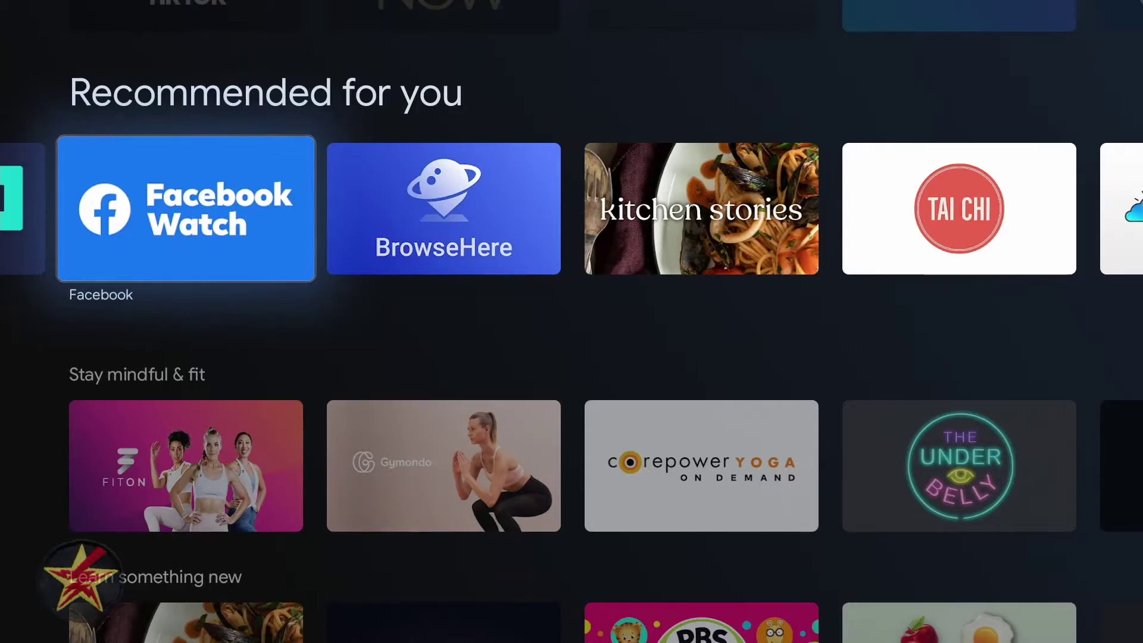
key("Down")
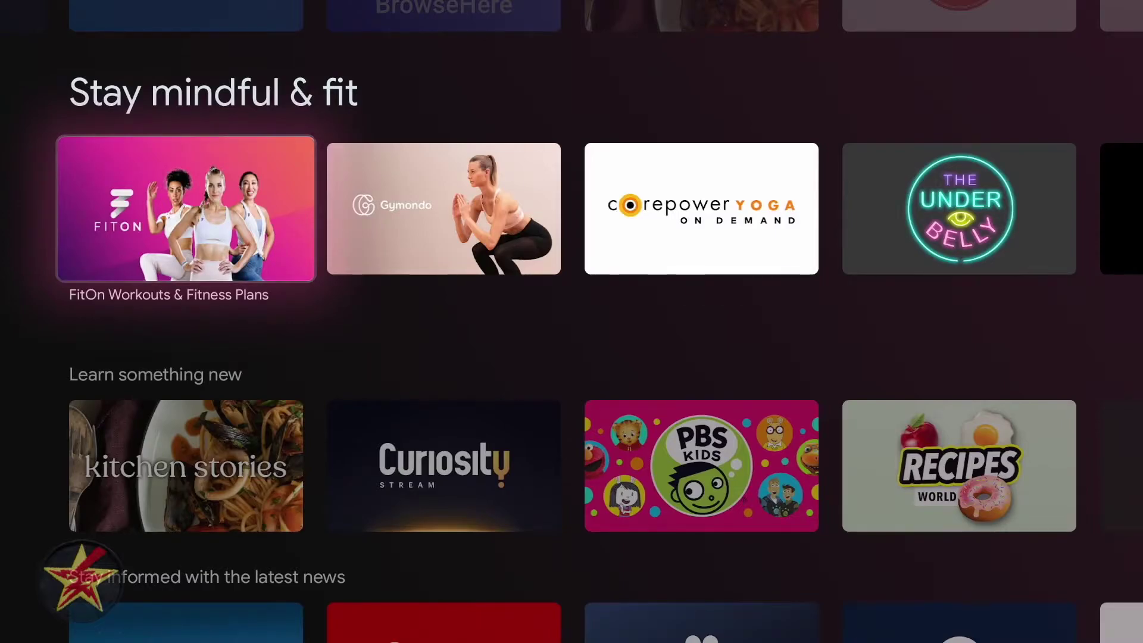
key("Down")
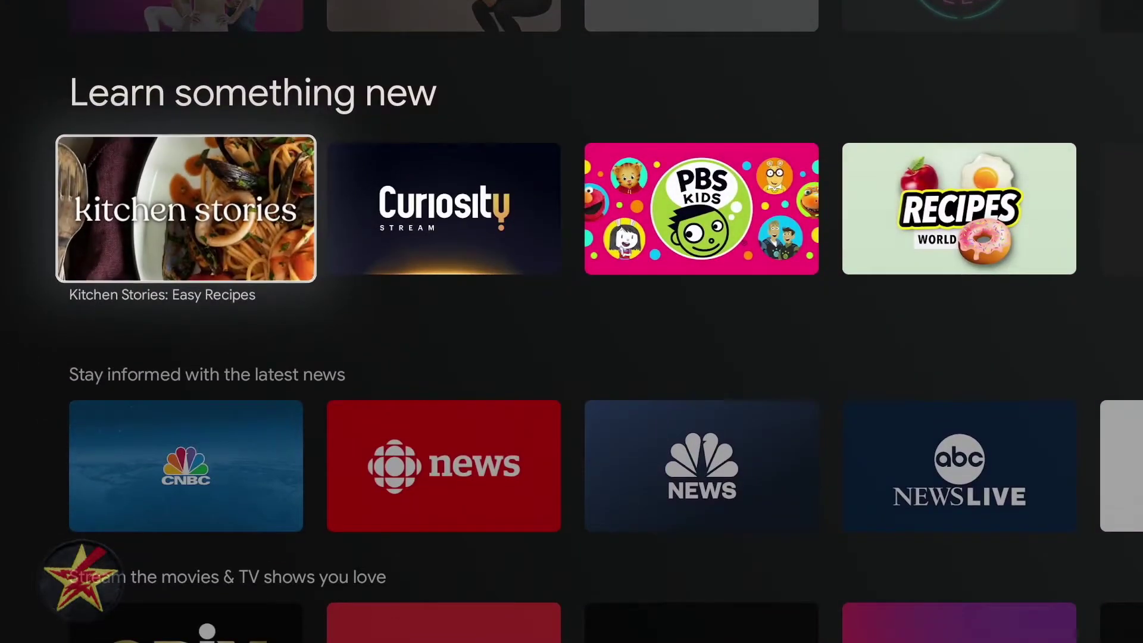
key("Down")
key("Escape")
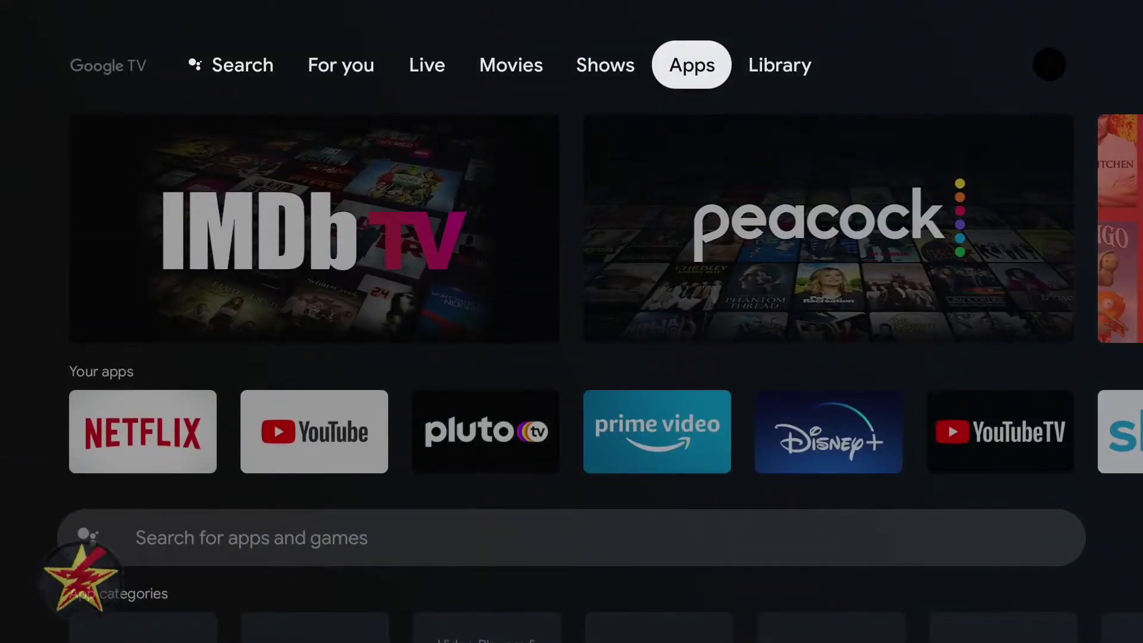
key("Right")
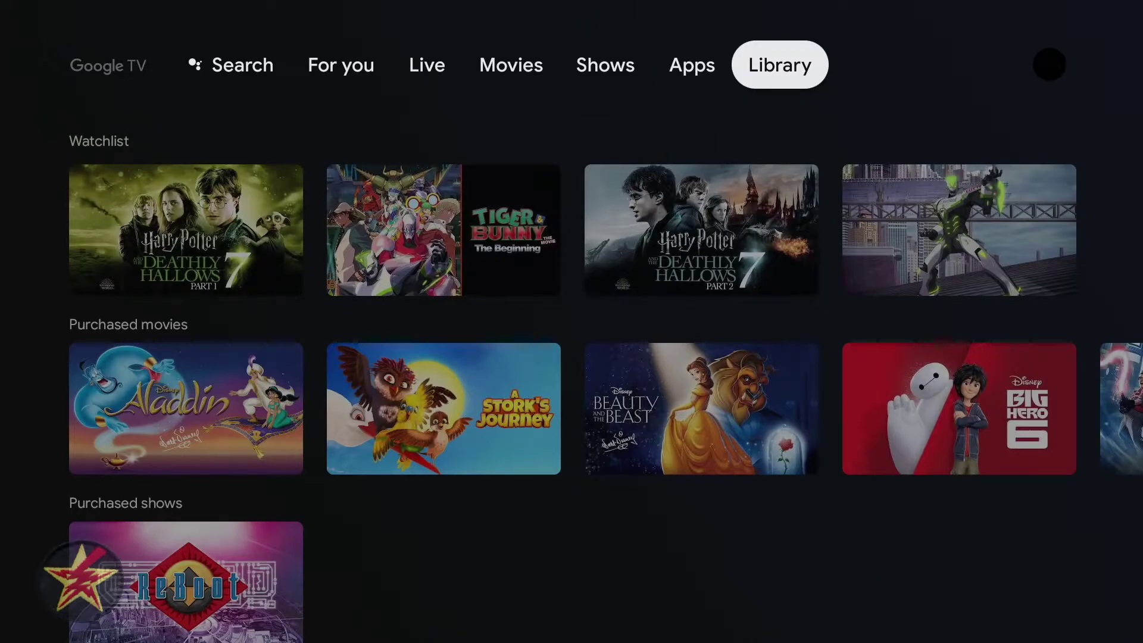
- Browse the Library Watchlist from its first title across to Deathly Hallows Part II
key("Down")
key("Right")
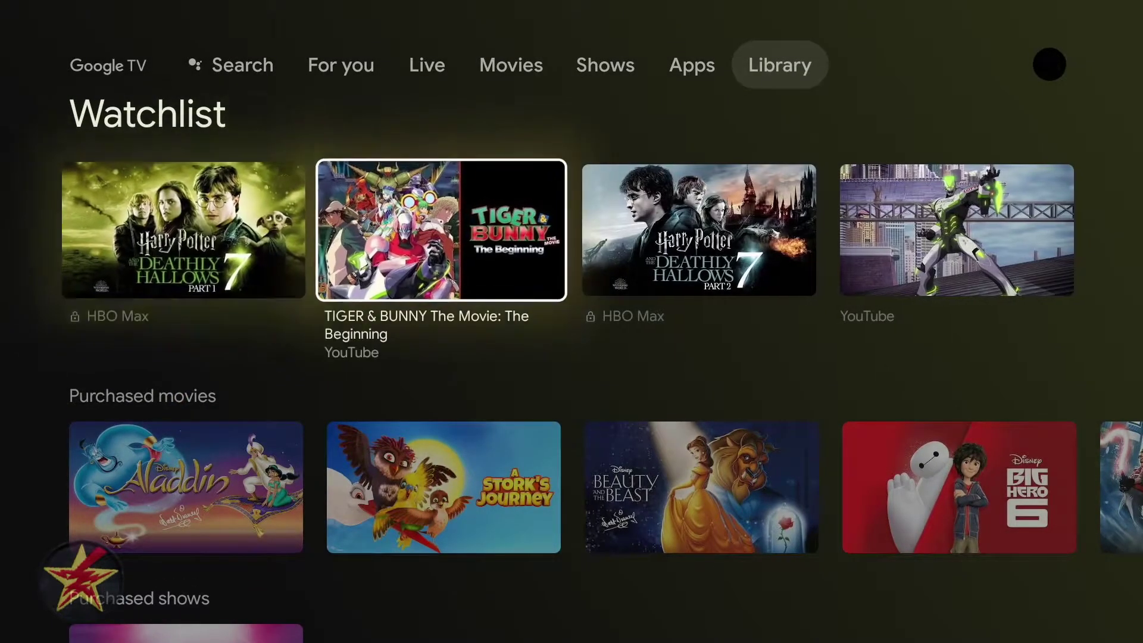
key("Right")
key("Right")
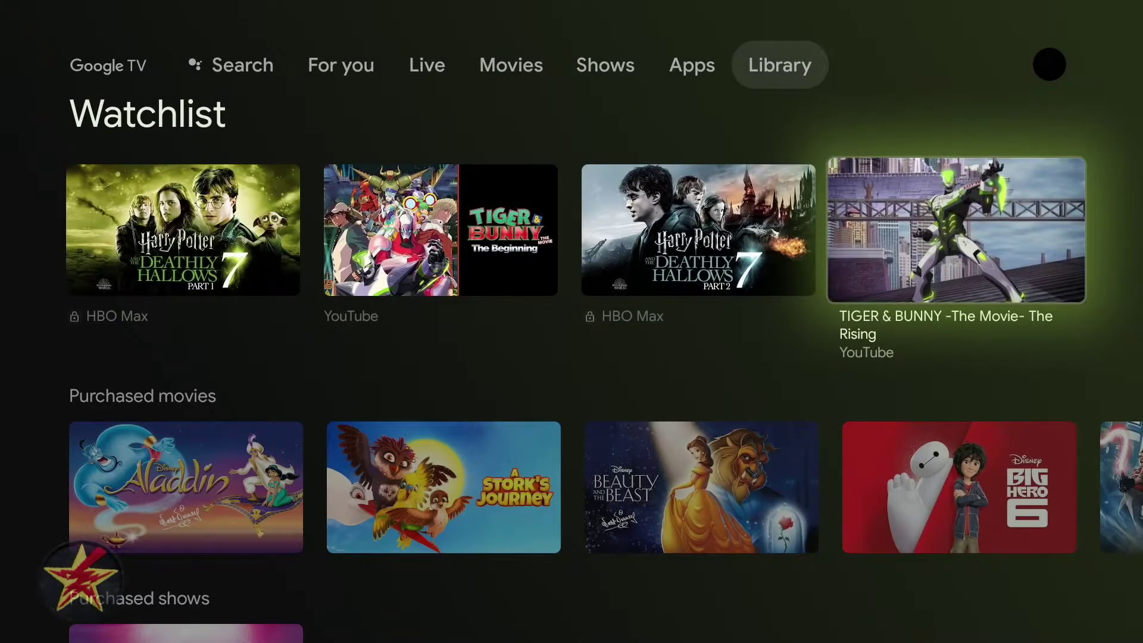
key("Left")
key("Left")
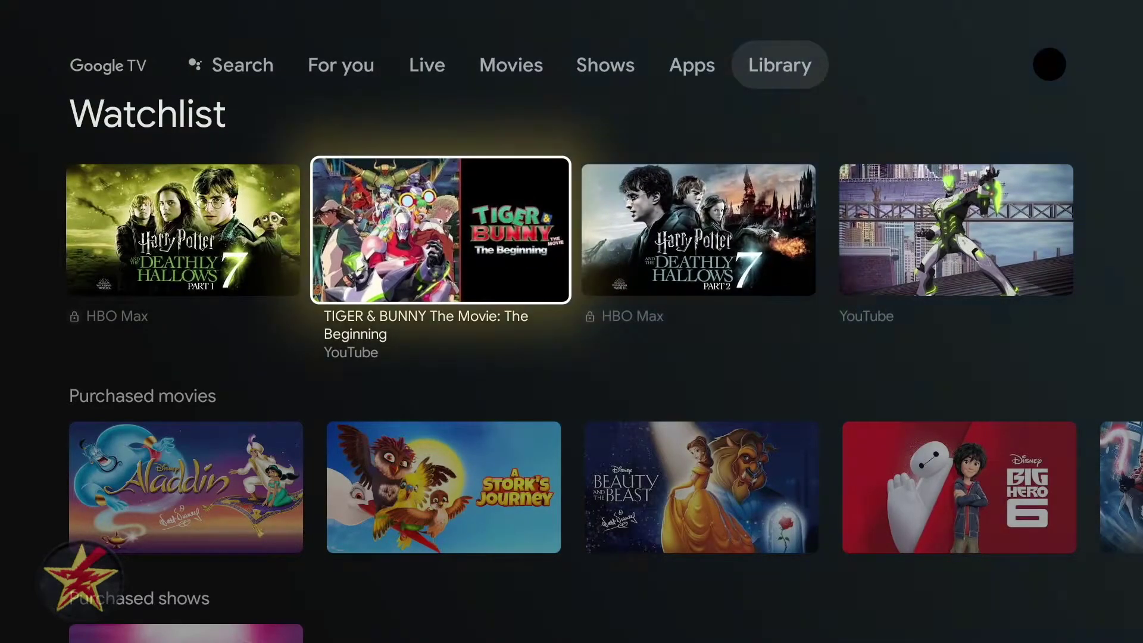
key("Left")
key("Right")
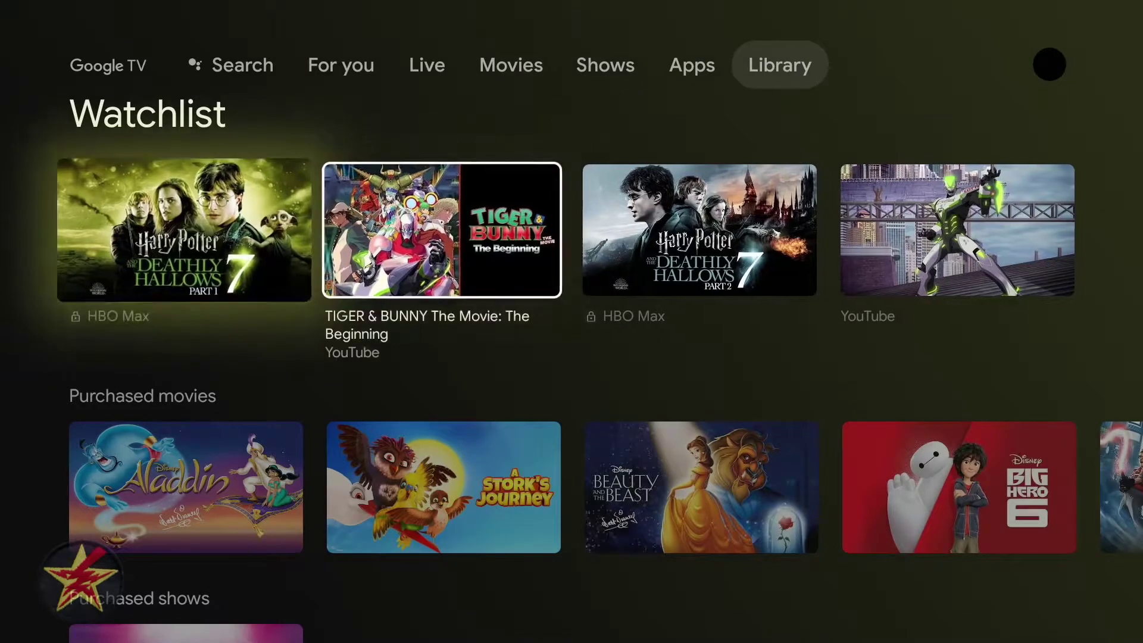
key("Right")
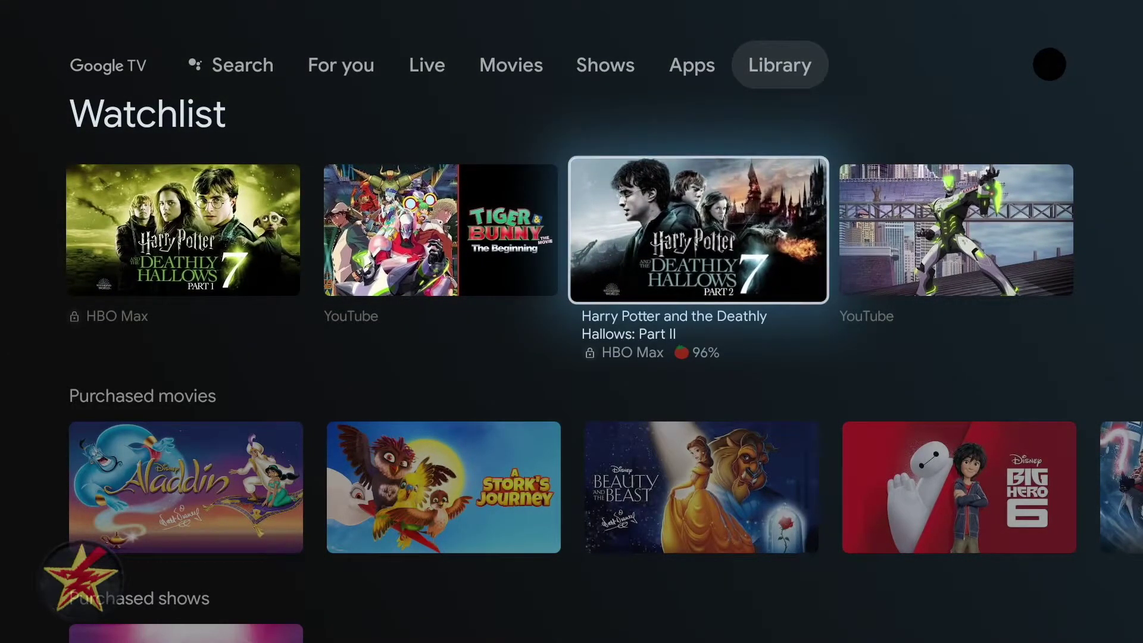
- Browse Purchased titles (Aladdin, Beauty and the Beast, ReBoot), then open the account panel
key("Down")
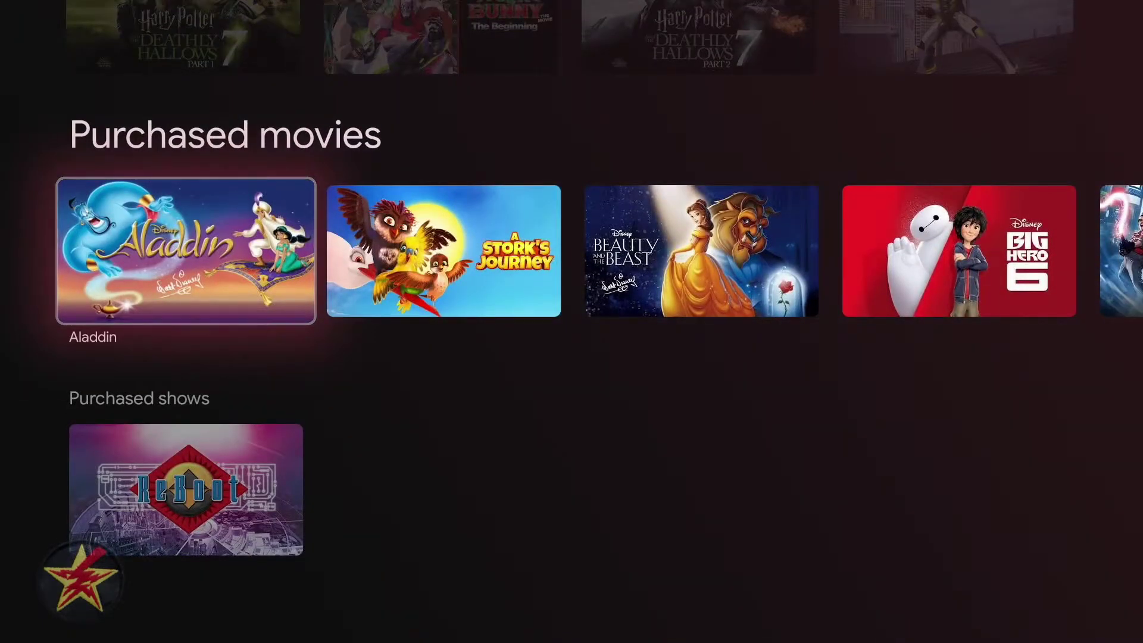
key("Right")
key("Right")
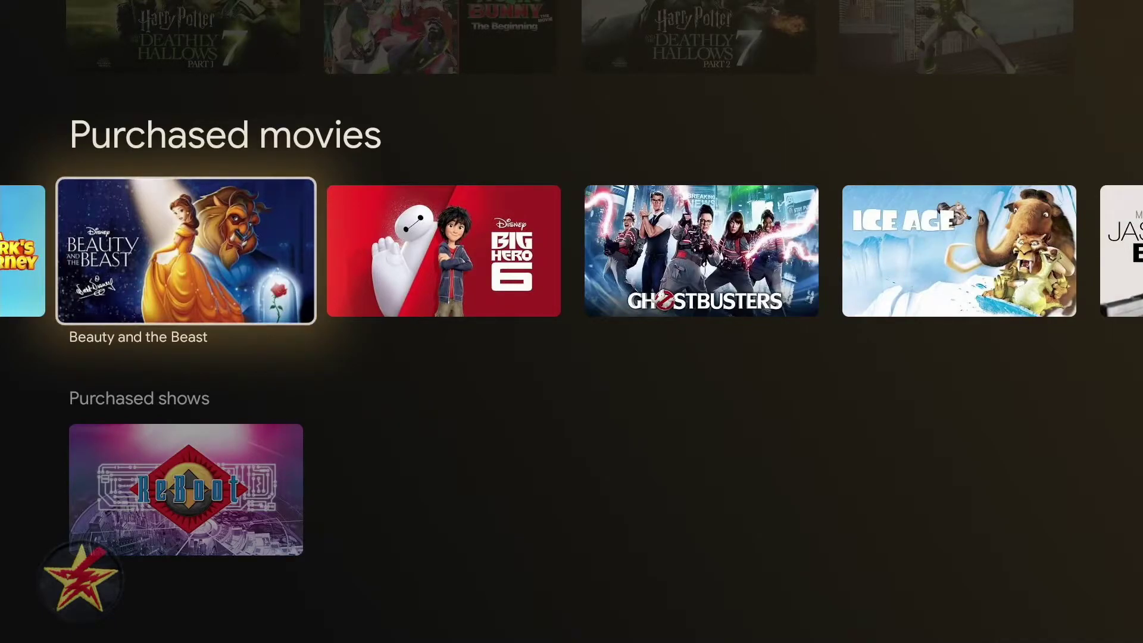
key("Down")
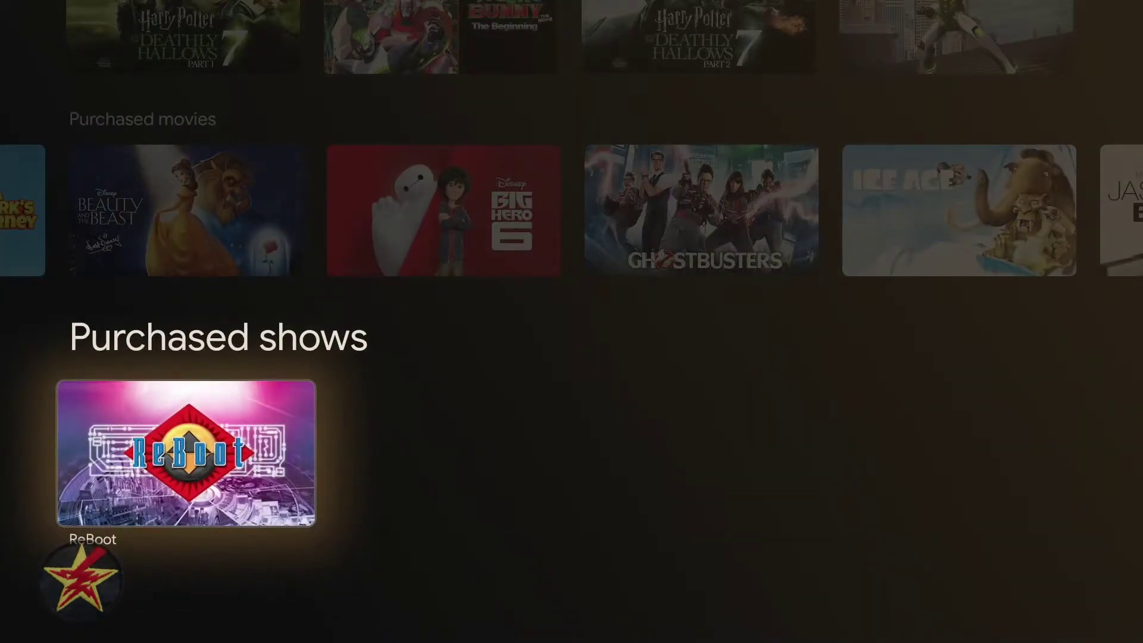
key("Escape")
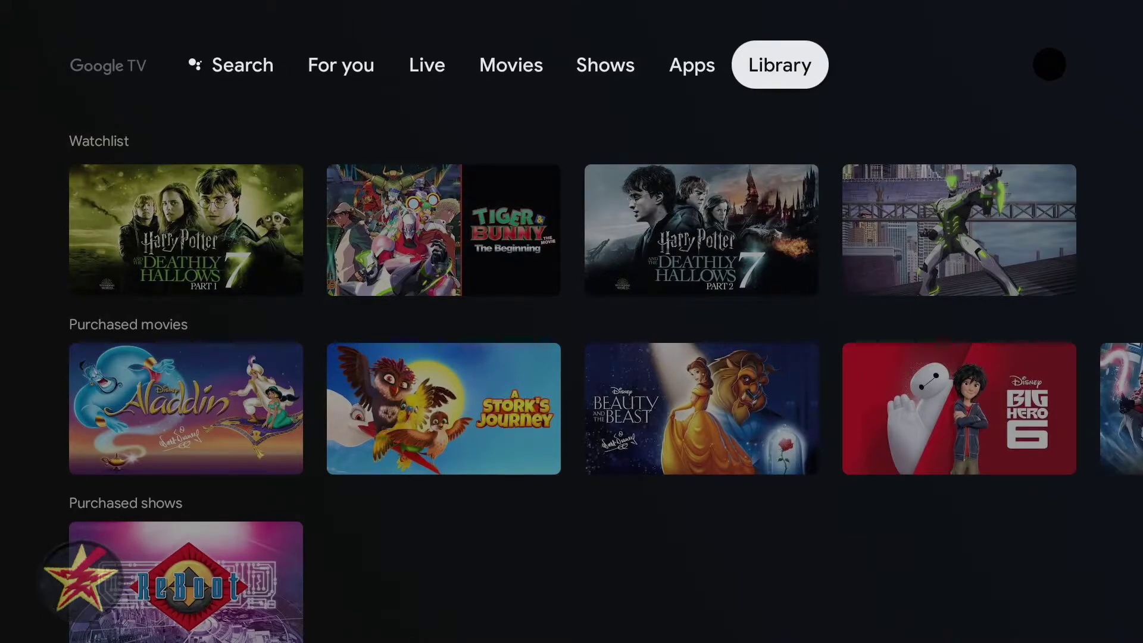
key("Right")
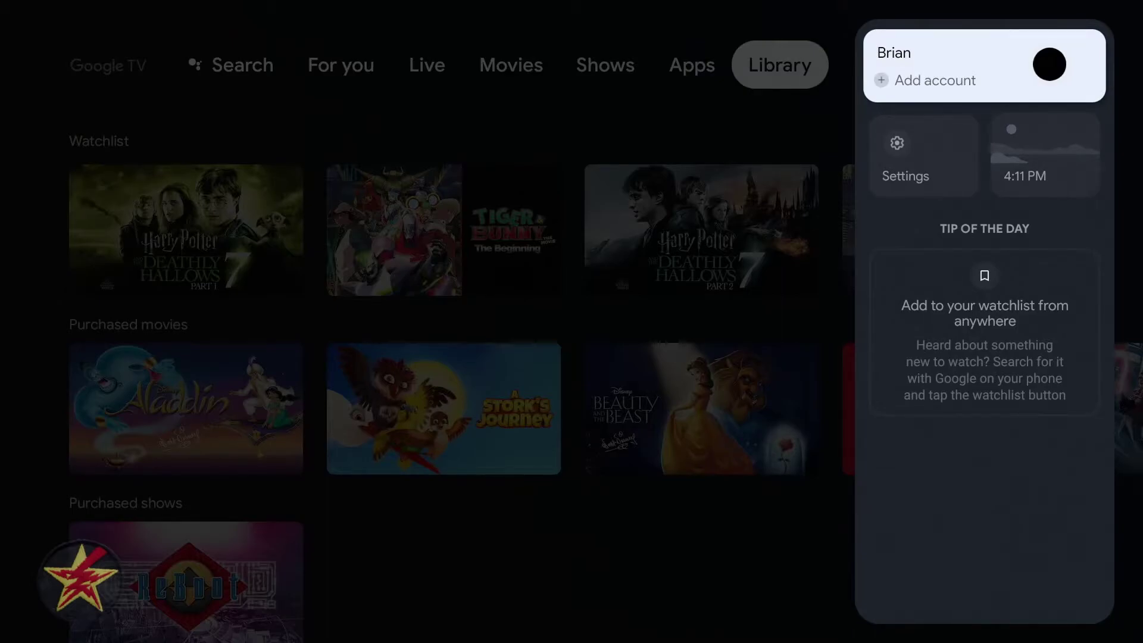
key("Down")
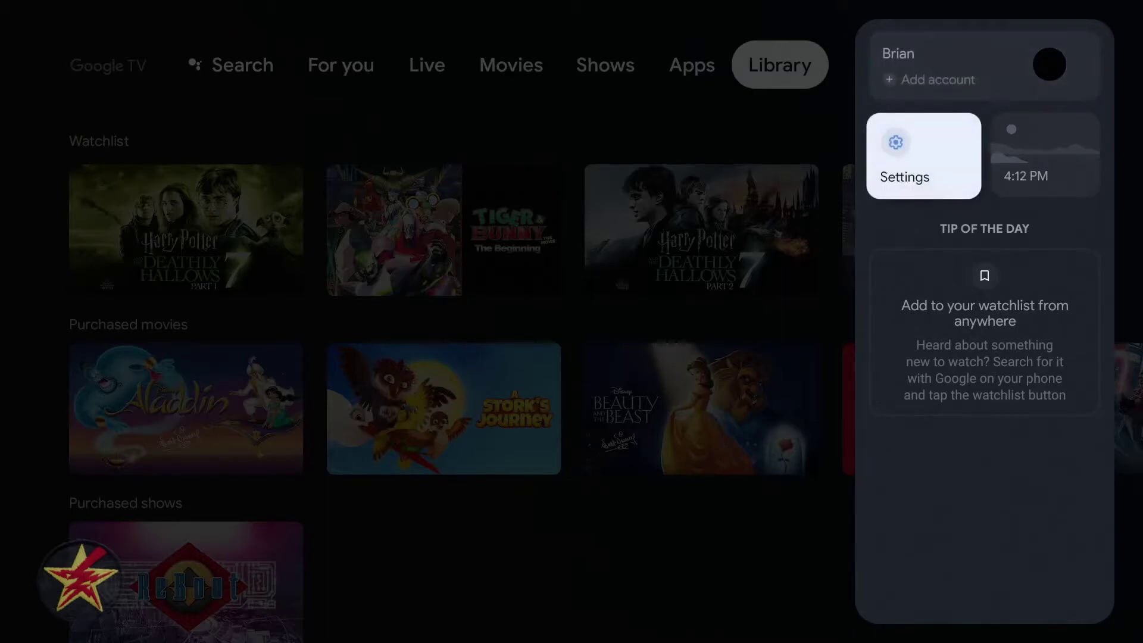
key("Right")
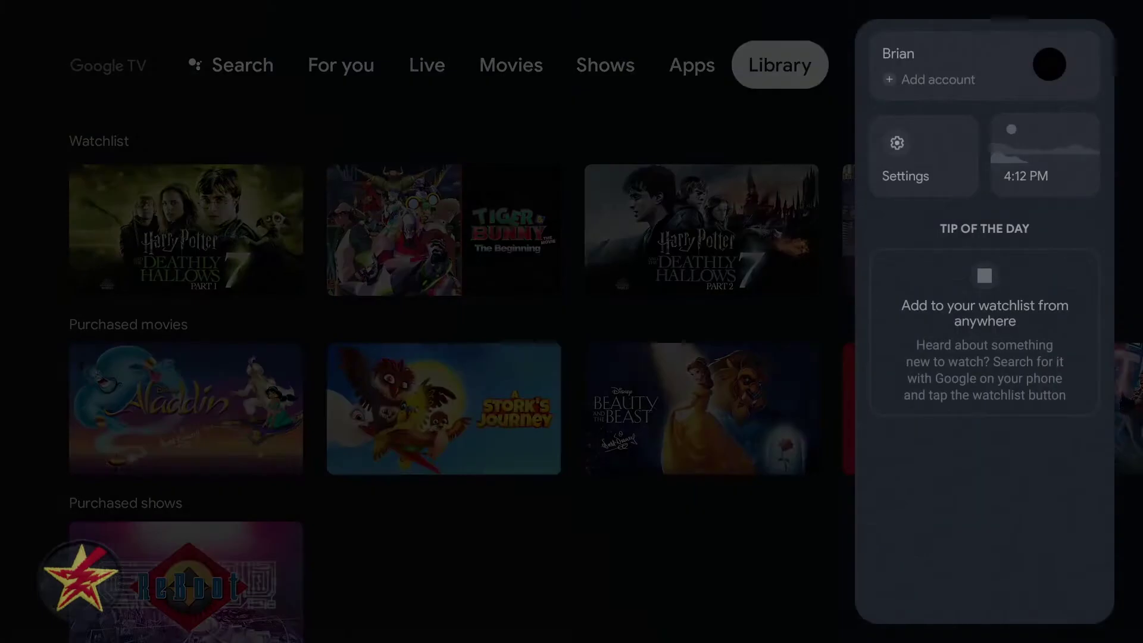
key("Down")
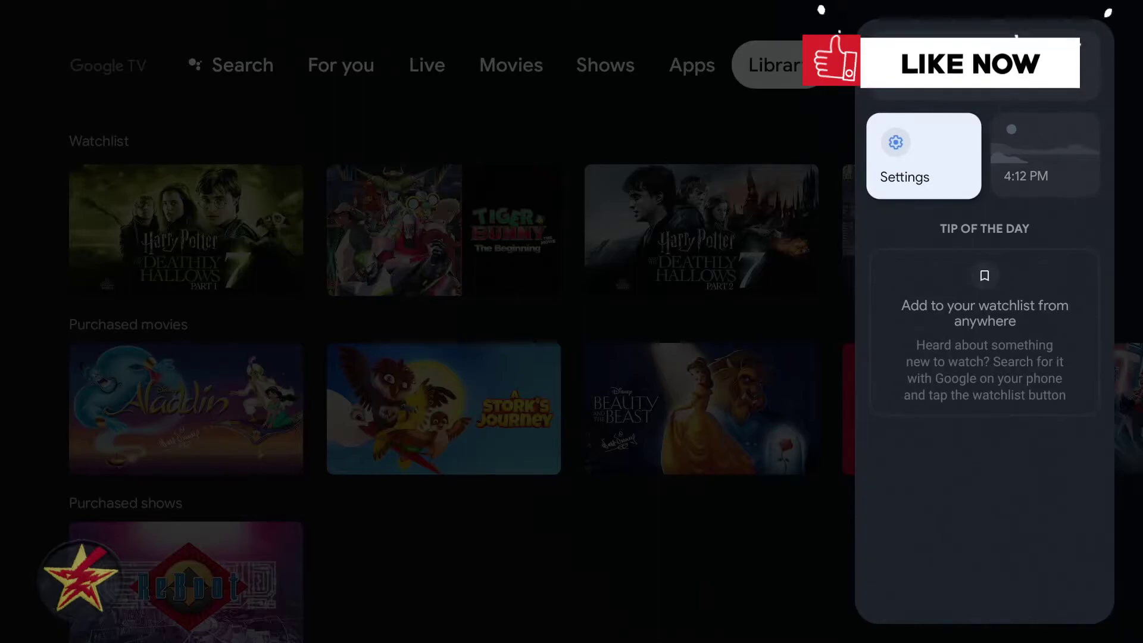
key("Return")
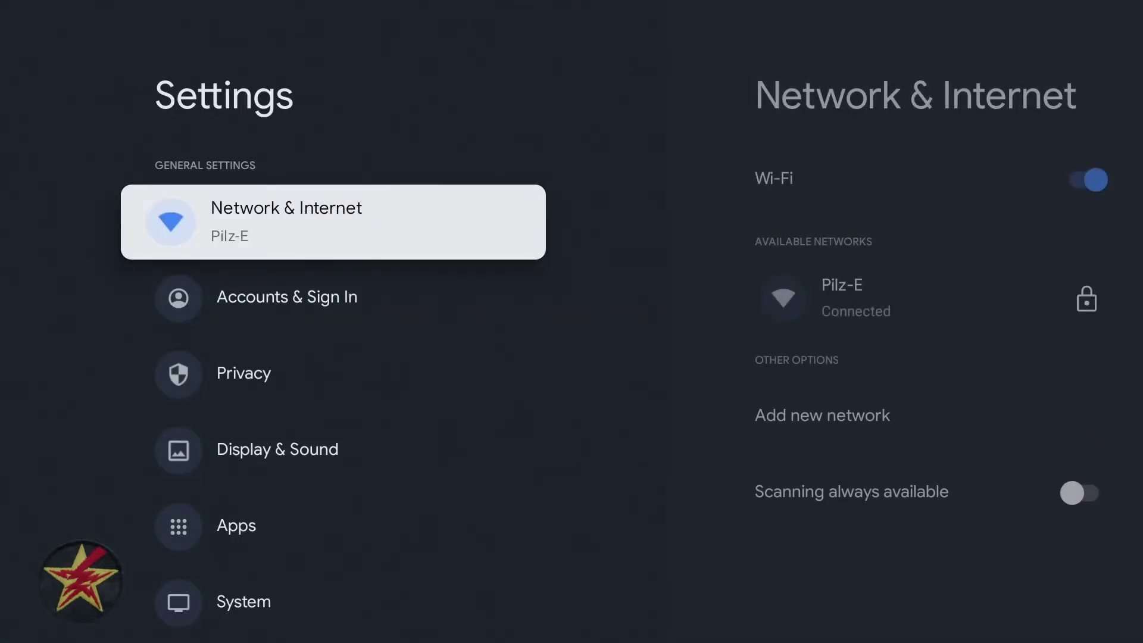
- Review Network & Internet details for Pilz-E and all networks, then highlight Privacy
key("Return")
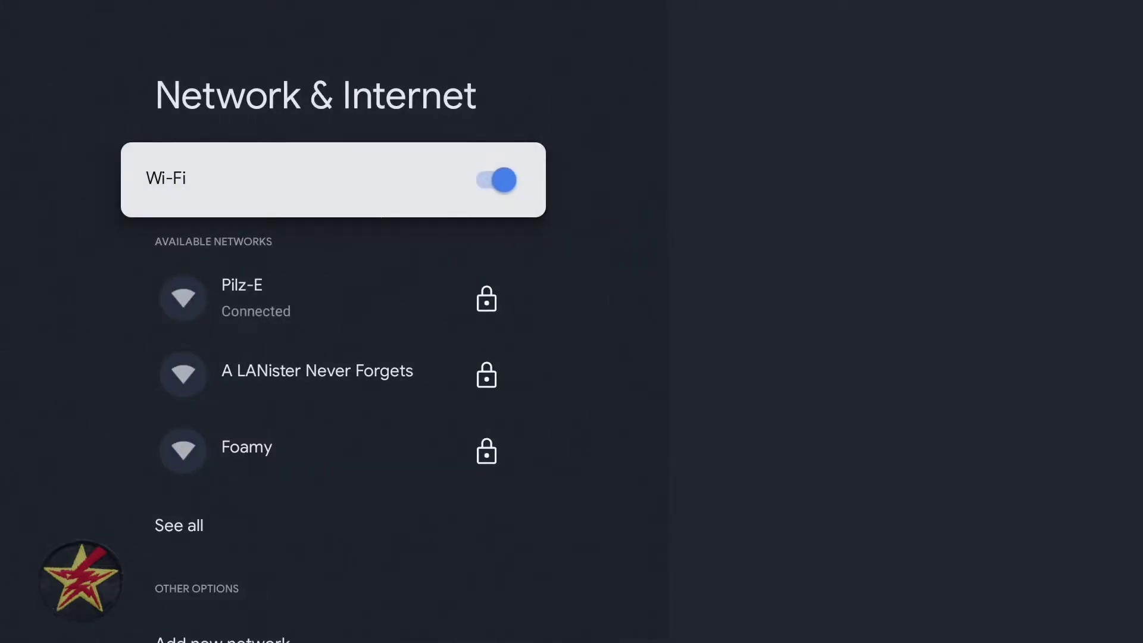
key("Down")
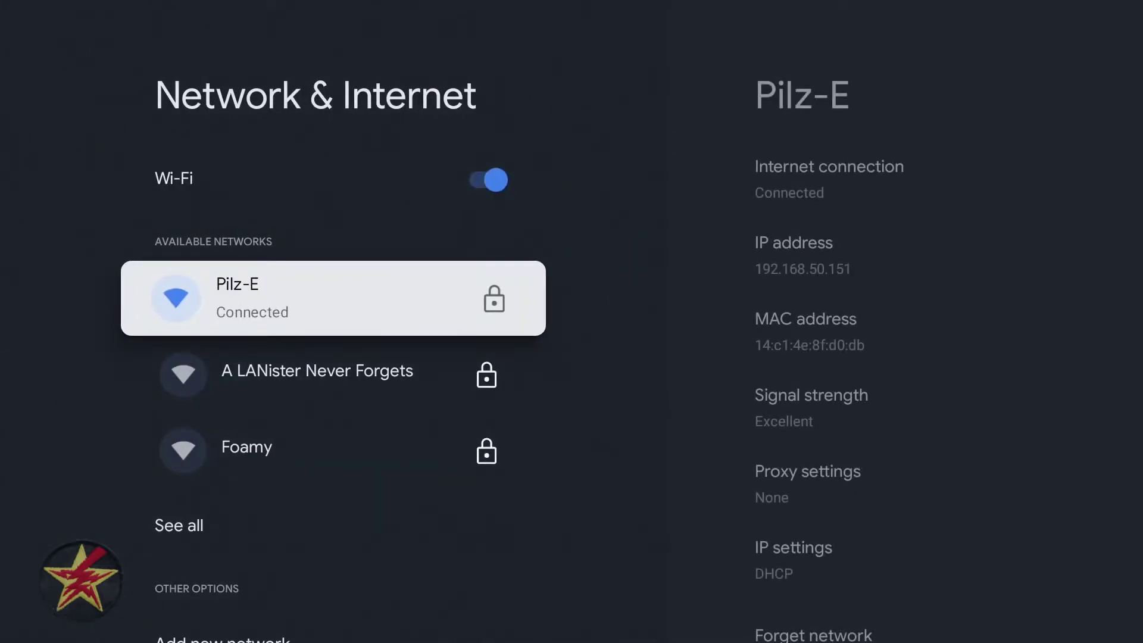
key("Down")
key("Down")
key("Down")
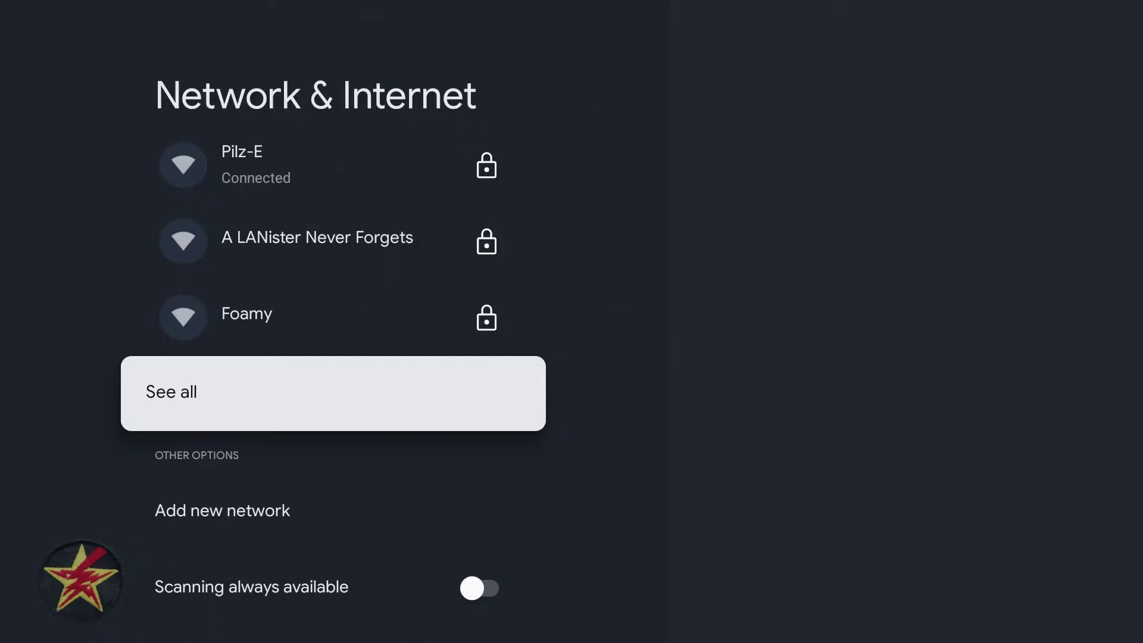
key("Down")
key("Down")
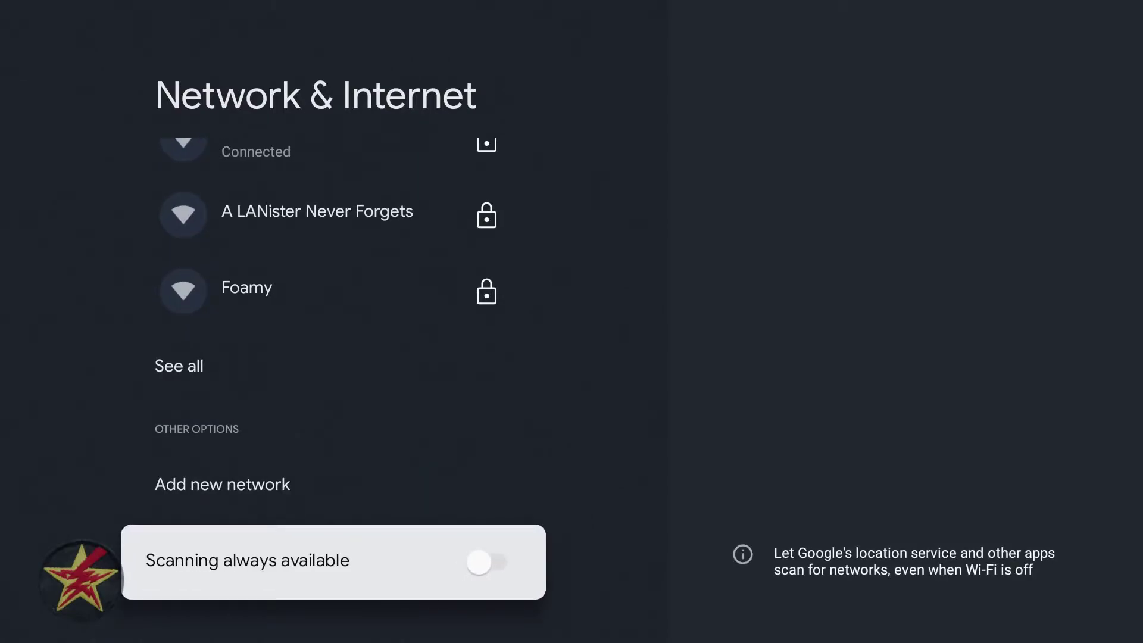
key("Escape")
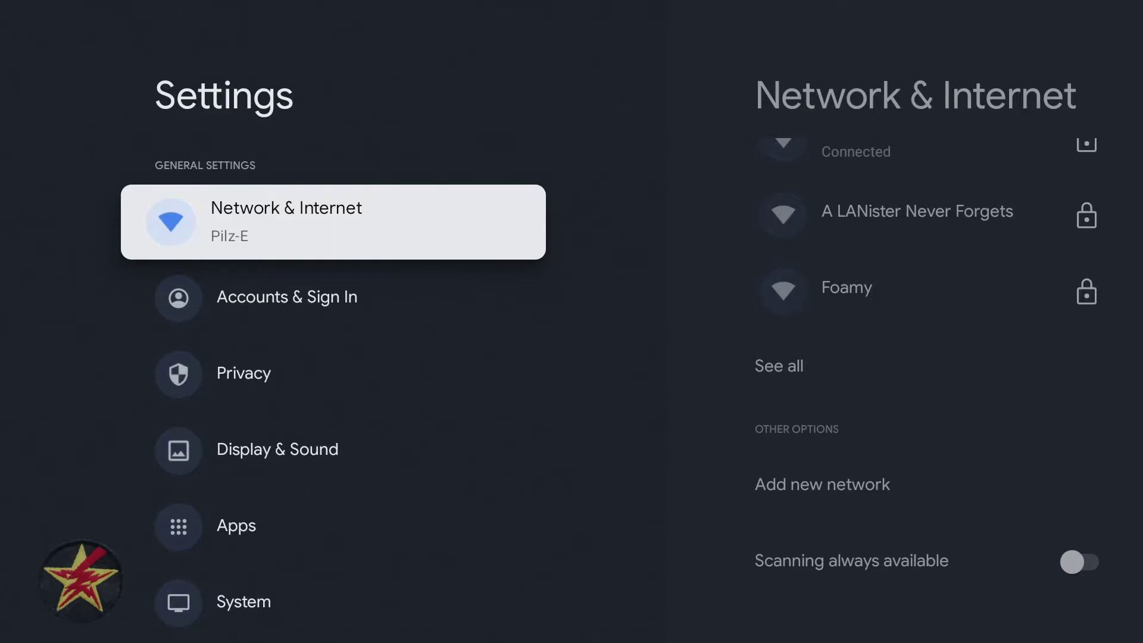
key("Down")
key("Down")
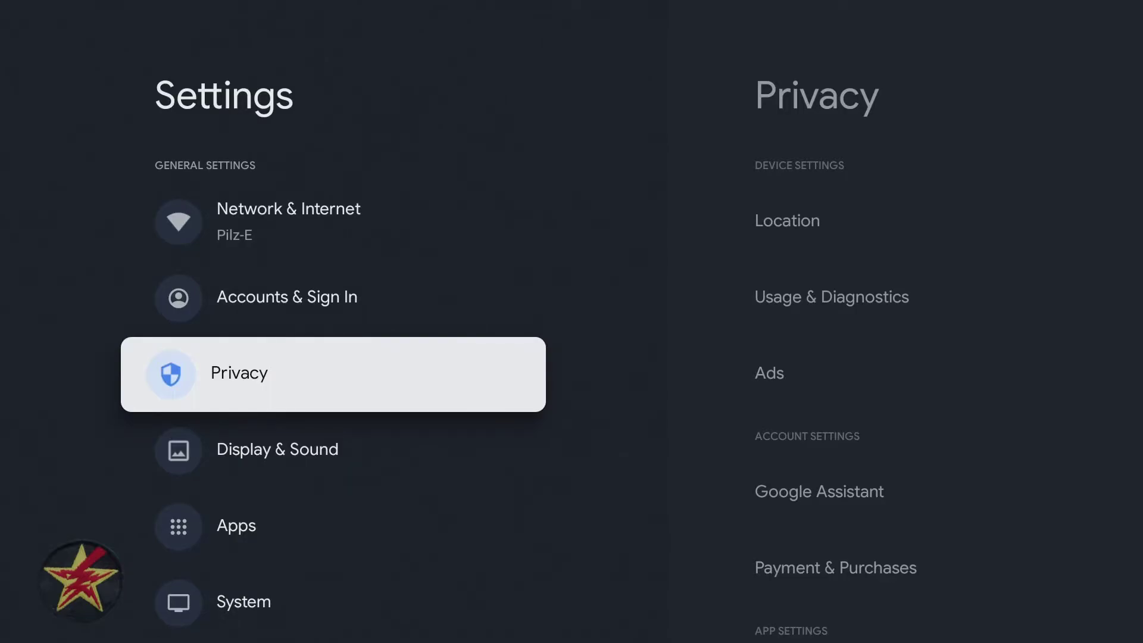
- Preview Privacy's Location, Usage & Diagnostics, Ads, Google Assistant and Payment & Purchases settings
key("Return")
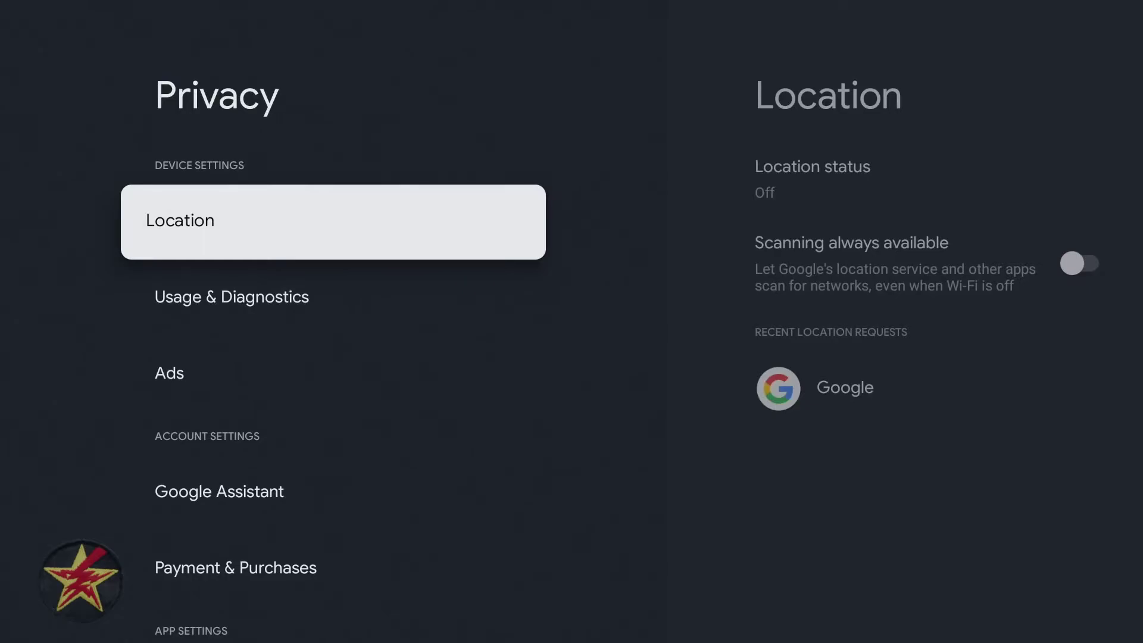
key("Down")
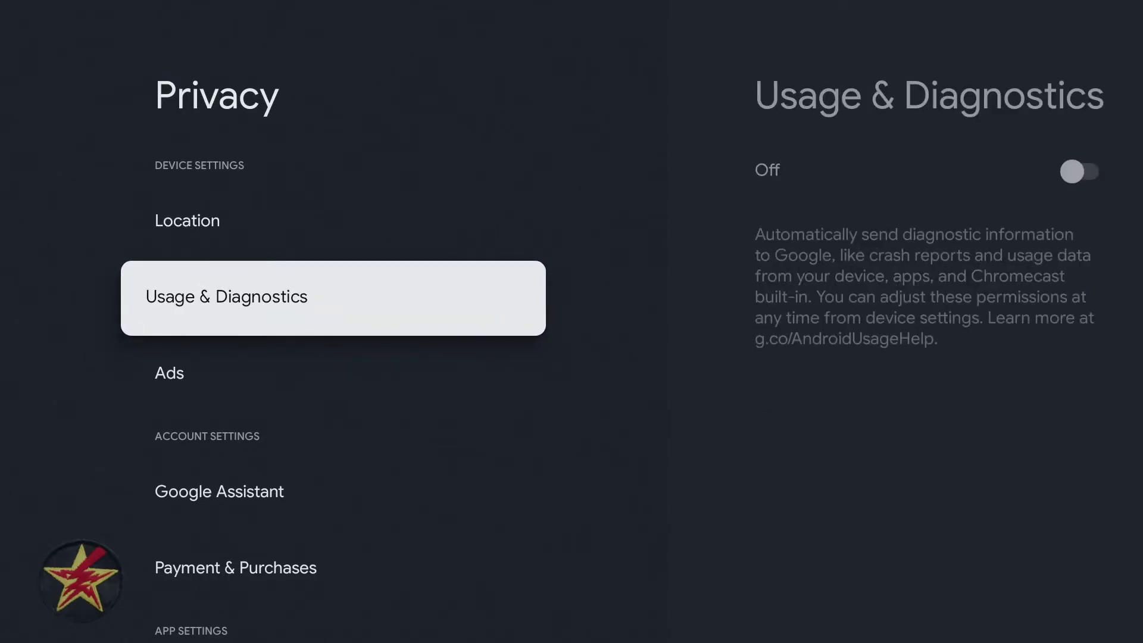
key("Down")
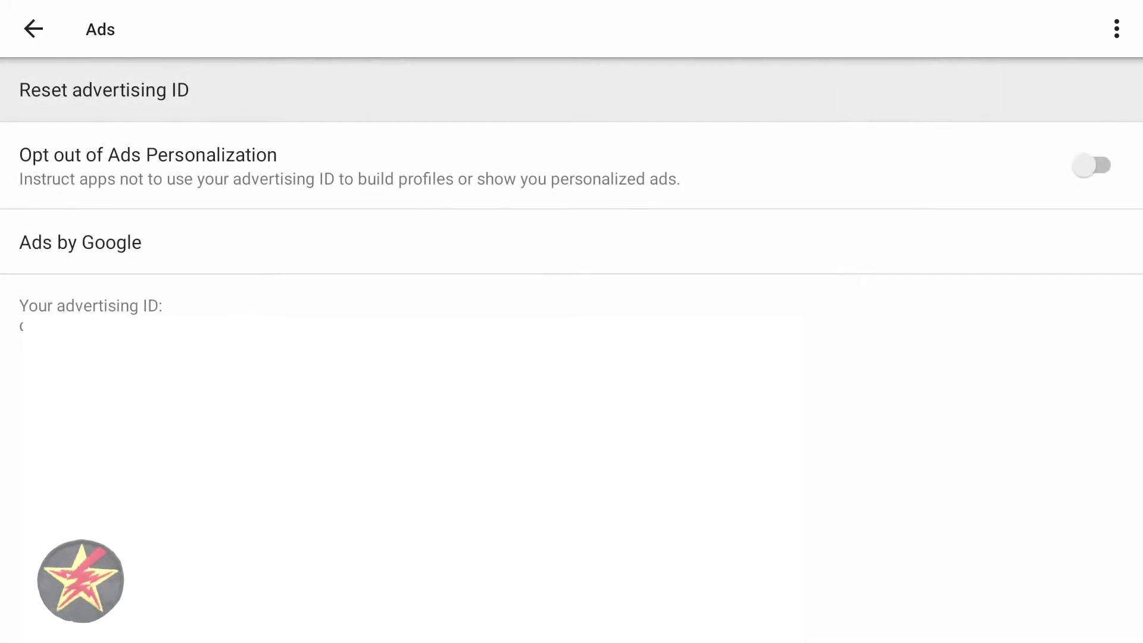
key("Escape")
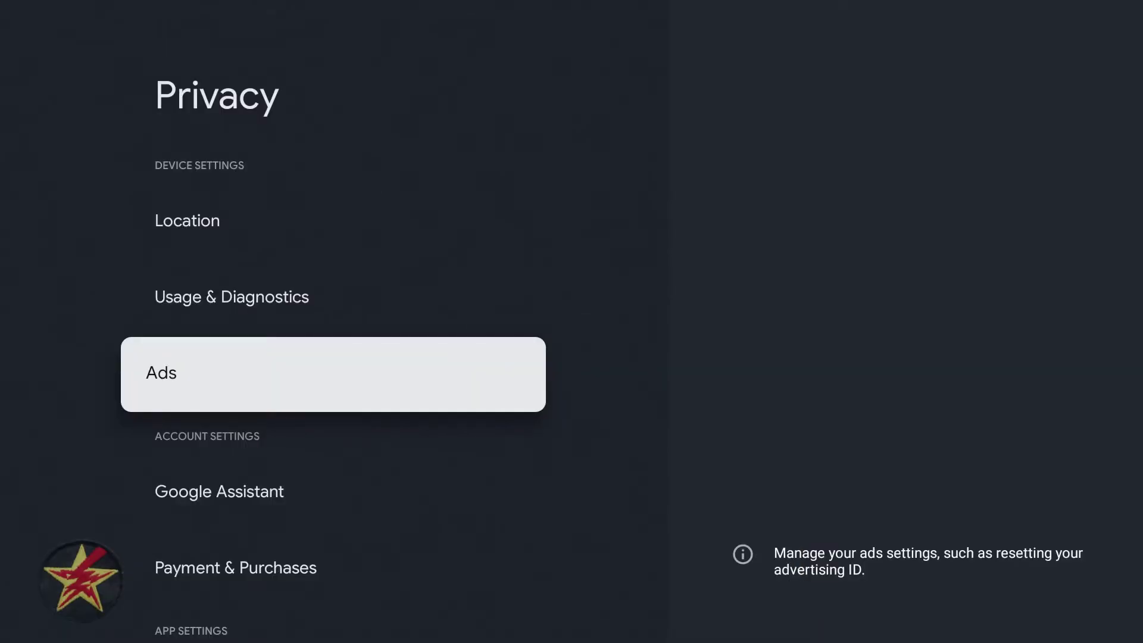
key("Down")
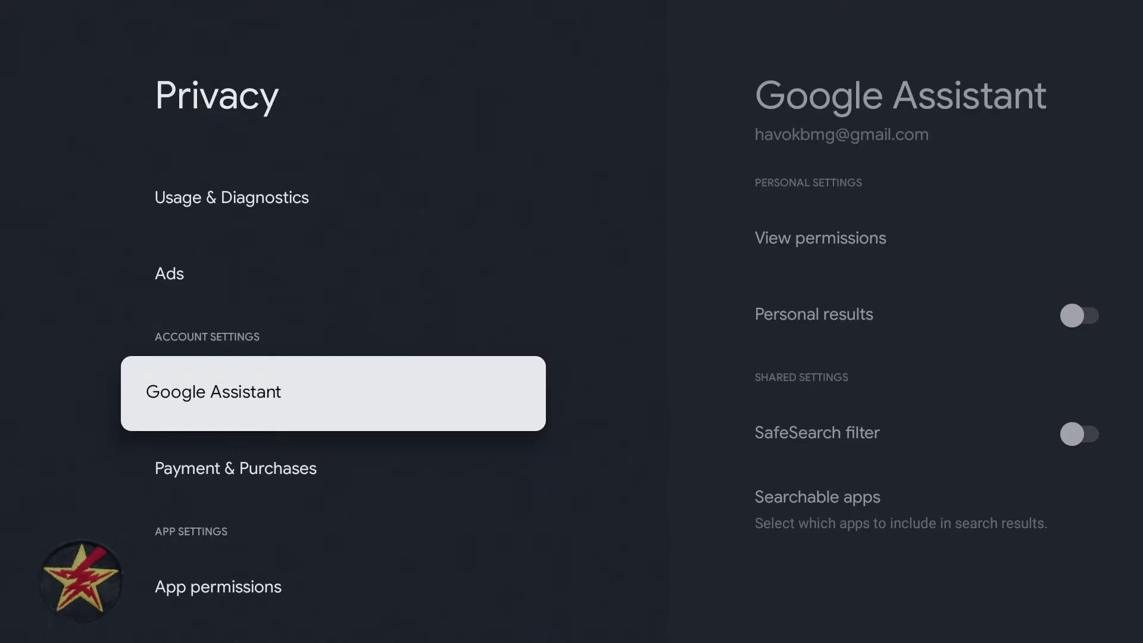
key("Down")
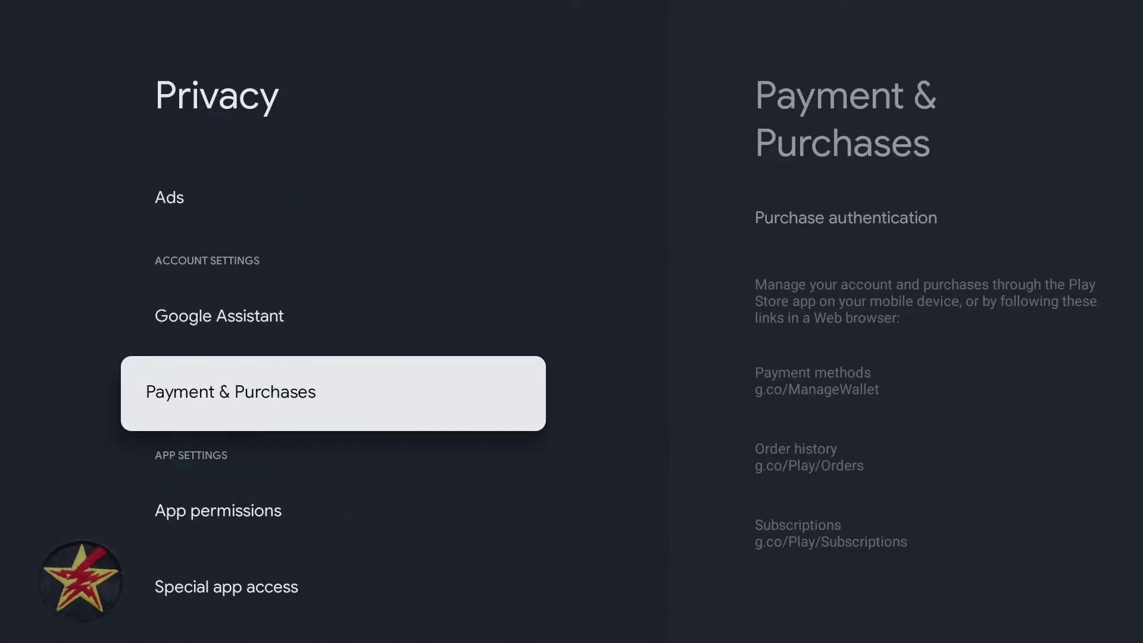
- Check app permissions, special app access and Security & Restrictions, then highlight Display & Sound
key("Down")
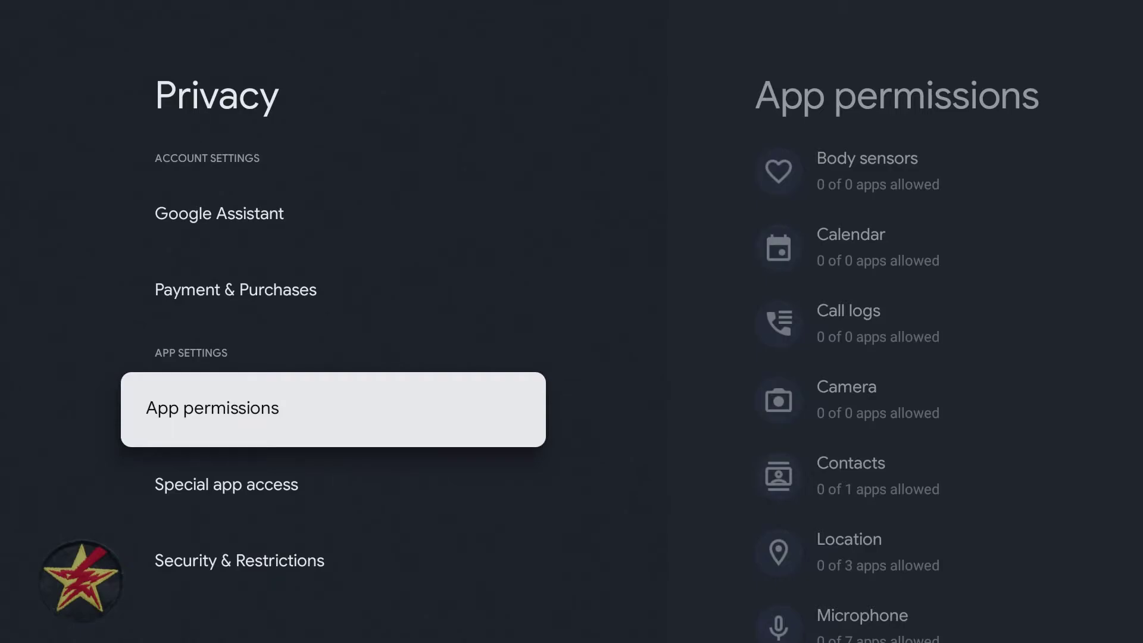
key("Down")
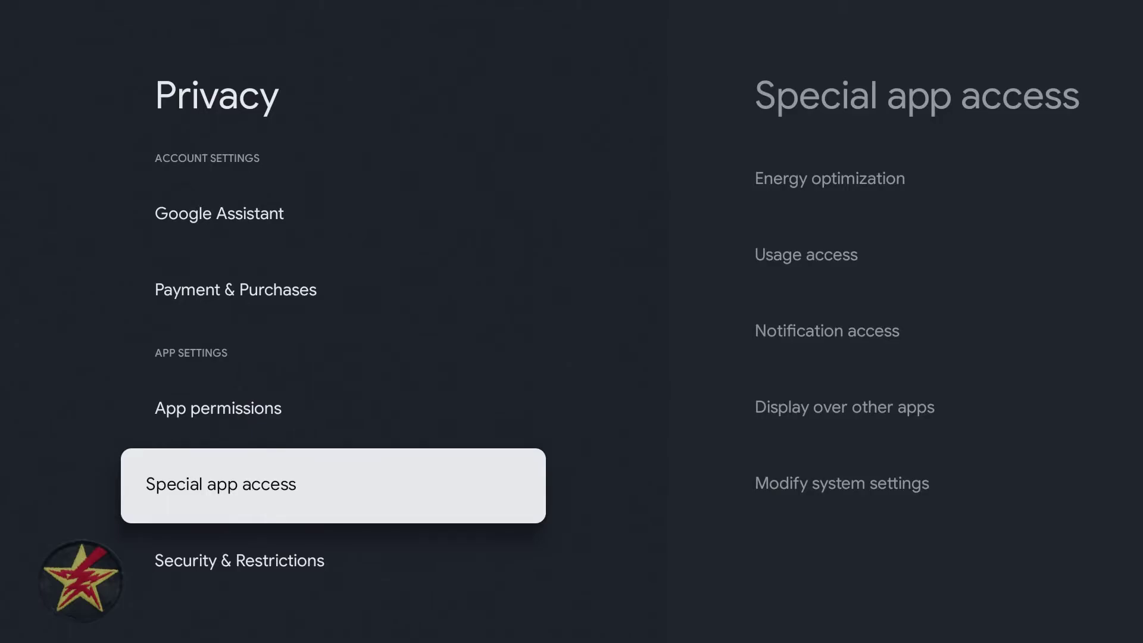
key("Return")
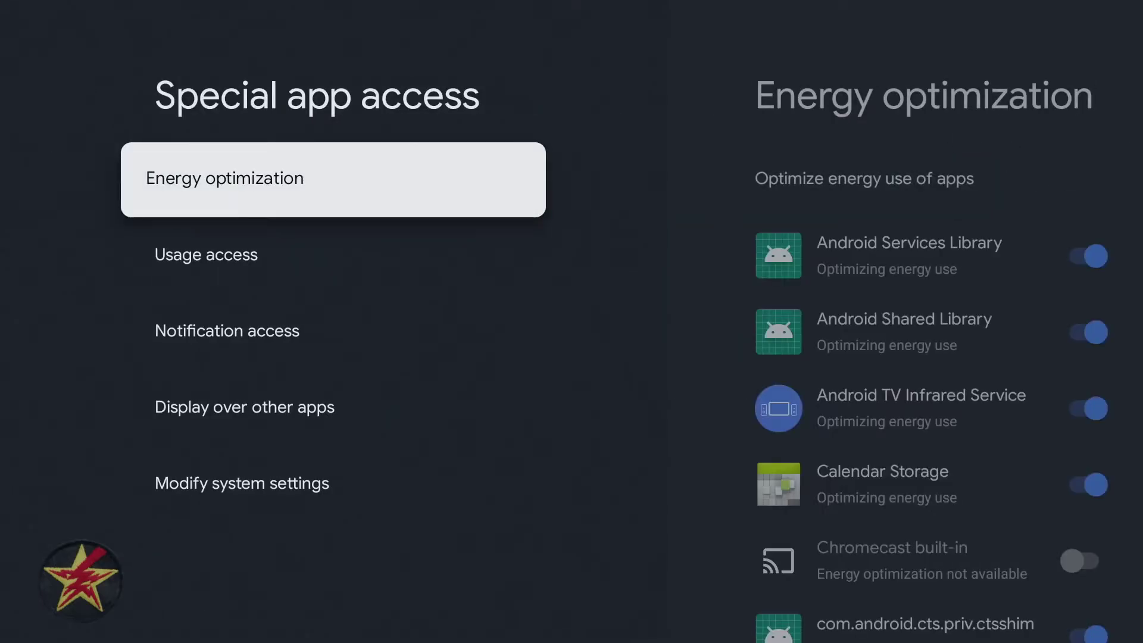
key("Escape")
key("Down")
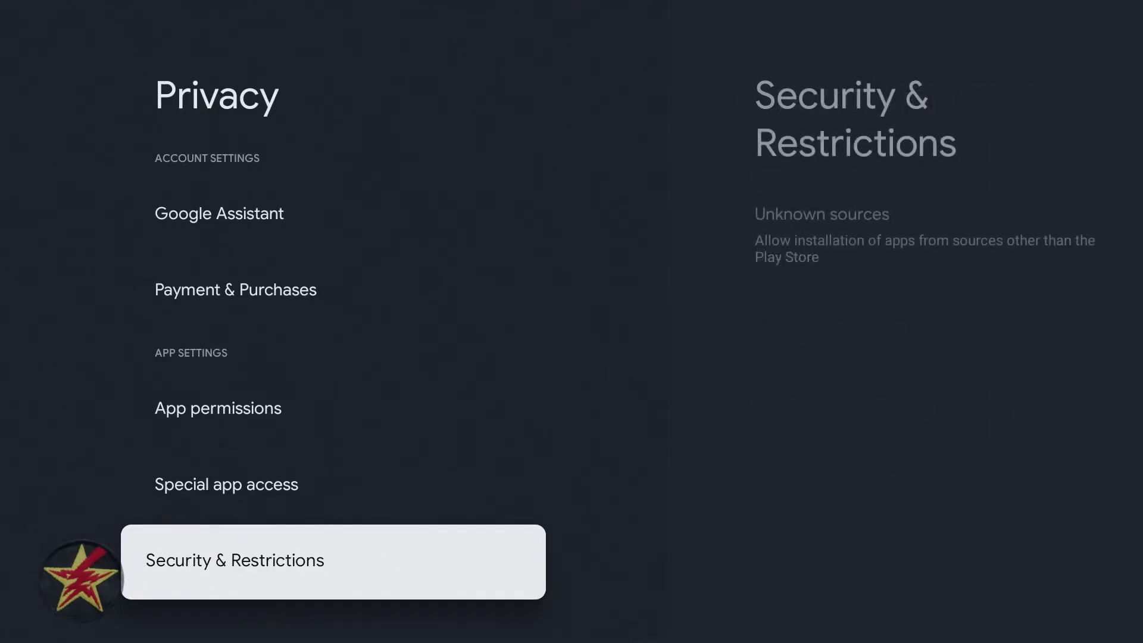
key("Escape")
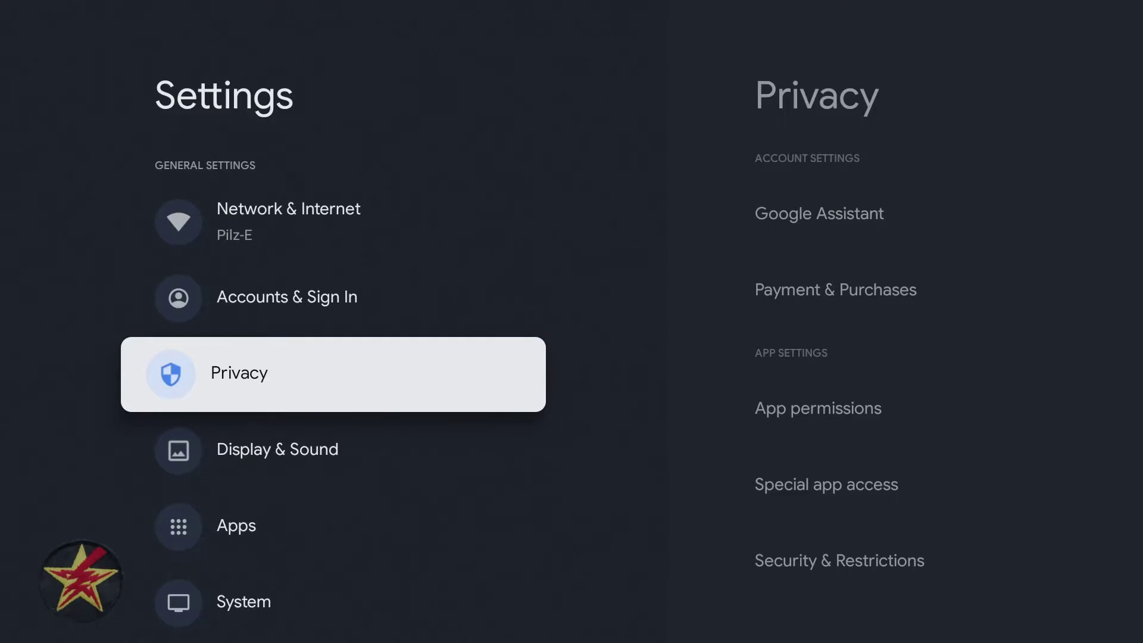
key("Down")
key("Return")
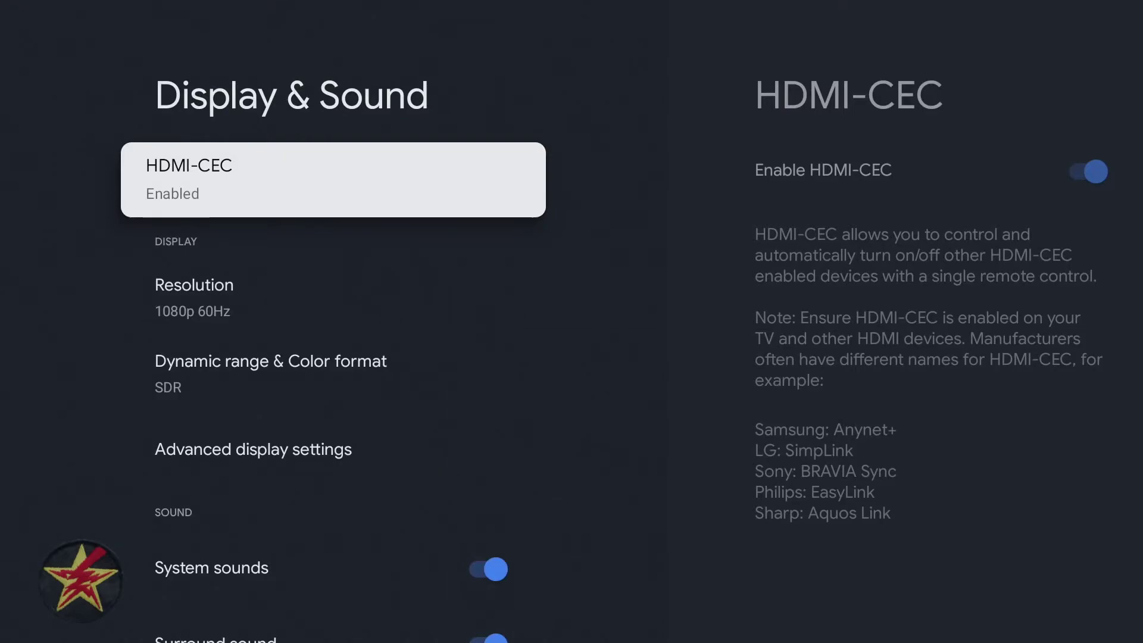
key("Down")
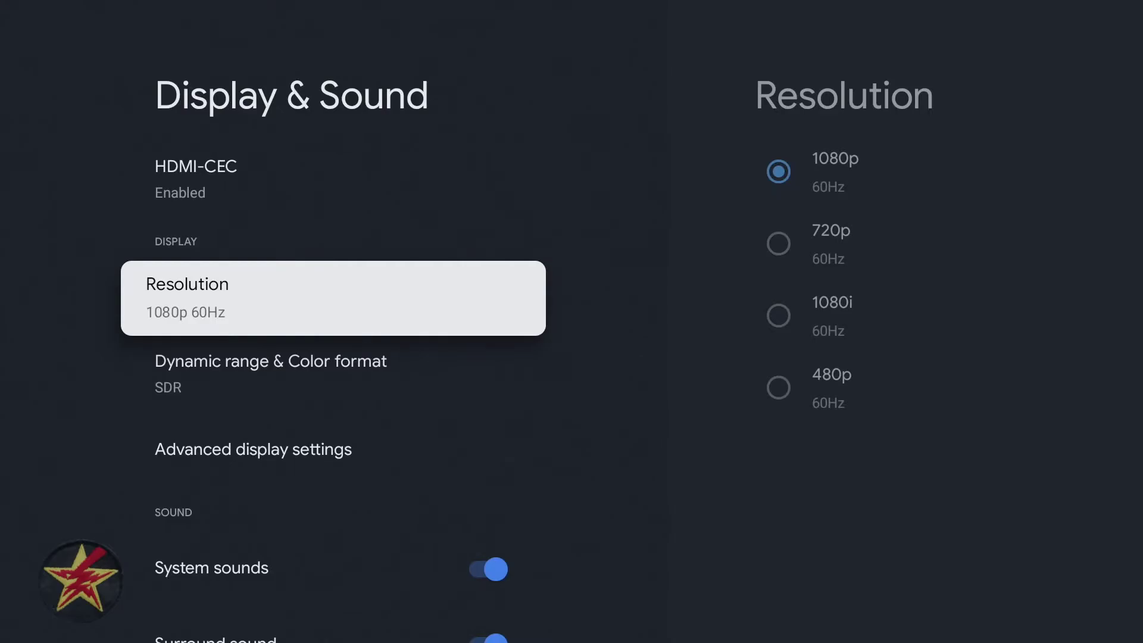
key("Down")
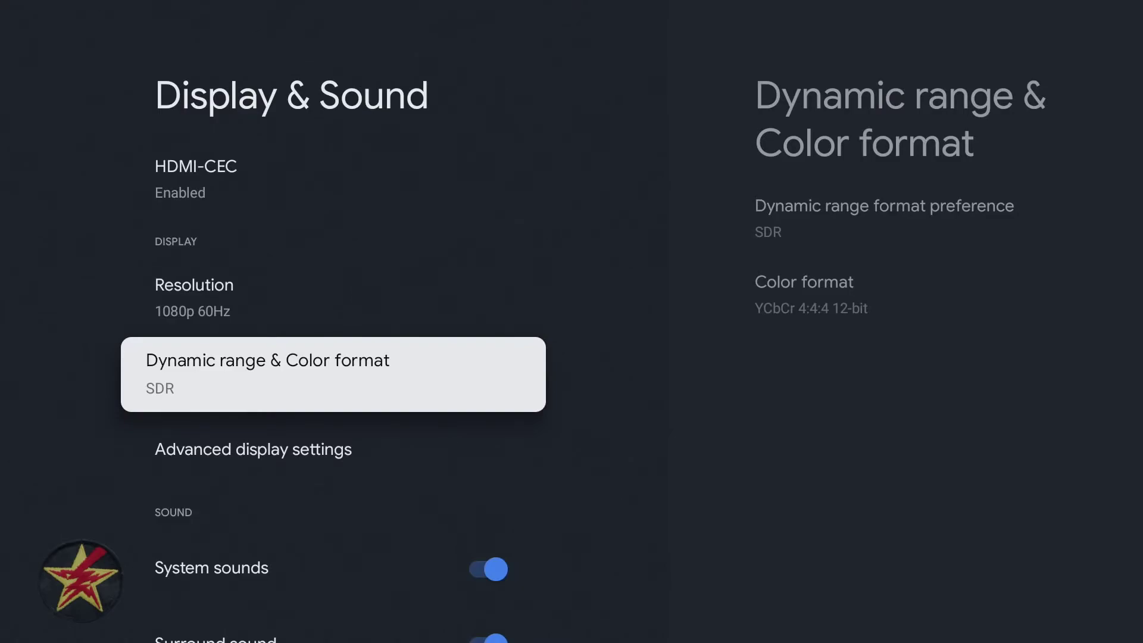
key("Down")
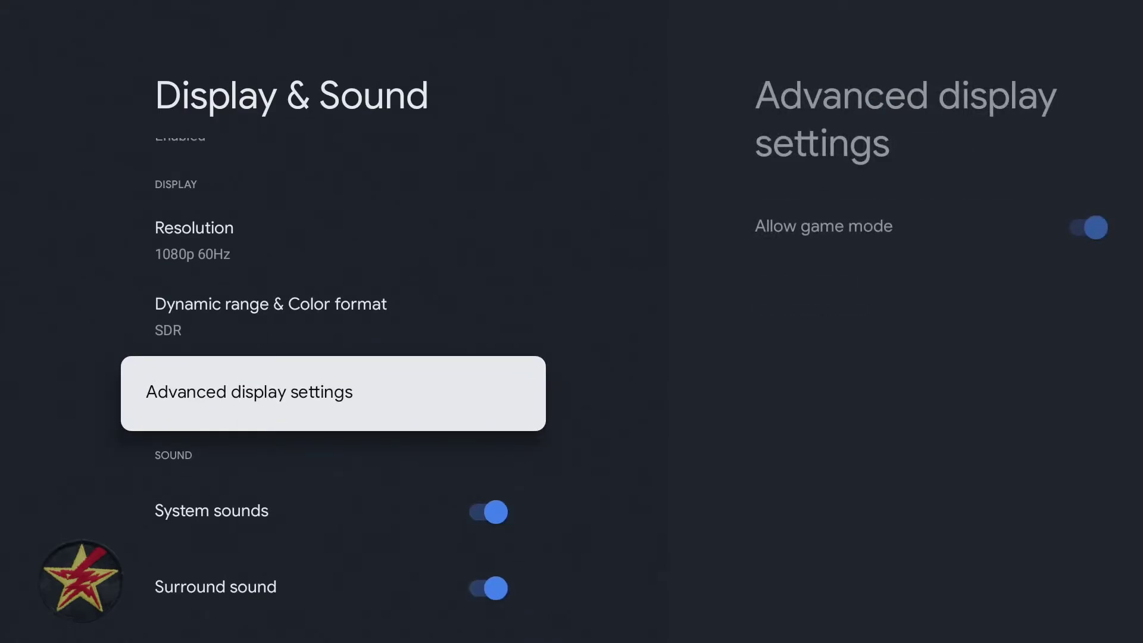
key("Down")
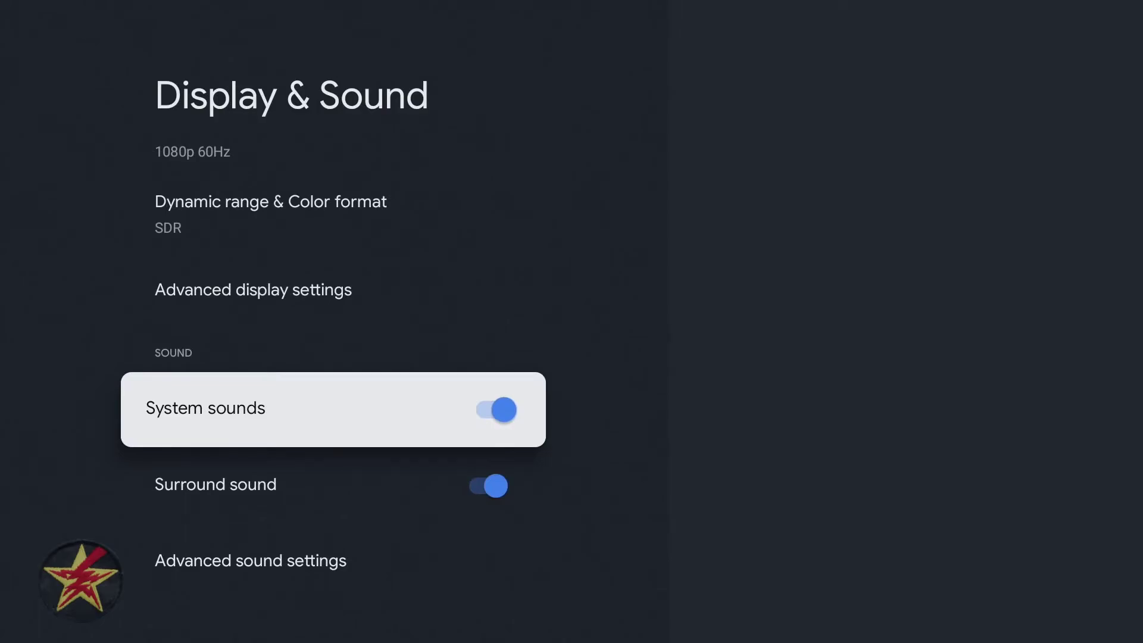
key("Down")
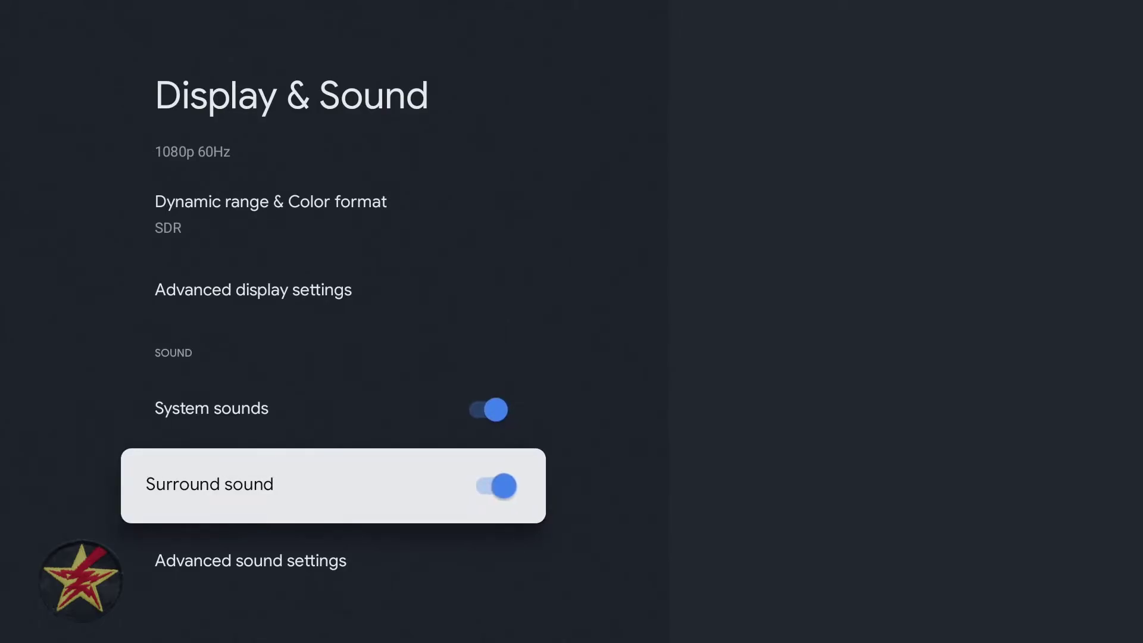
key("Down")
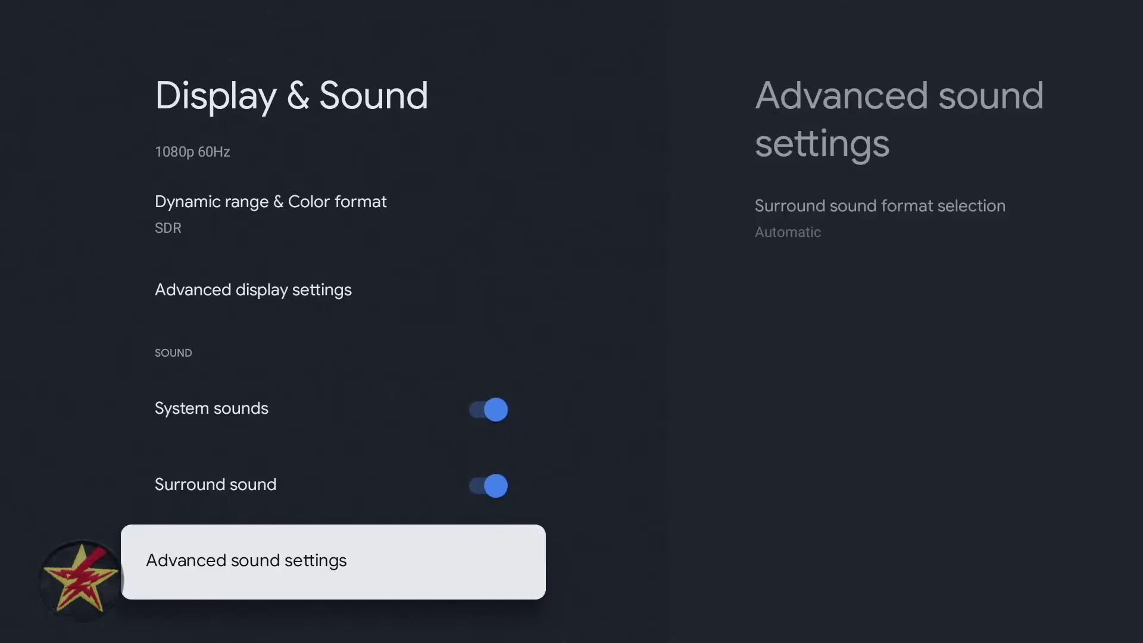
key("Return")
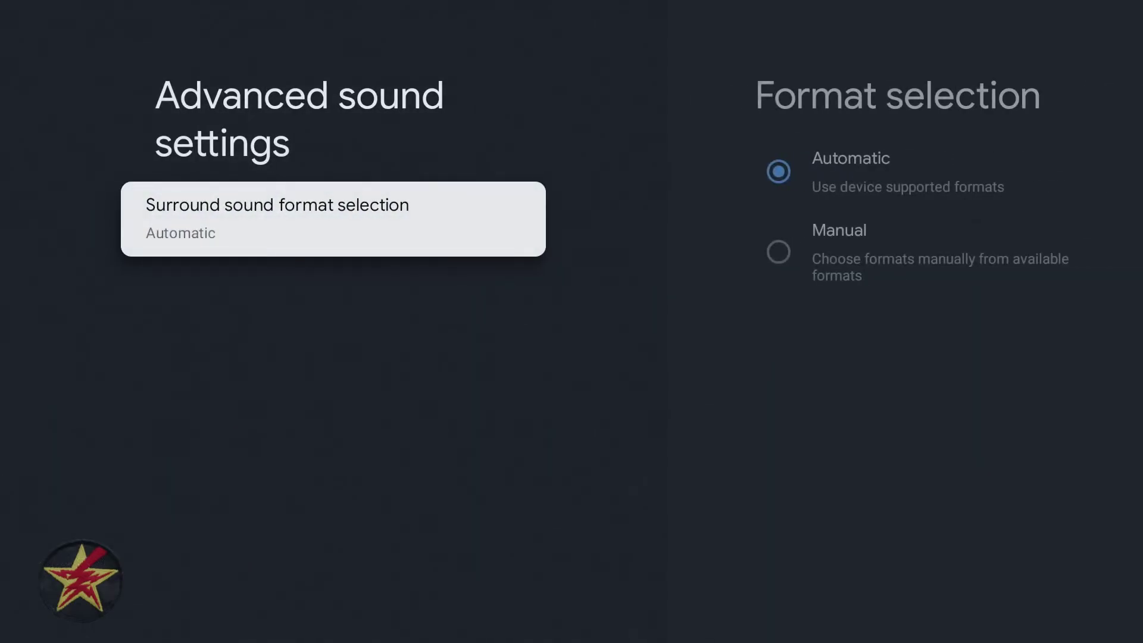
key("Return")
key("Down")
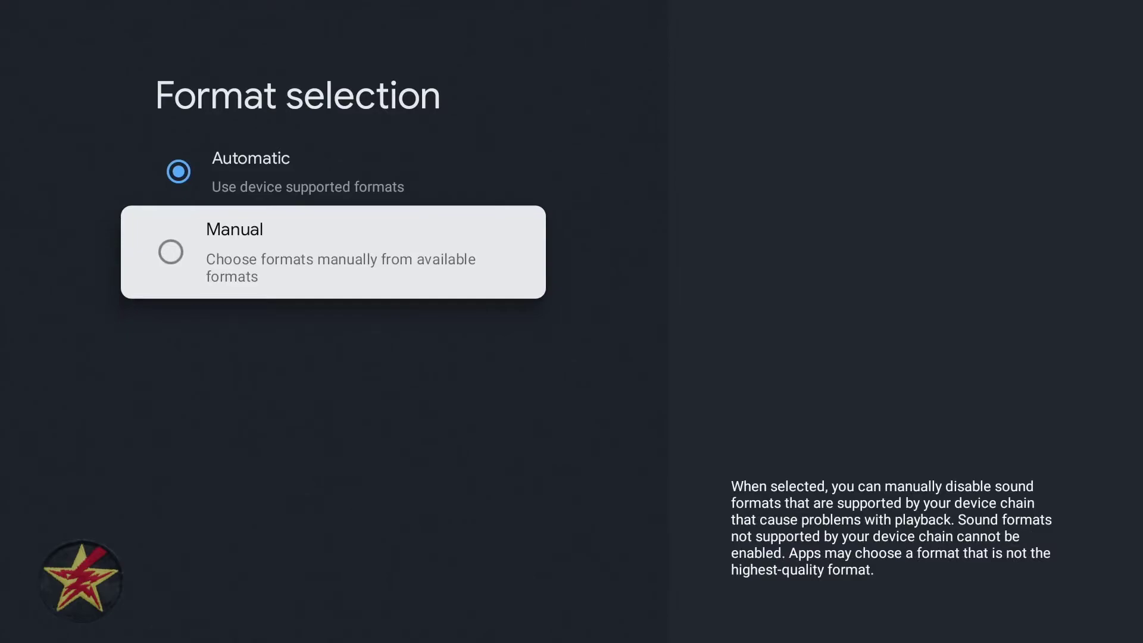
key("Escape")
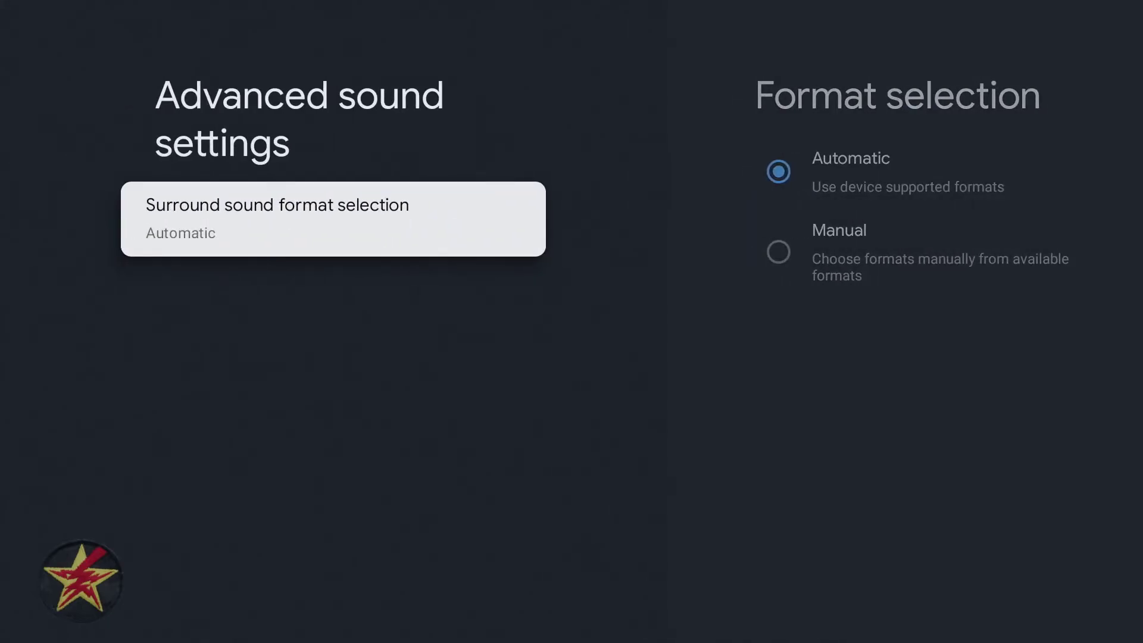
key("Escape")
key("Escape")
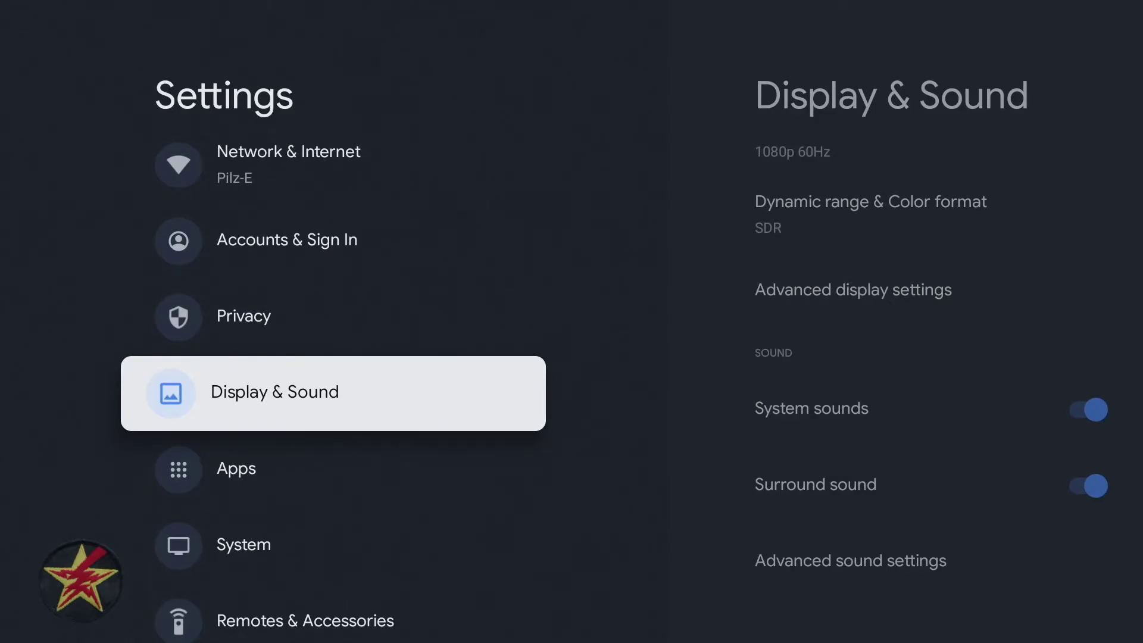
key("Down")
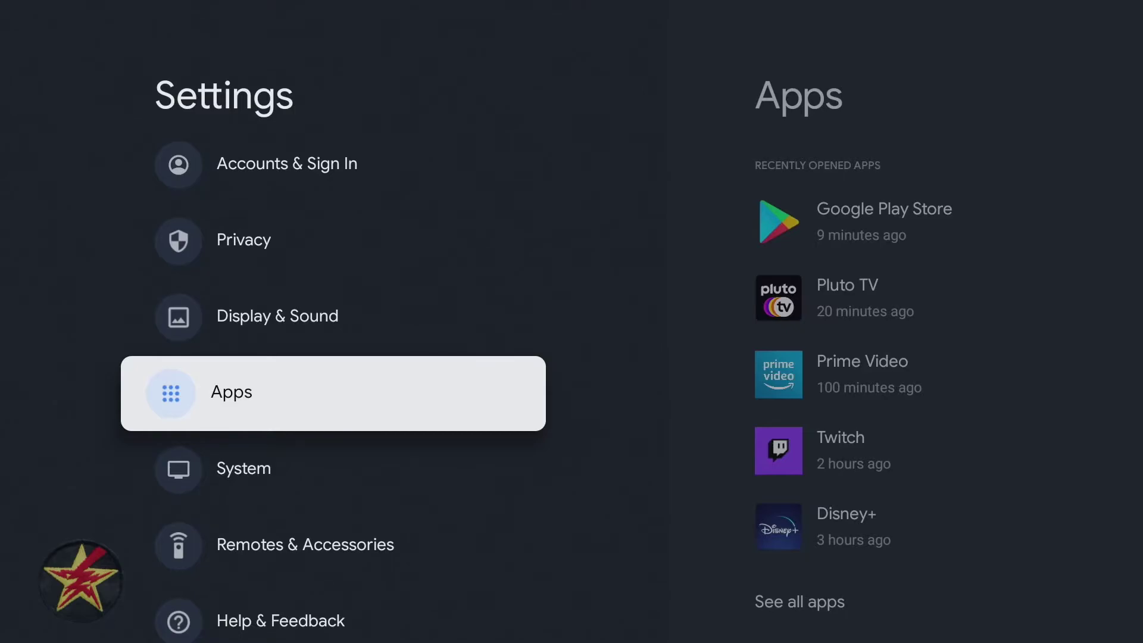
- Open System > Accessibility and review the caption display and style options without changes
key("Down")
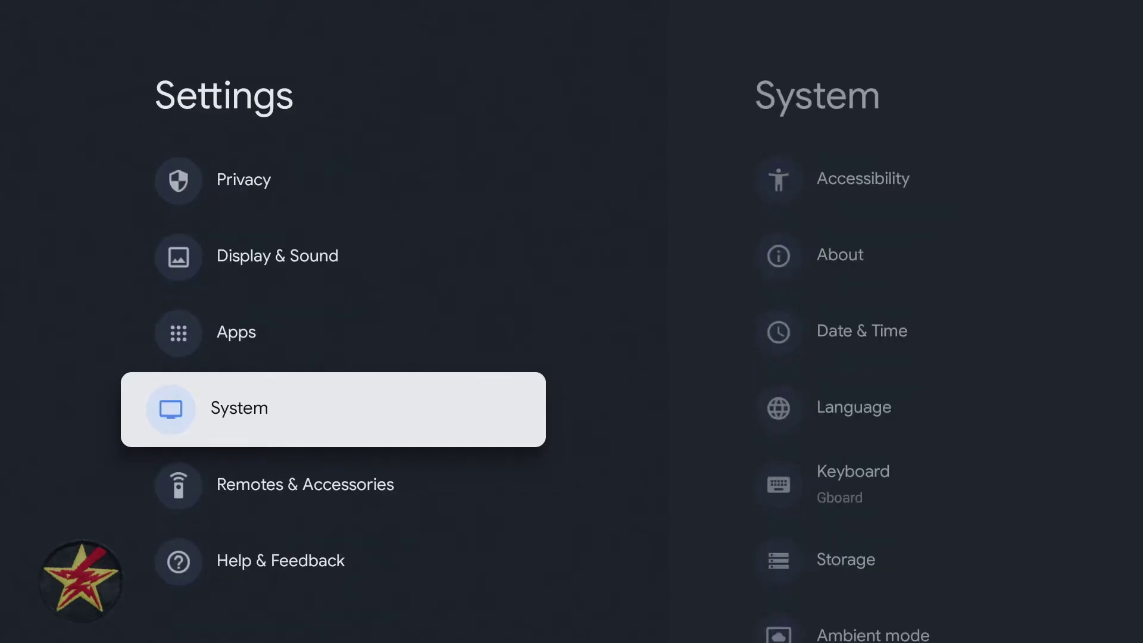
key("Return")
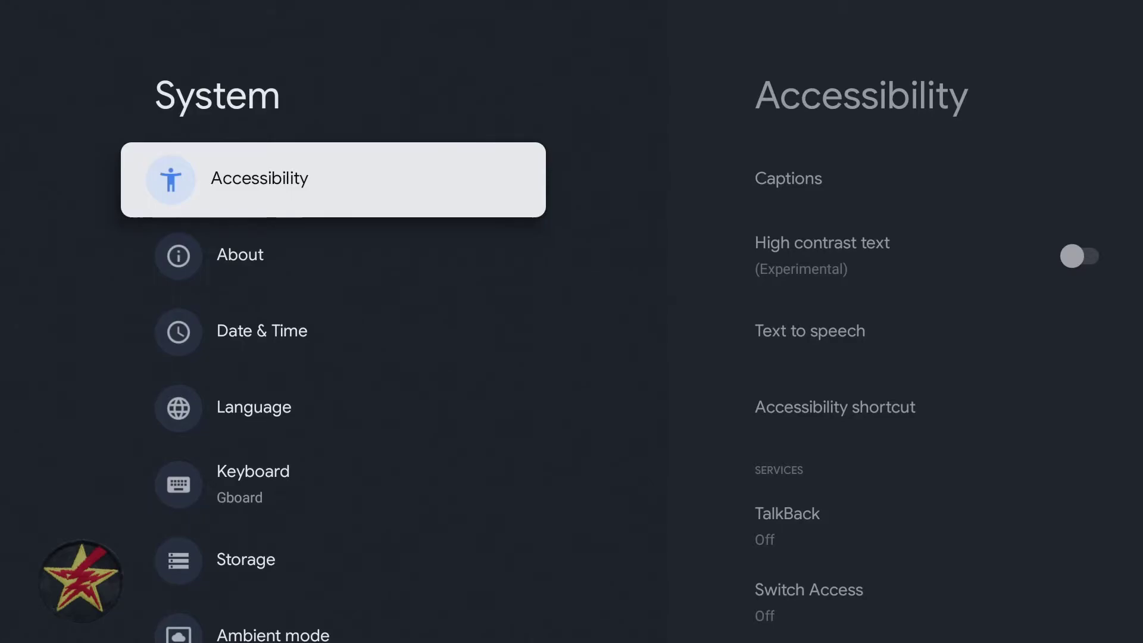
key("Return")
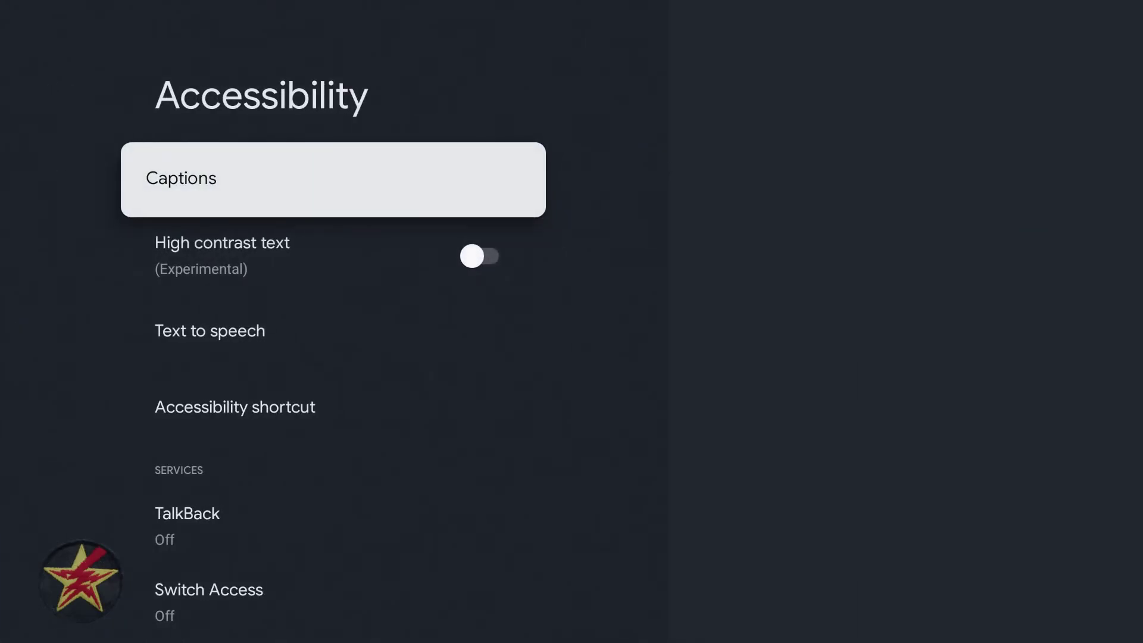
key("Return")
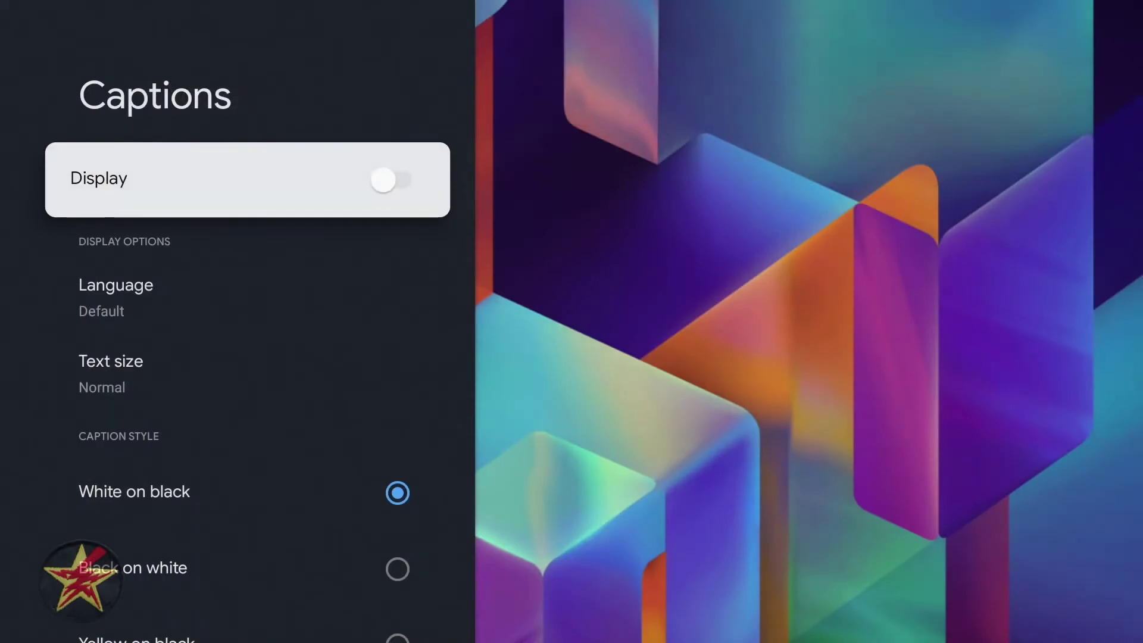
key("Down")
key("Down")
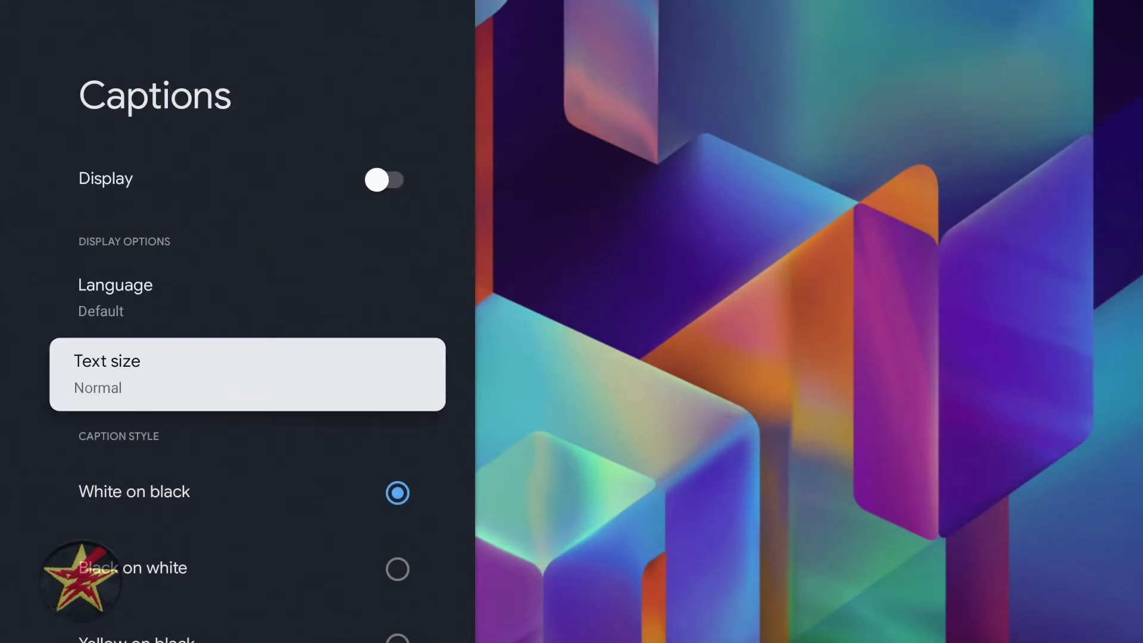
key("Down")
key("Down")
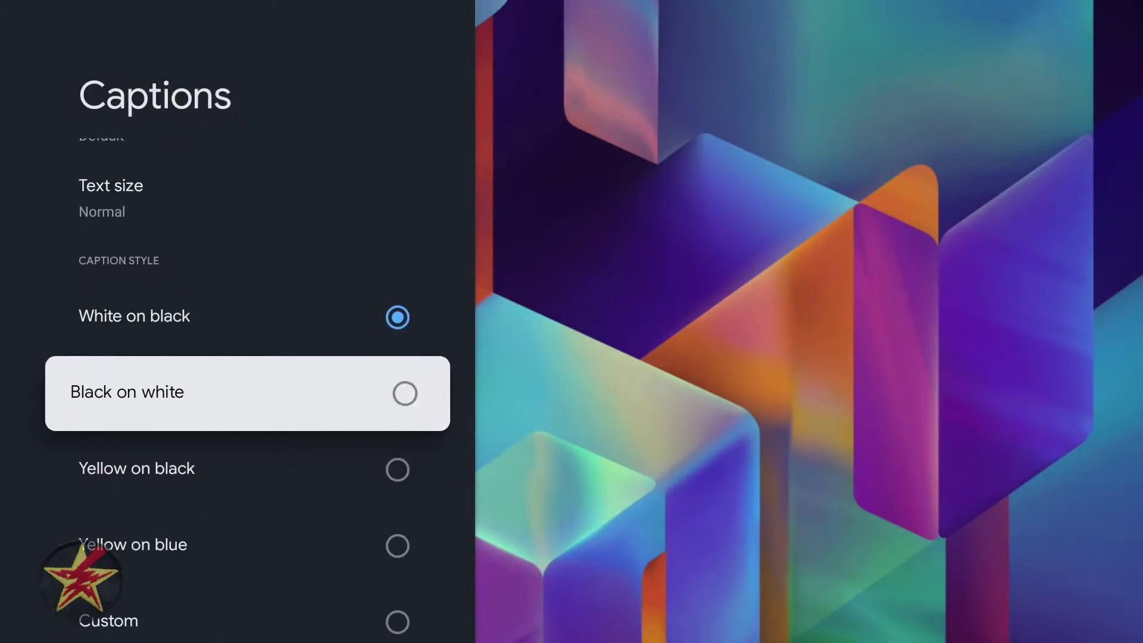
key("Escape")
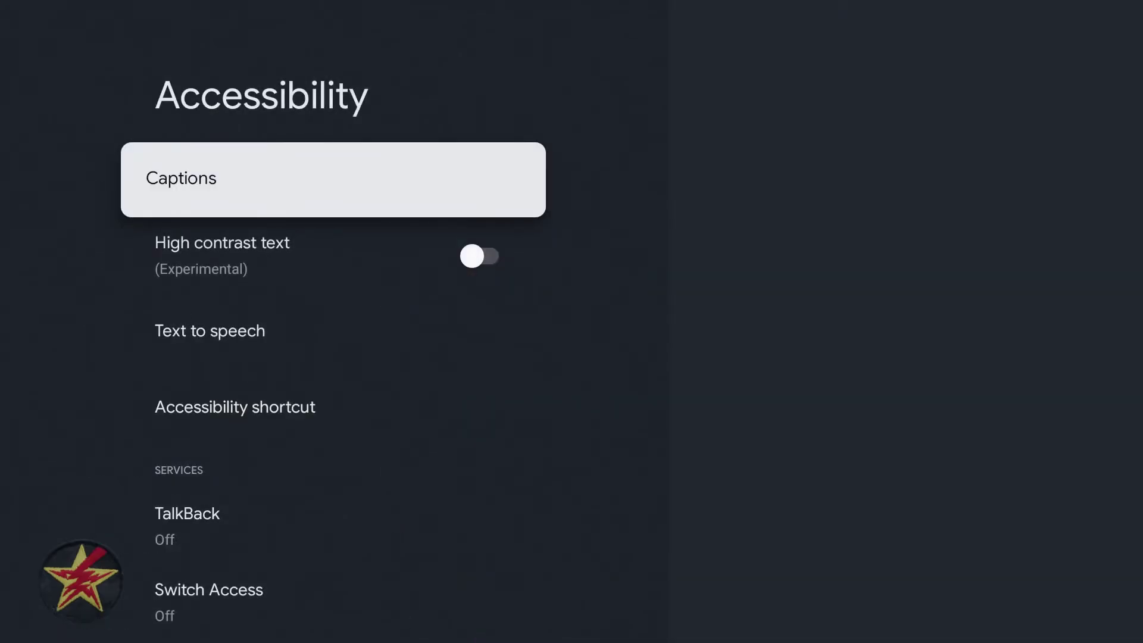
- Preview High contrast text, Text to speech, shortcut, TalkBack, Switch Access and Sling settings, then highlight About
key("Down")
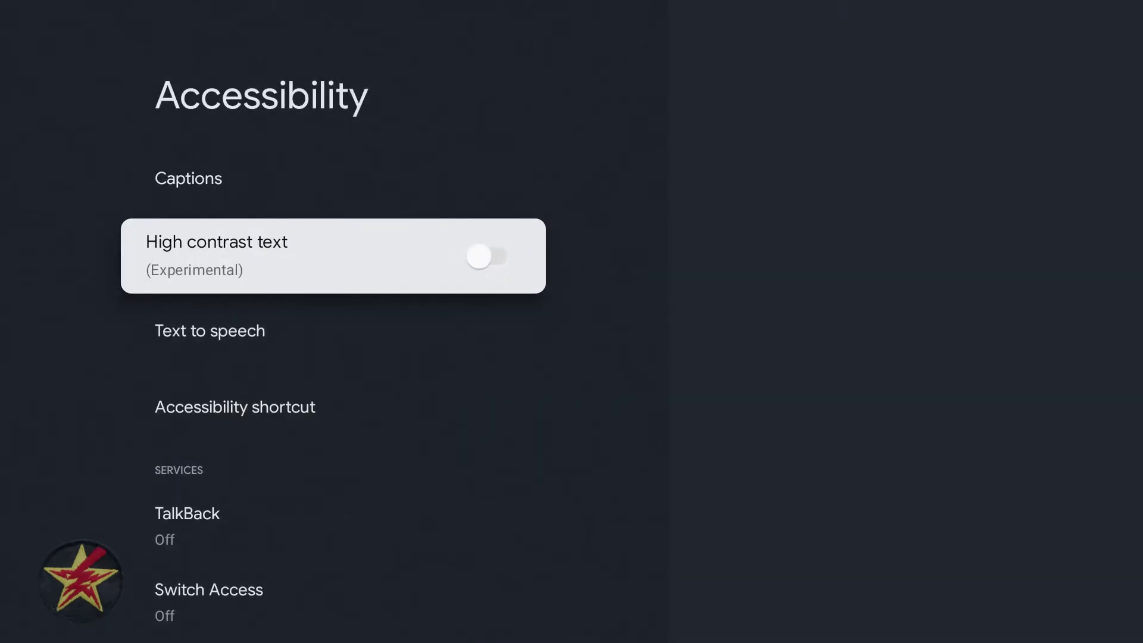
key("Down")
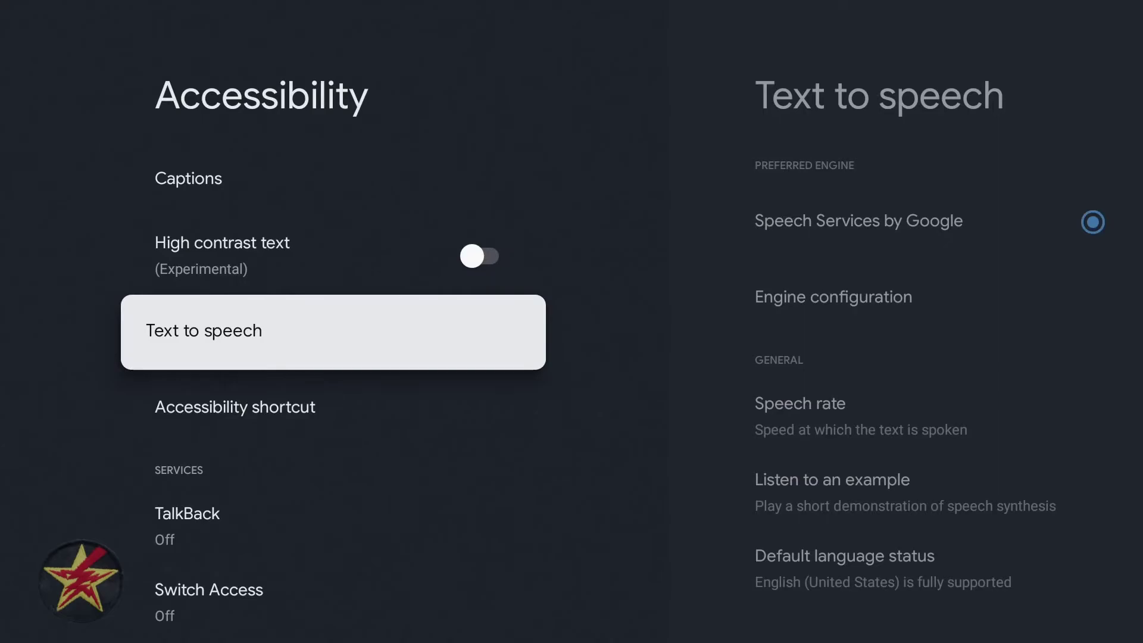
key("Down")
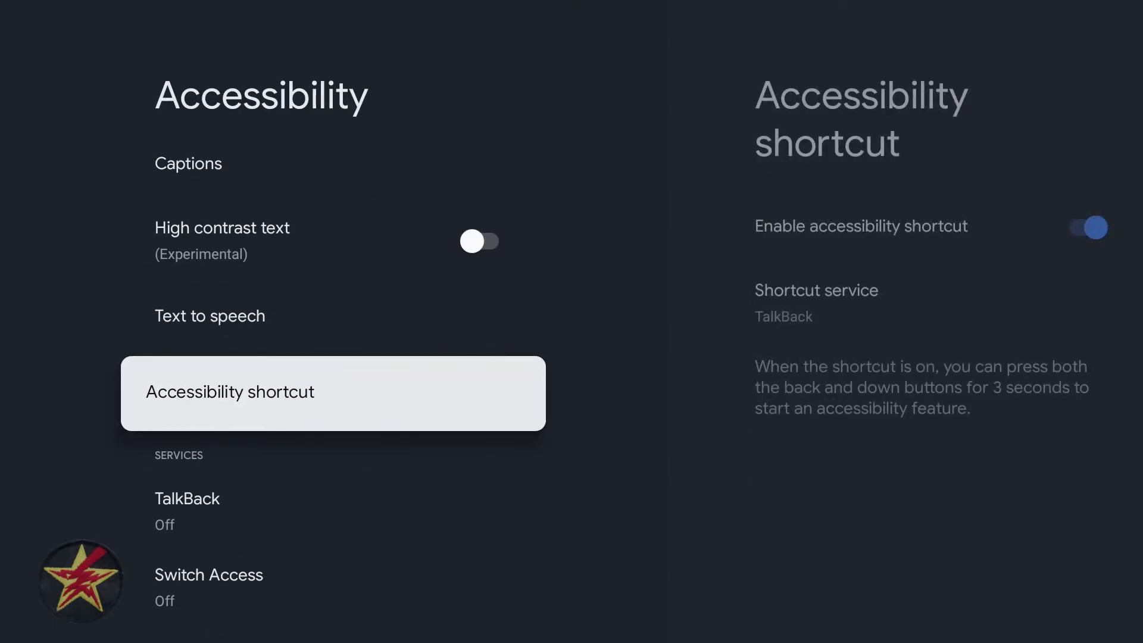
key("Down")
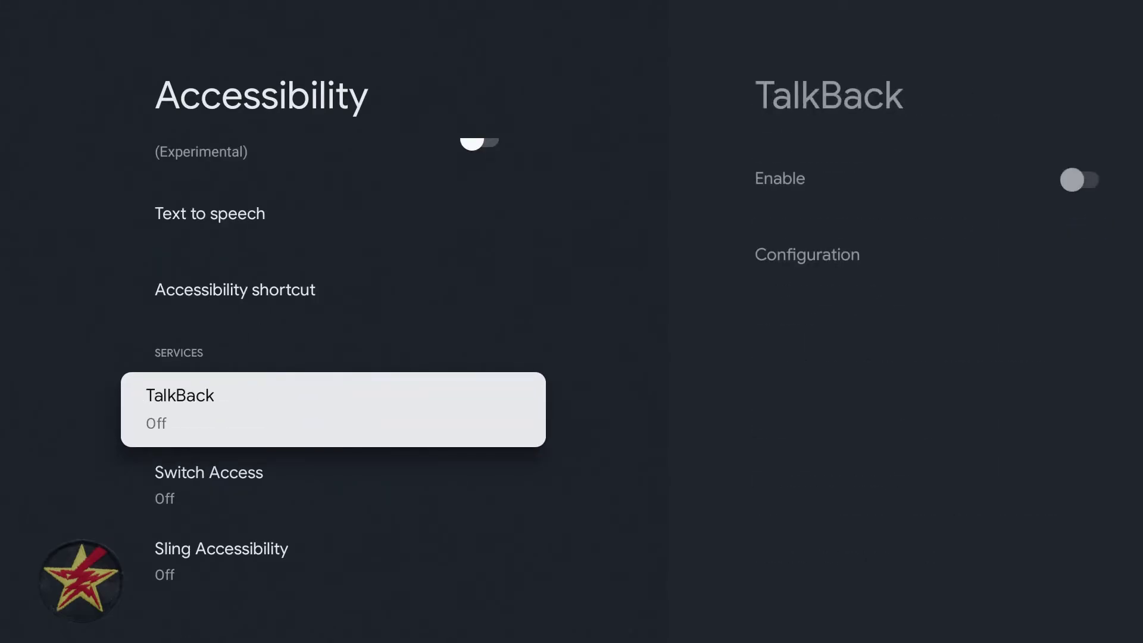
key("Down")
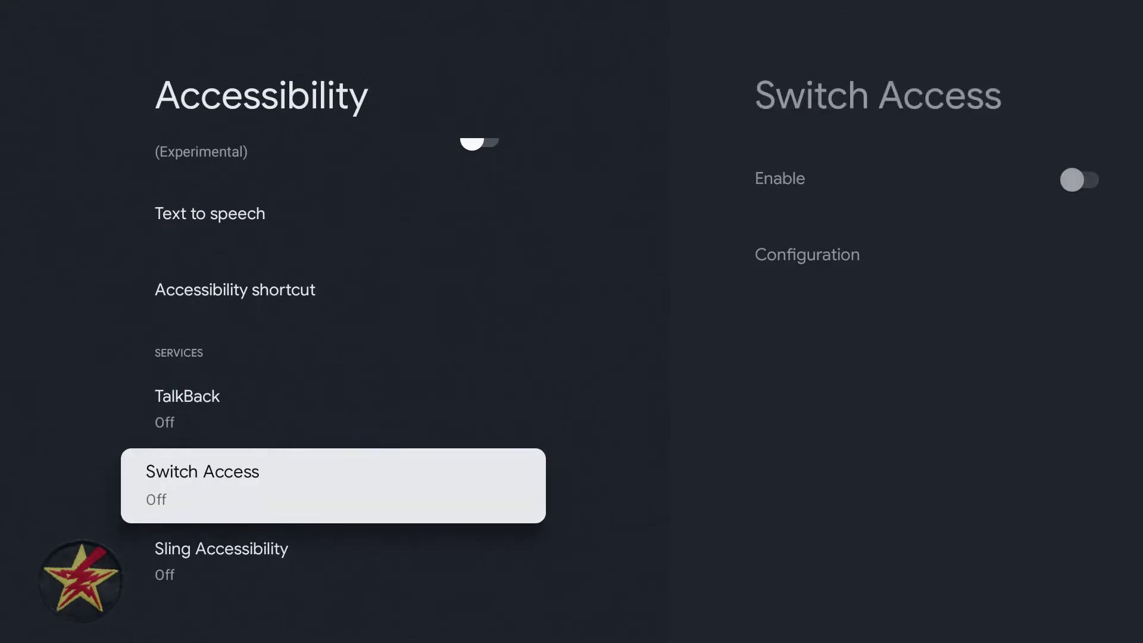
key("Down")
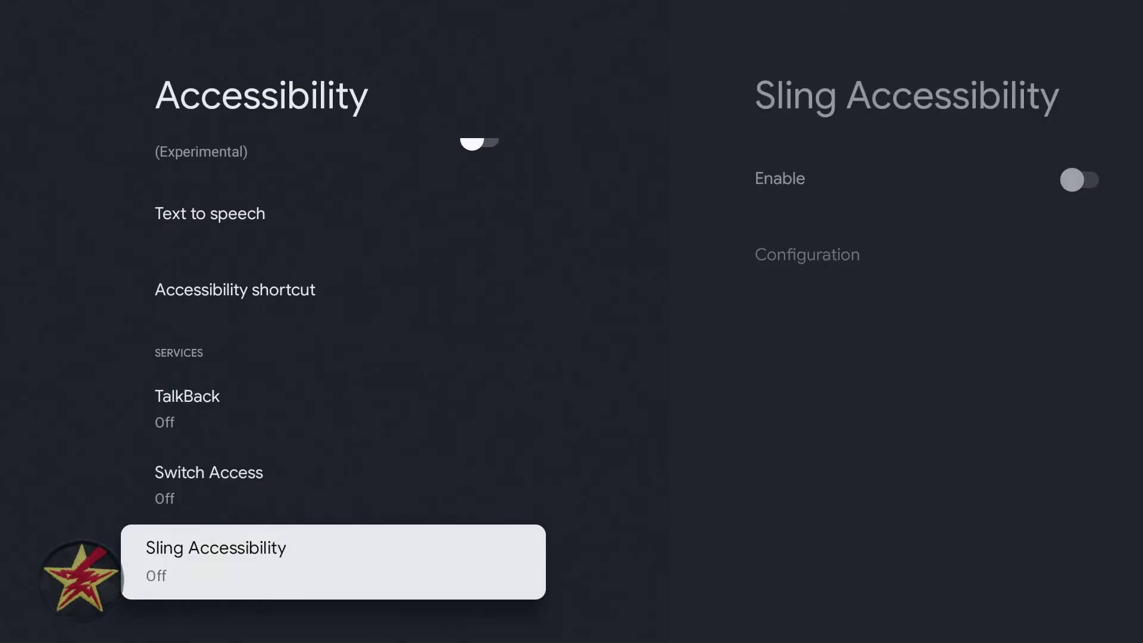
key("Escape")
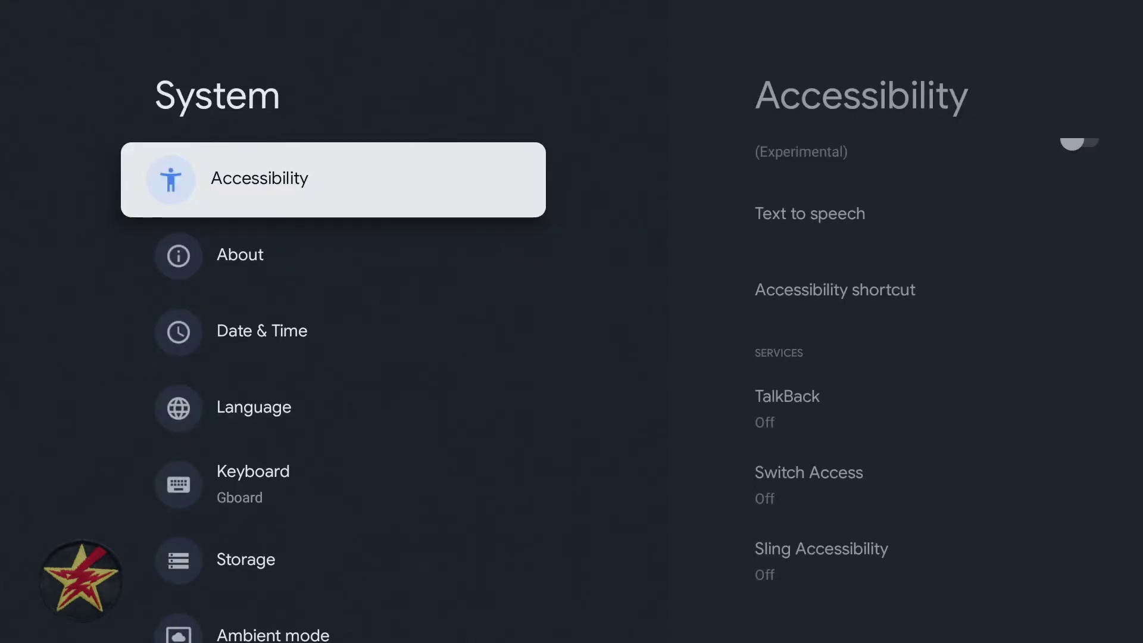
key("Down")
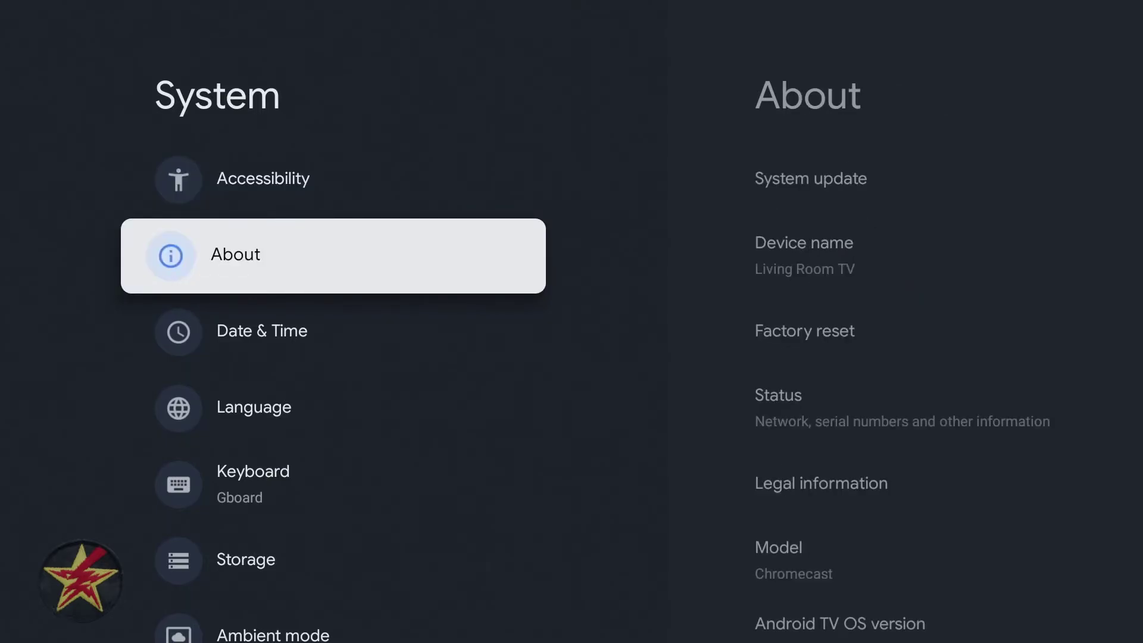
- Run a system update check from About, then browse device name, factory reset and legal entries
key("Return")
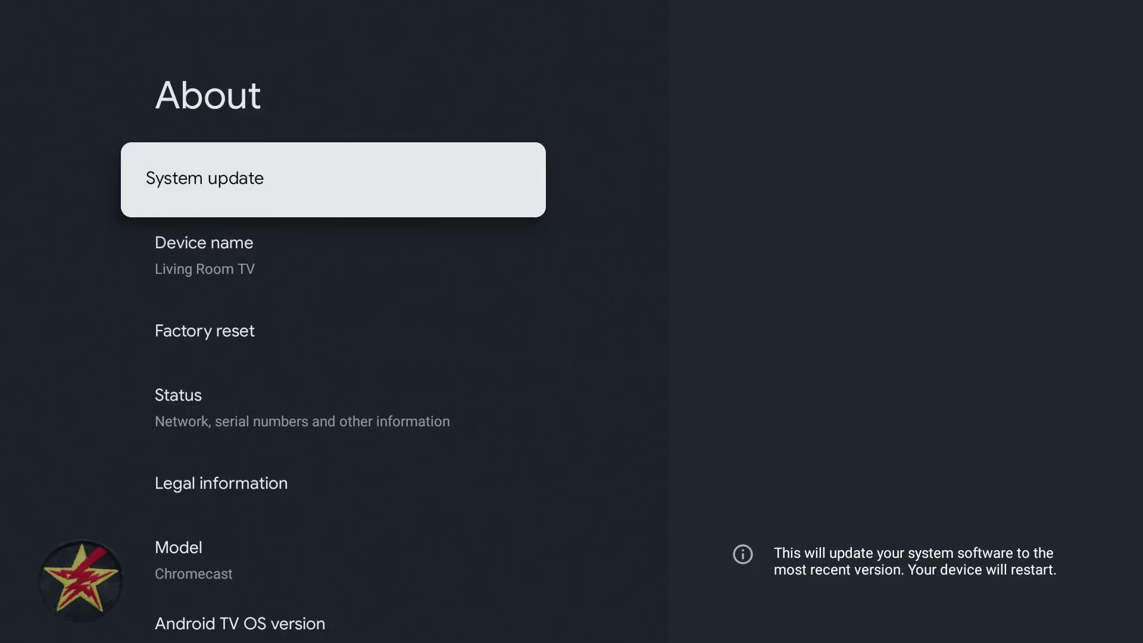
key("Return")
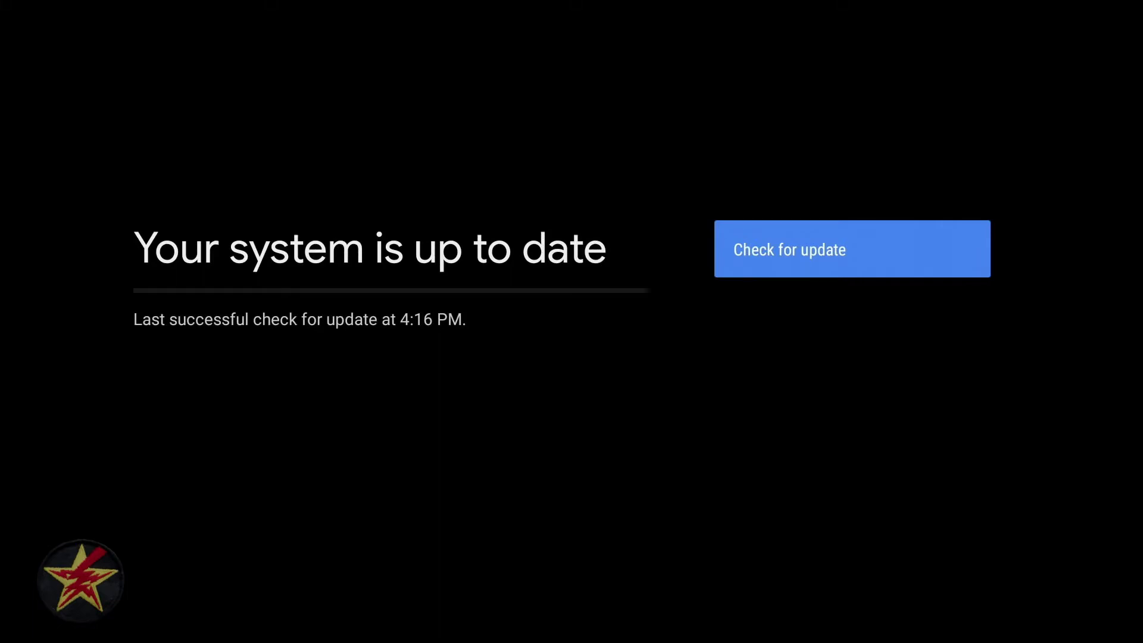
key("Escape")
key("Down")
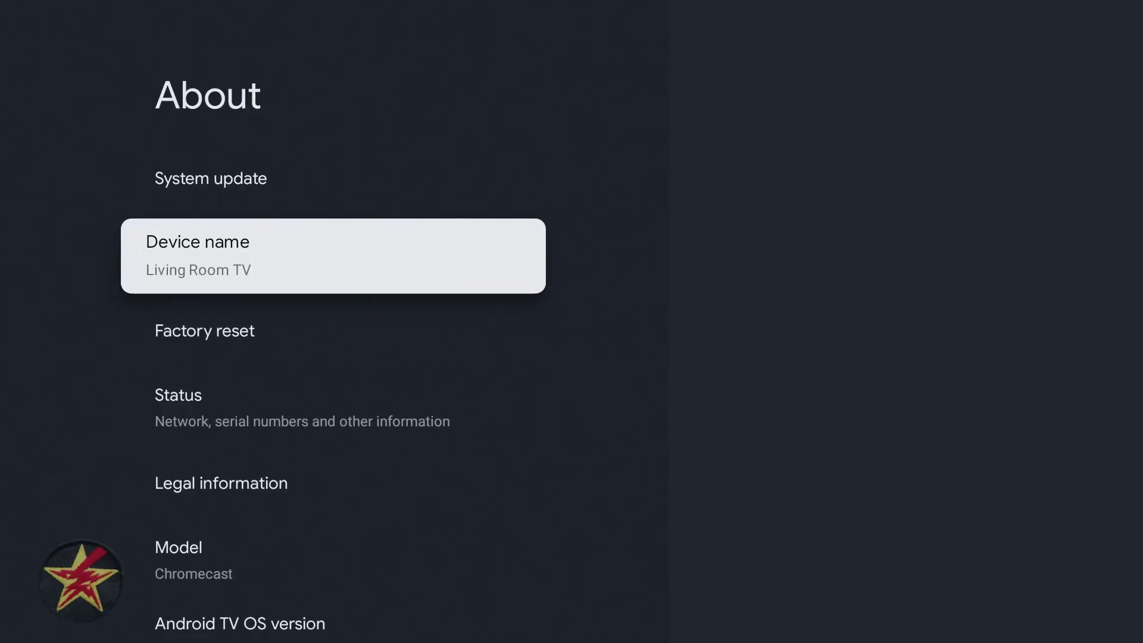
key("Down")
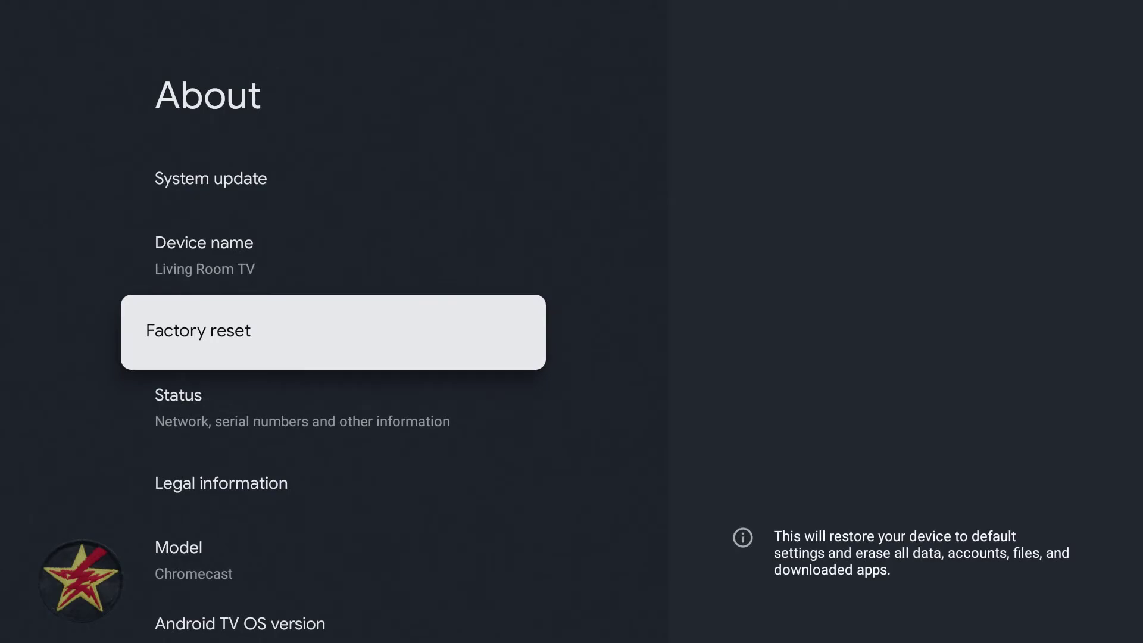
key("Down")
key("Down")
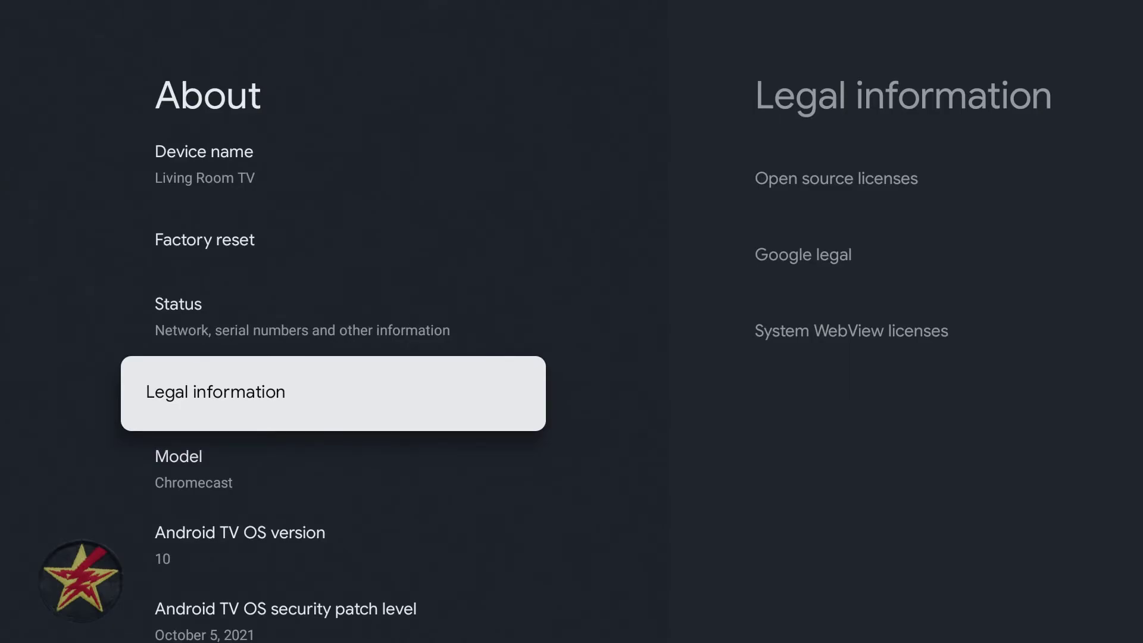
- Review the device model, Android TV OS version, security patch, kernel, build and Netflix ESN
key("Down")
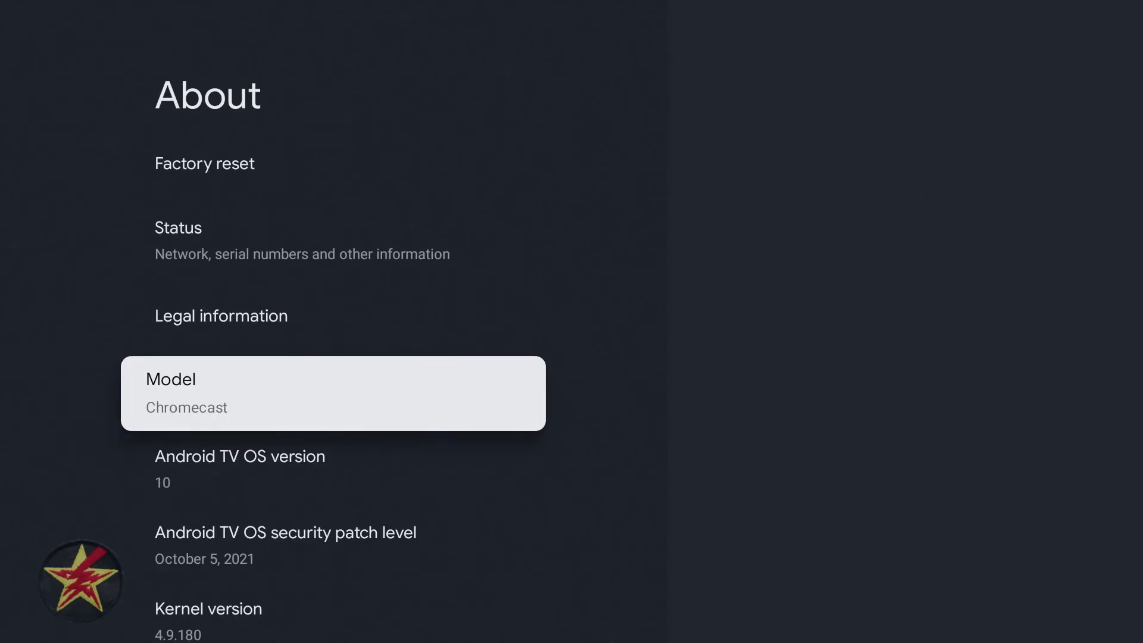
key("Down")
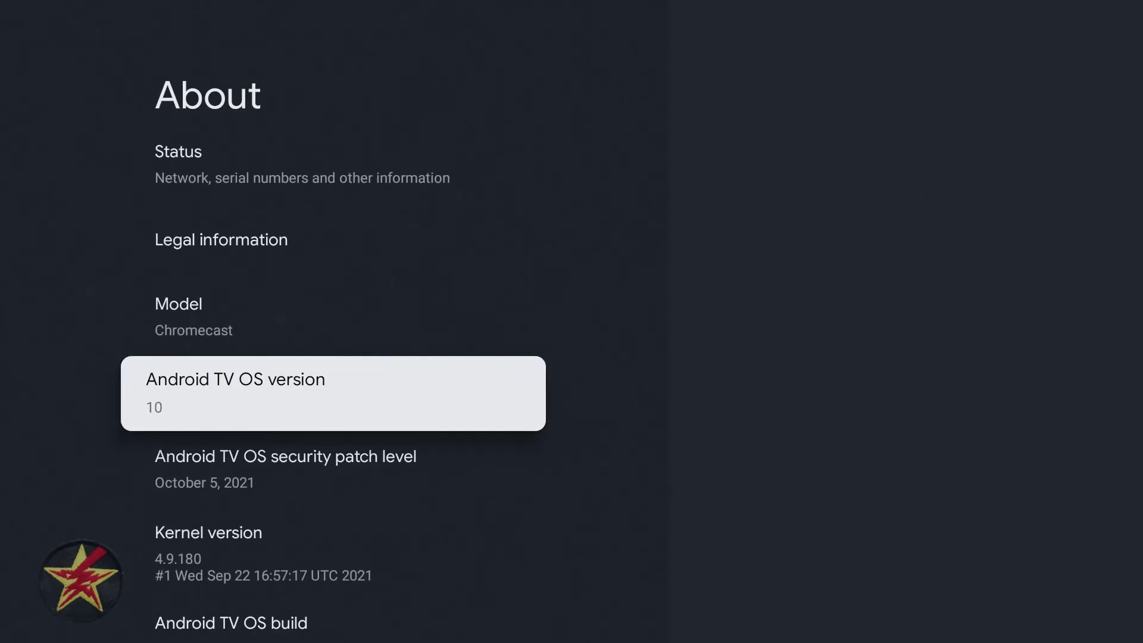
key("Down")
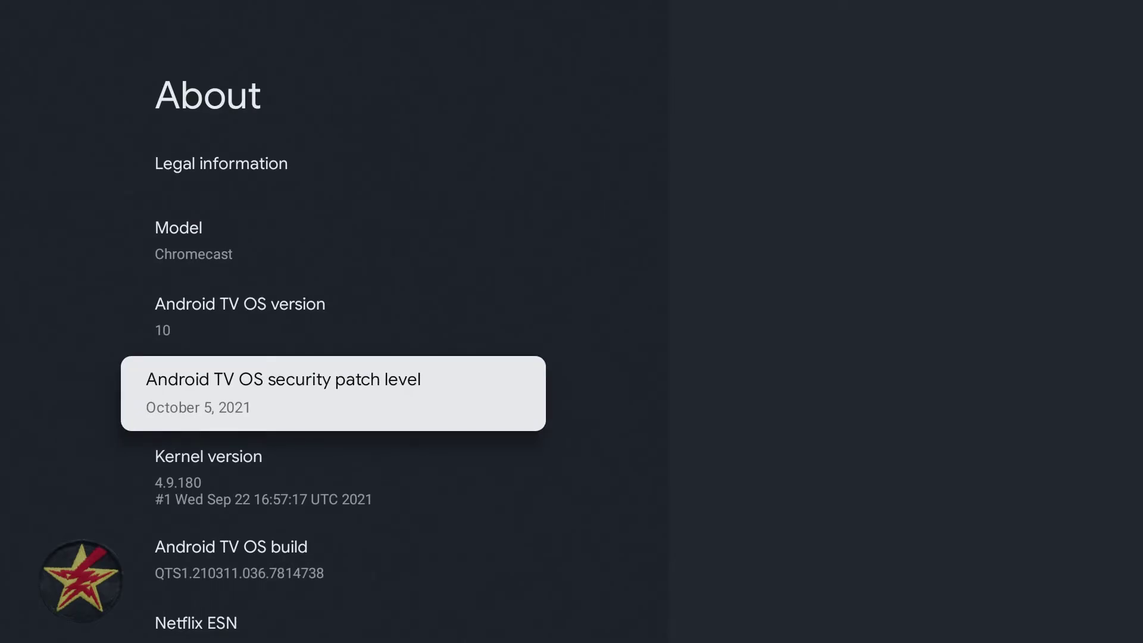
key("Down")
key("Down")
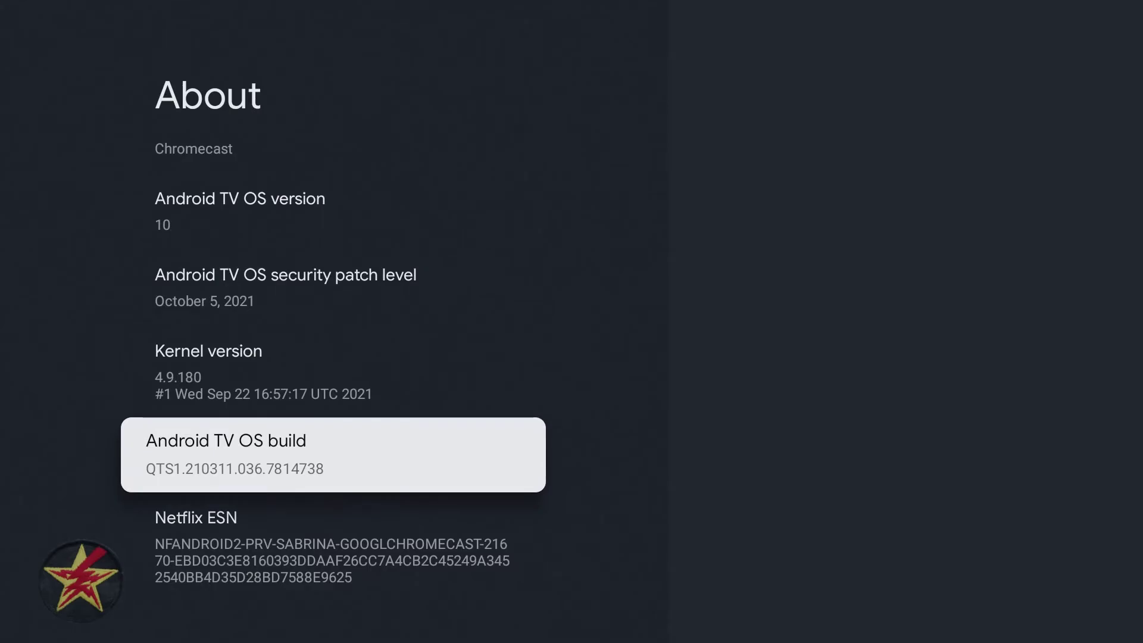
key("Down")
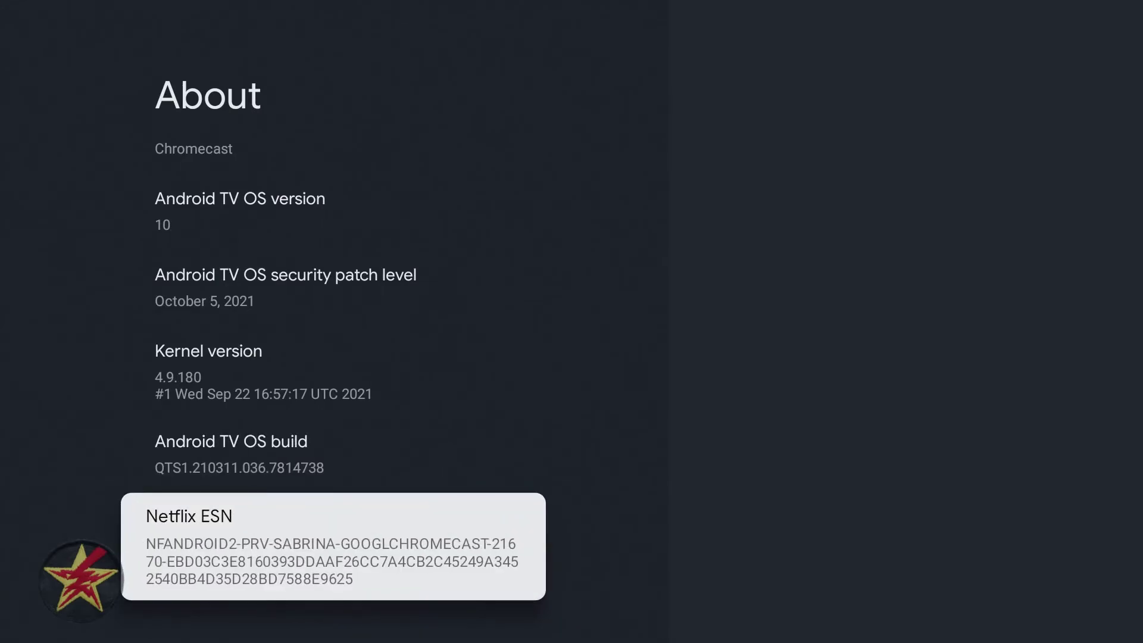
key("Escape")
key("Down")
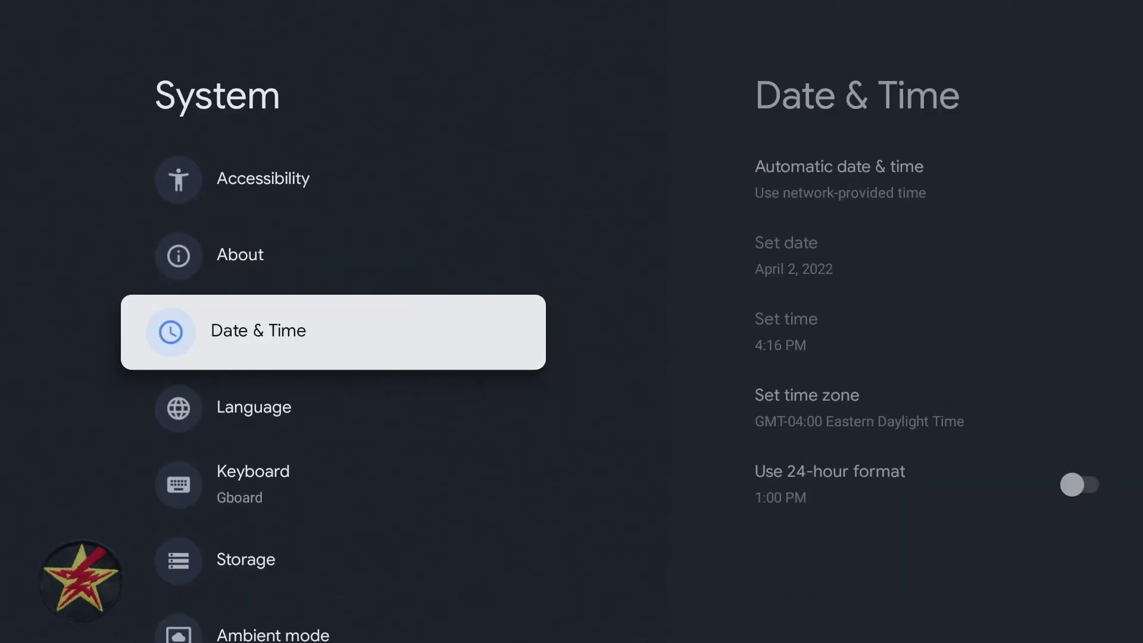
key("Return")
key("Down")
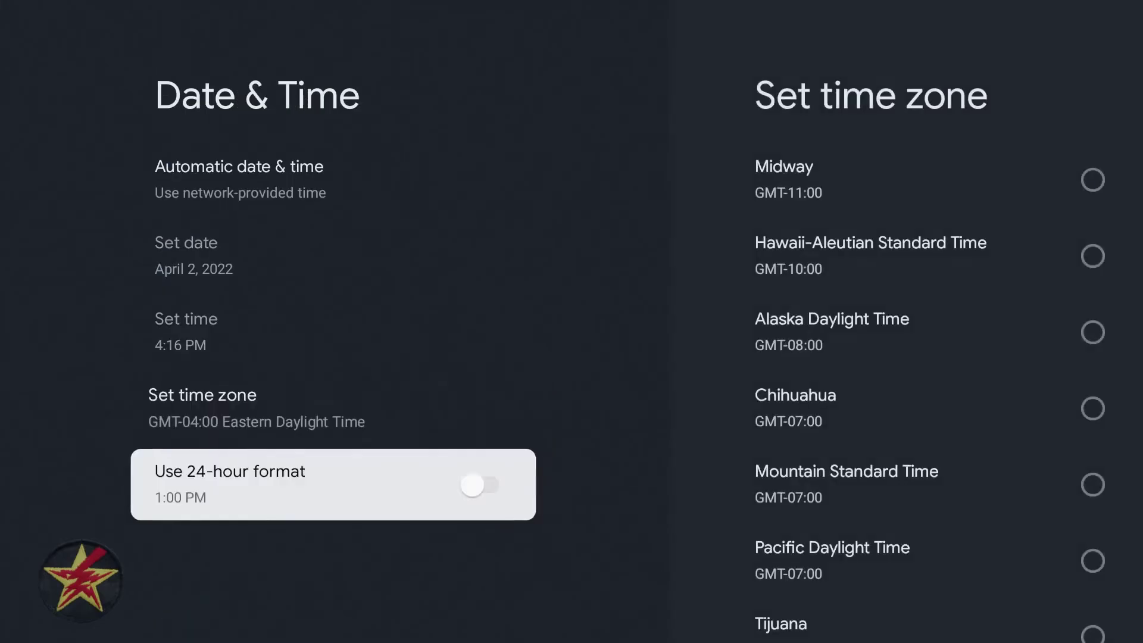
key("Escape")
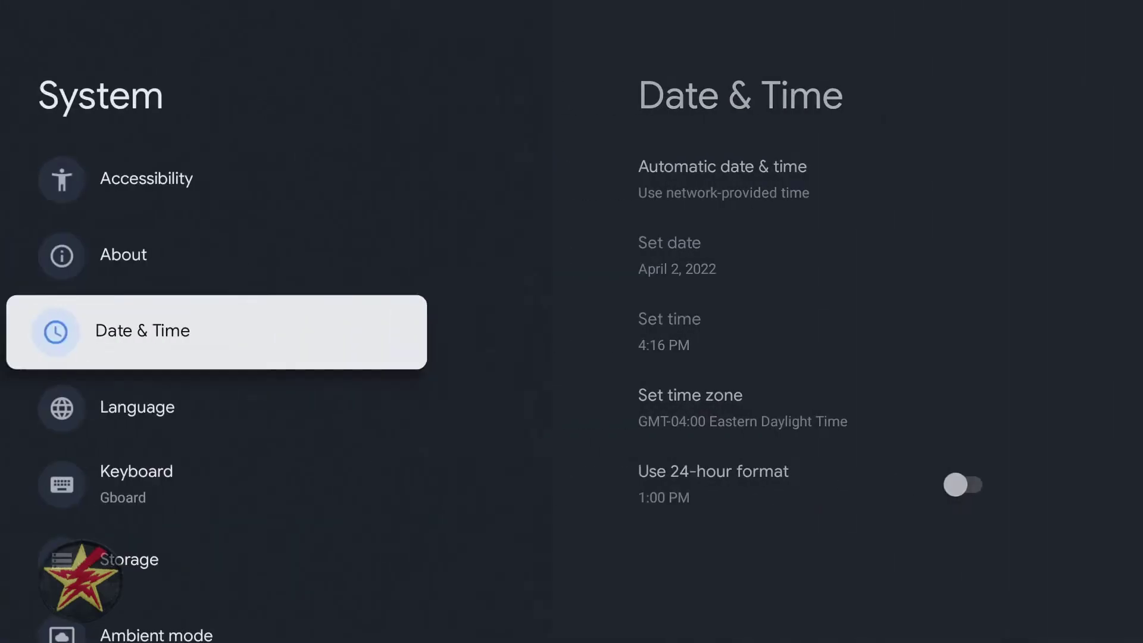
key("Down")
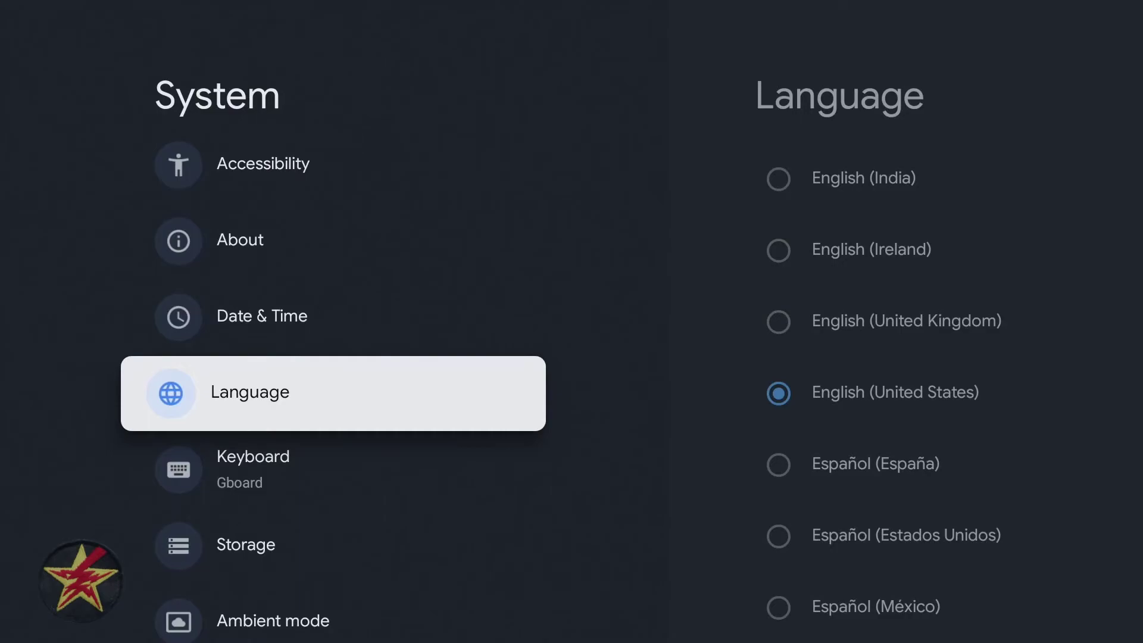
key("Down")
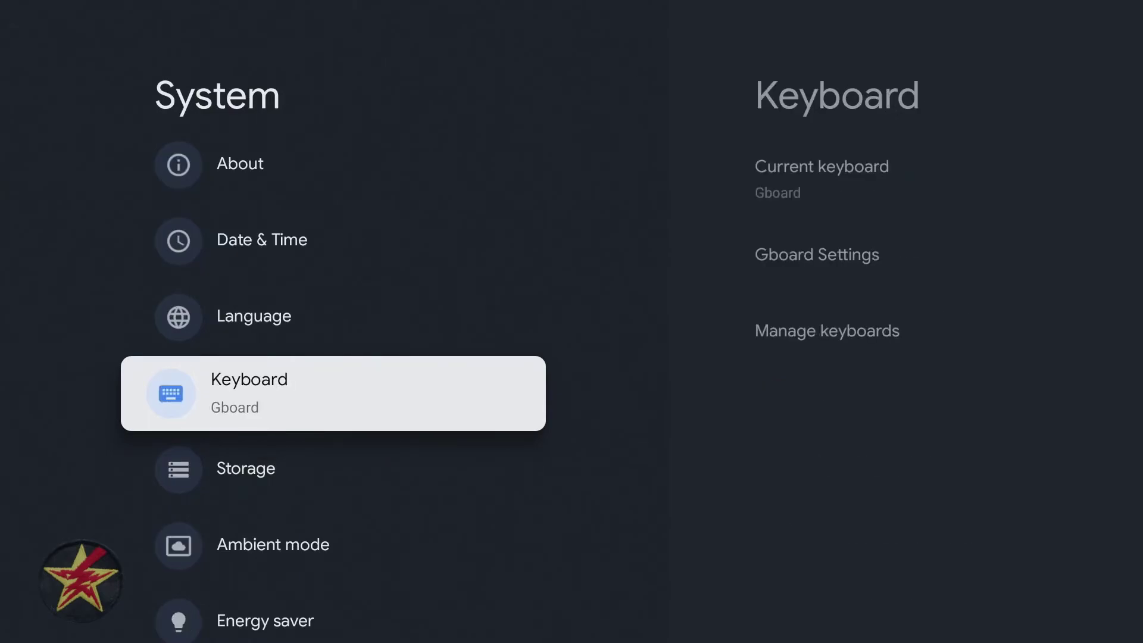
key("Return")
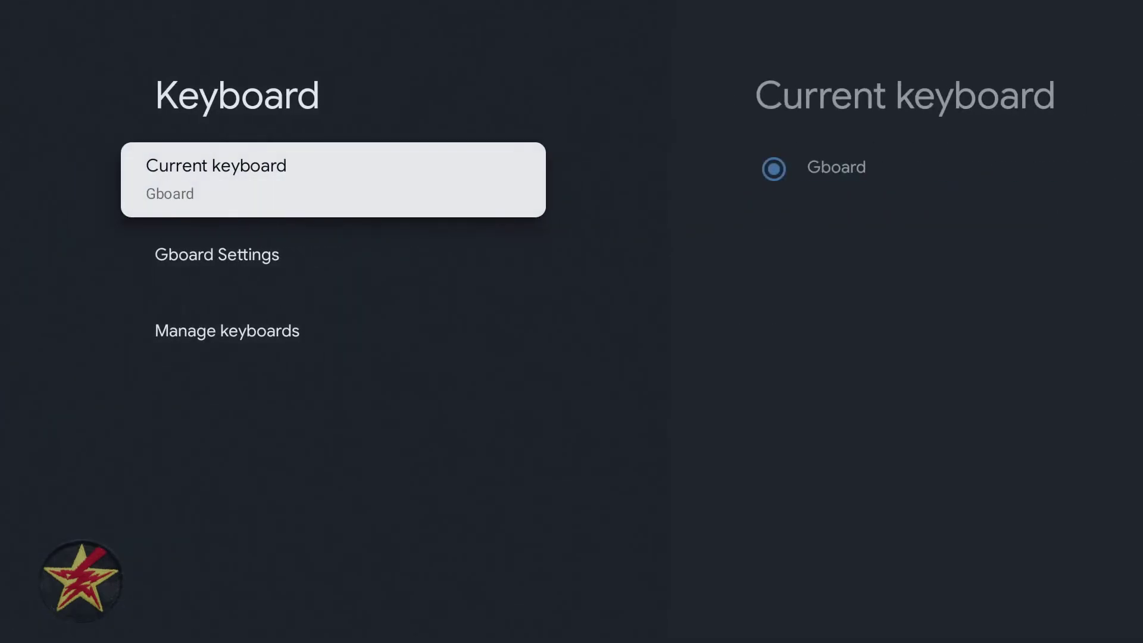
key("Down")
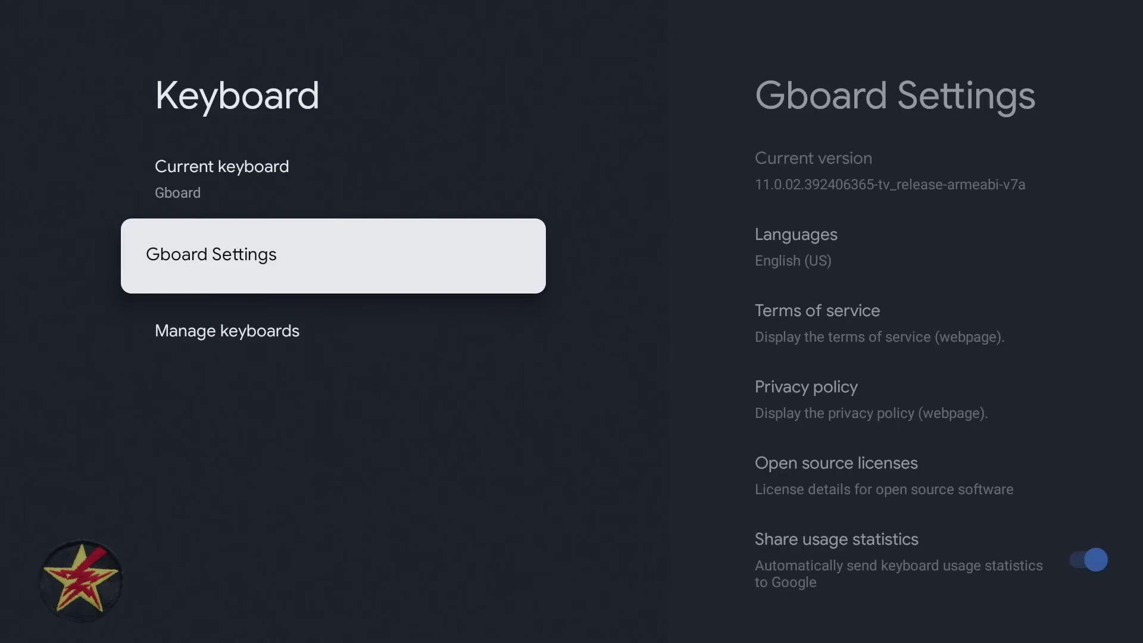
key("Down")
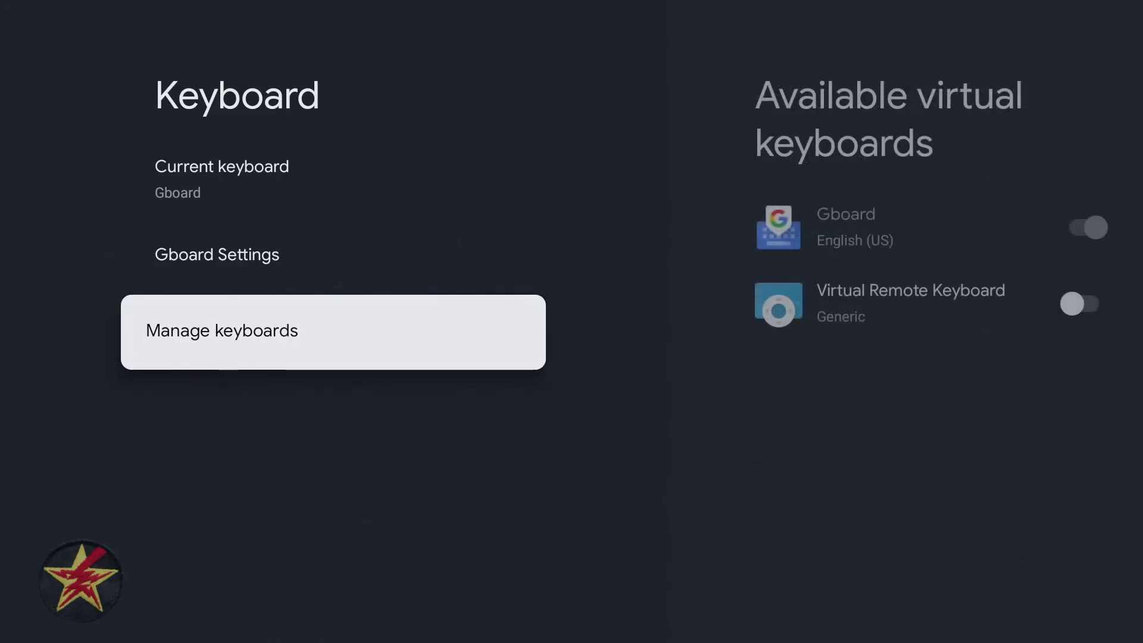
key("Escape")
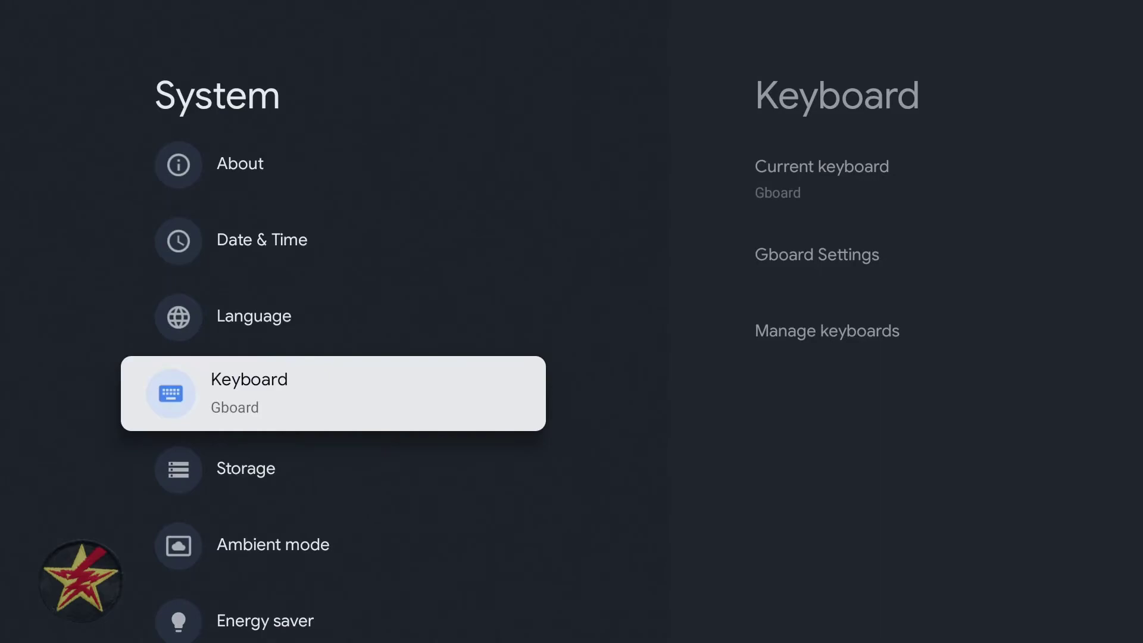
key("Down")
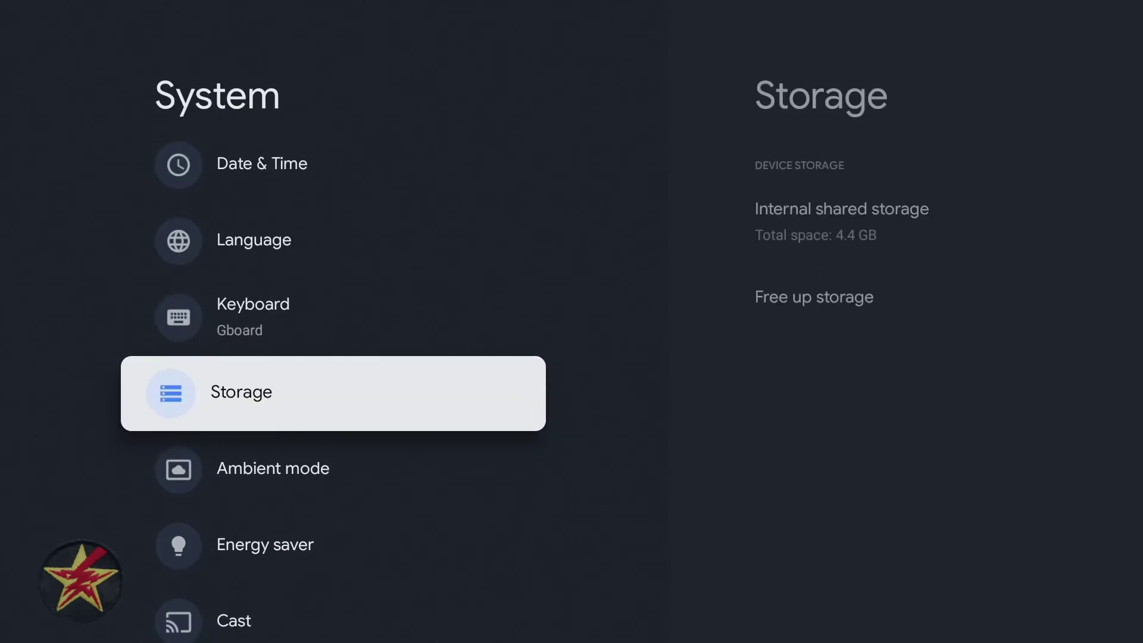
- View the internal shared storage breakdown and Free up storage options, then highlight Ambient mode
key("Return")
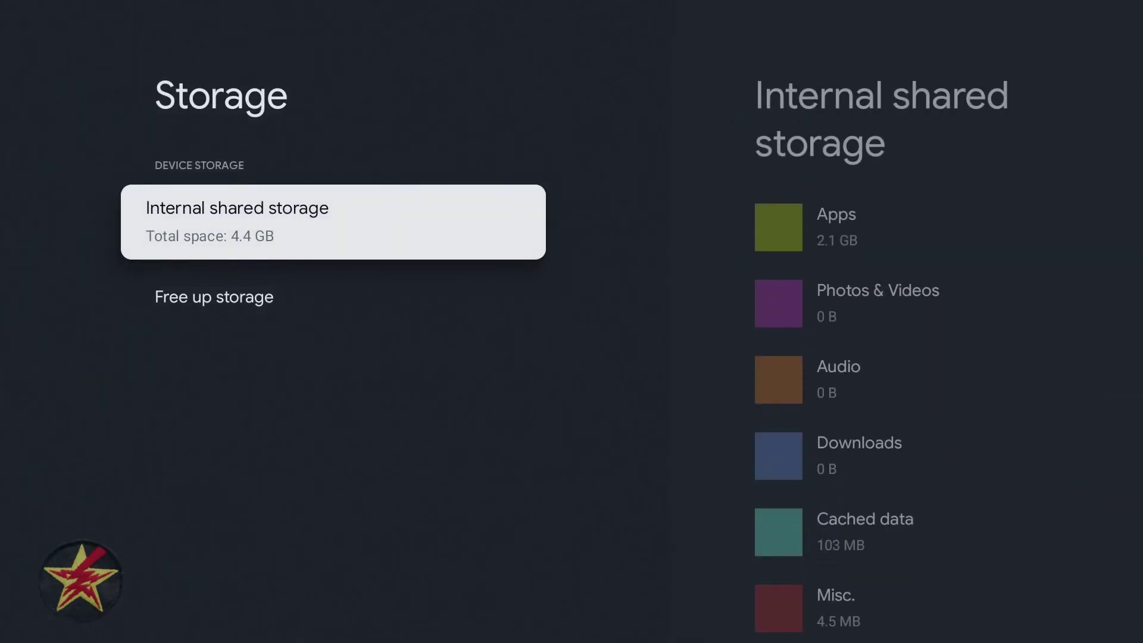
key("Down")
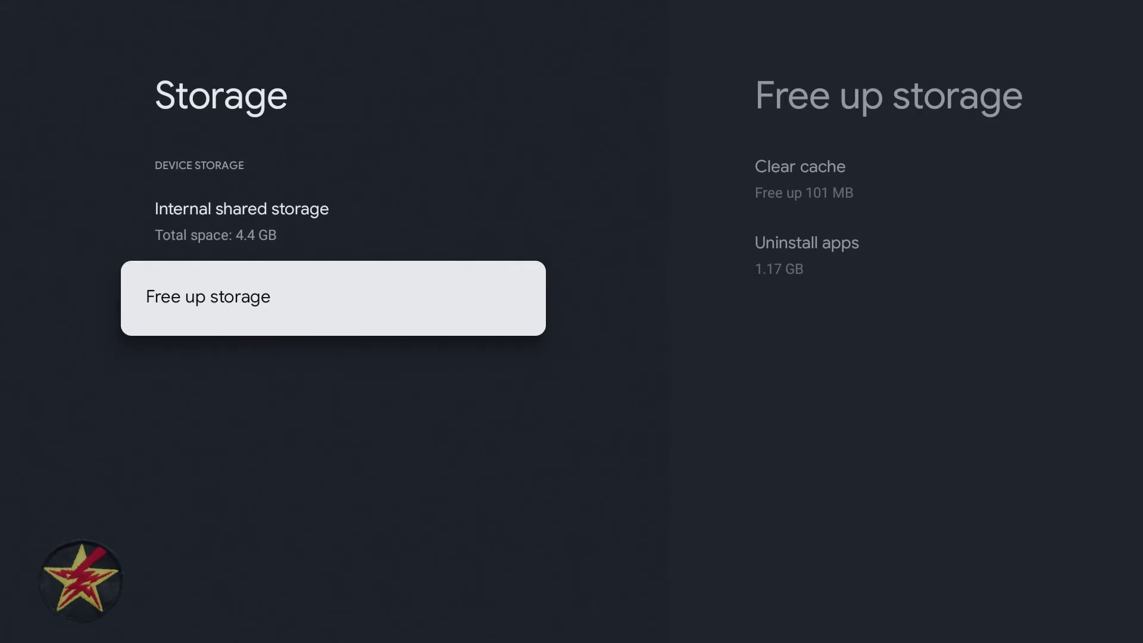
key("Escape")
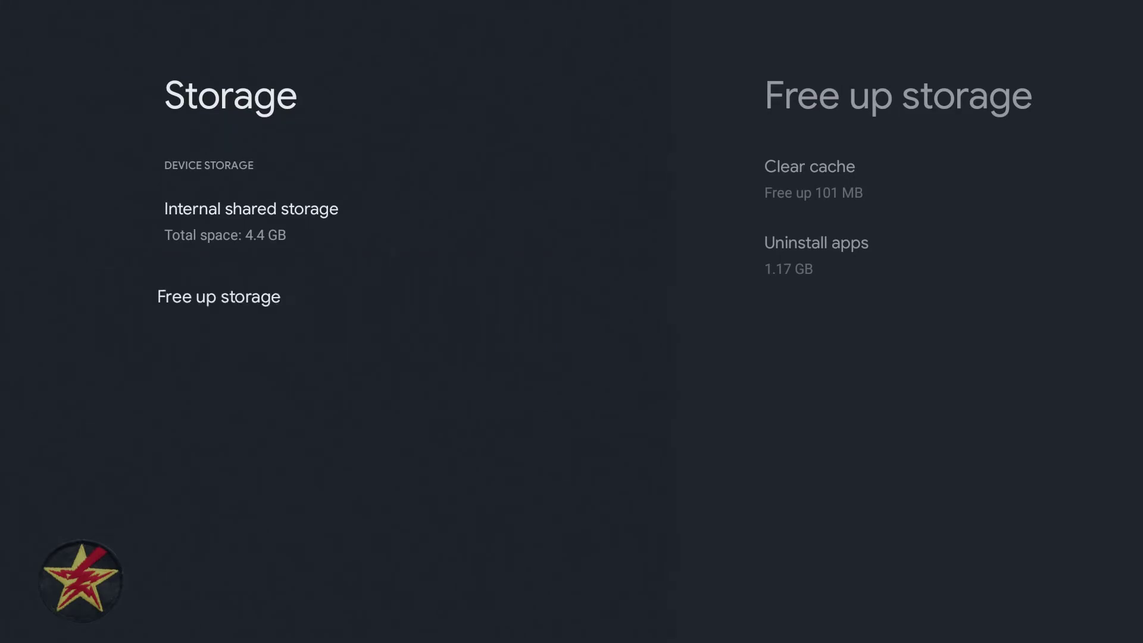
key("Down")
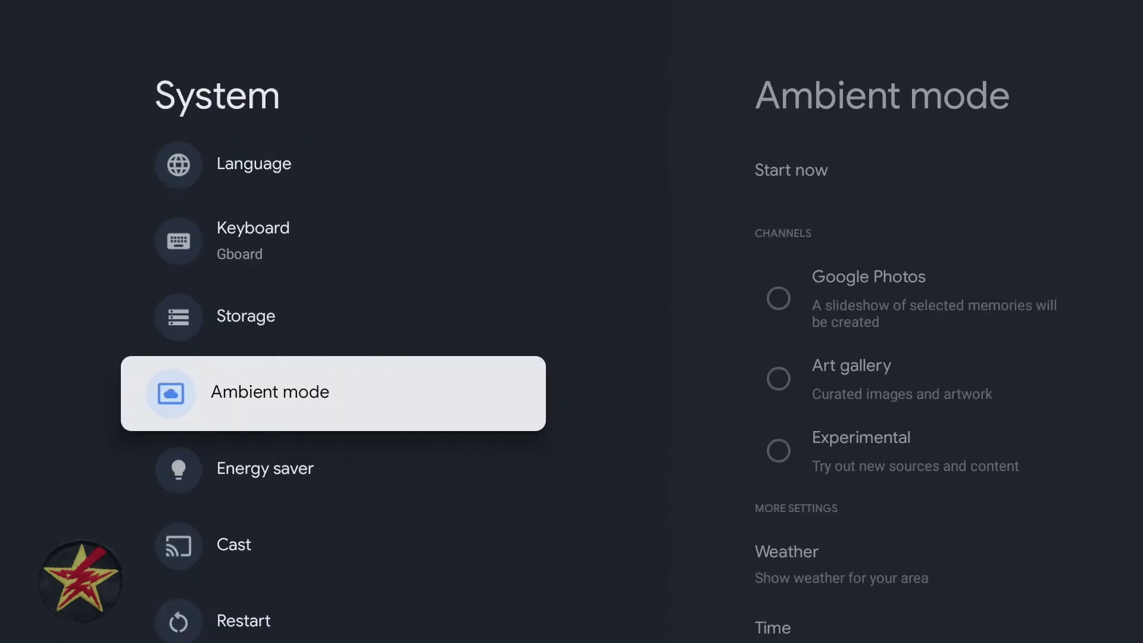
- Browse Ambient mode's Google Photos, Art gallery, Experimental, Weather and Time options
key("Return")
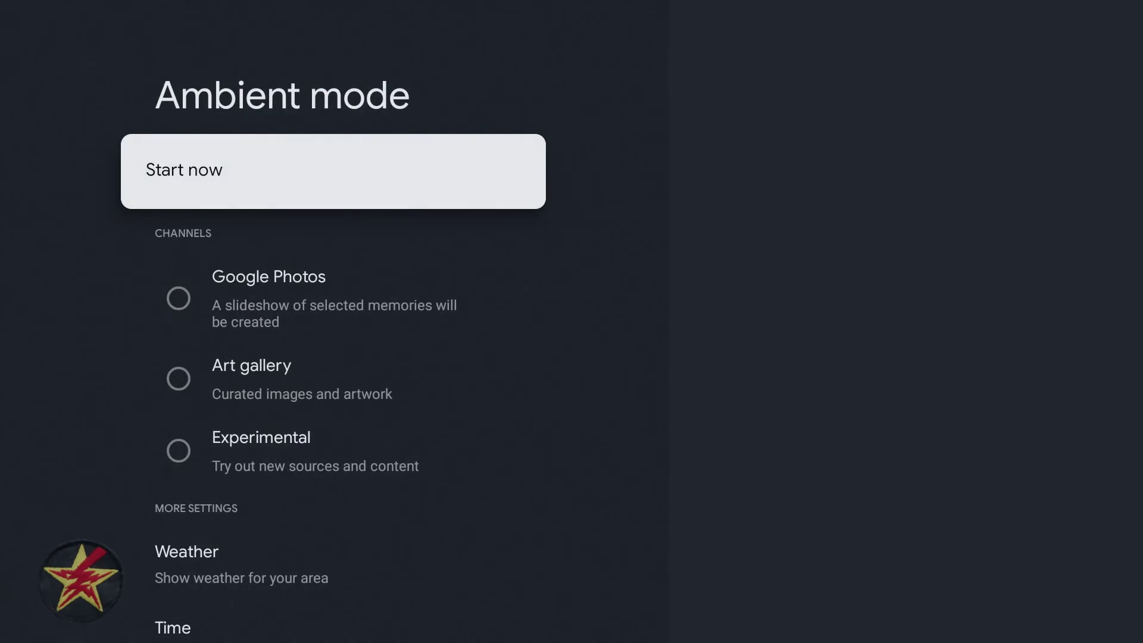
key("Down")
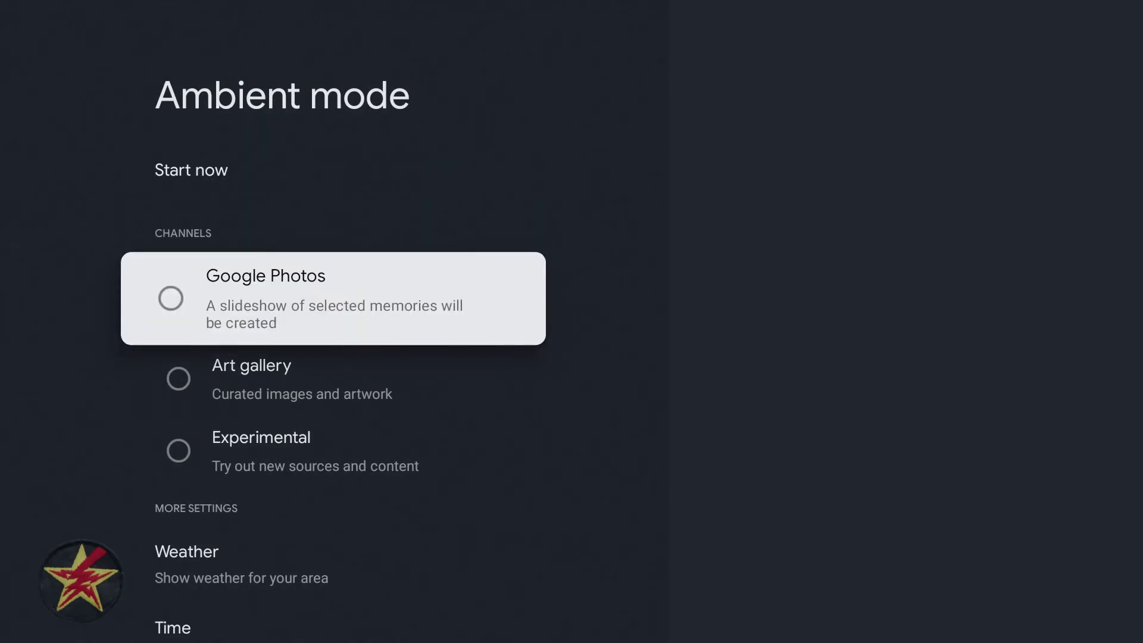
key("Down")
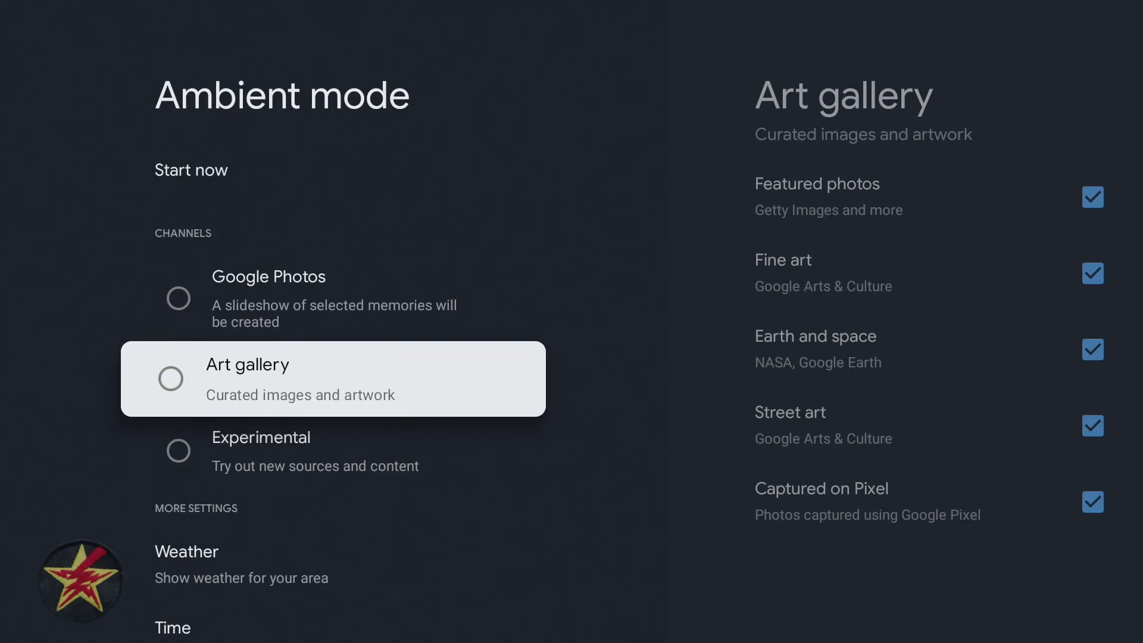
key("Down")
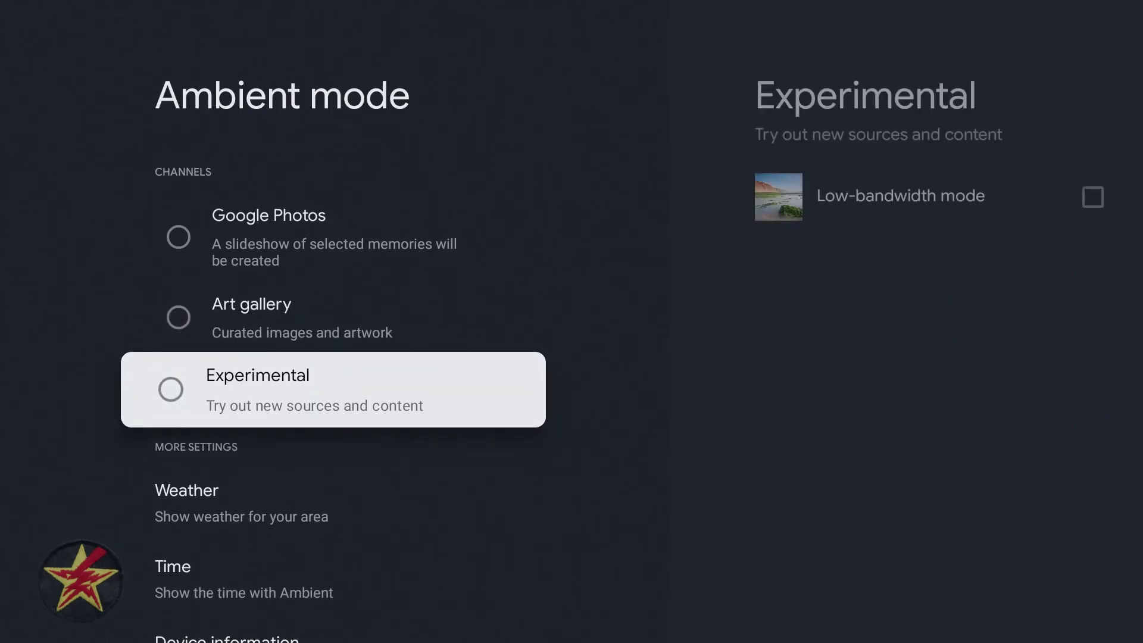
key("Down")
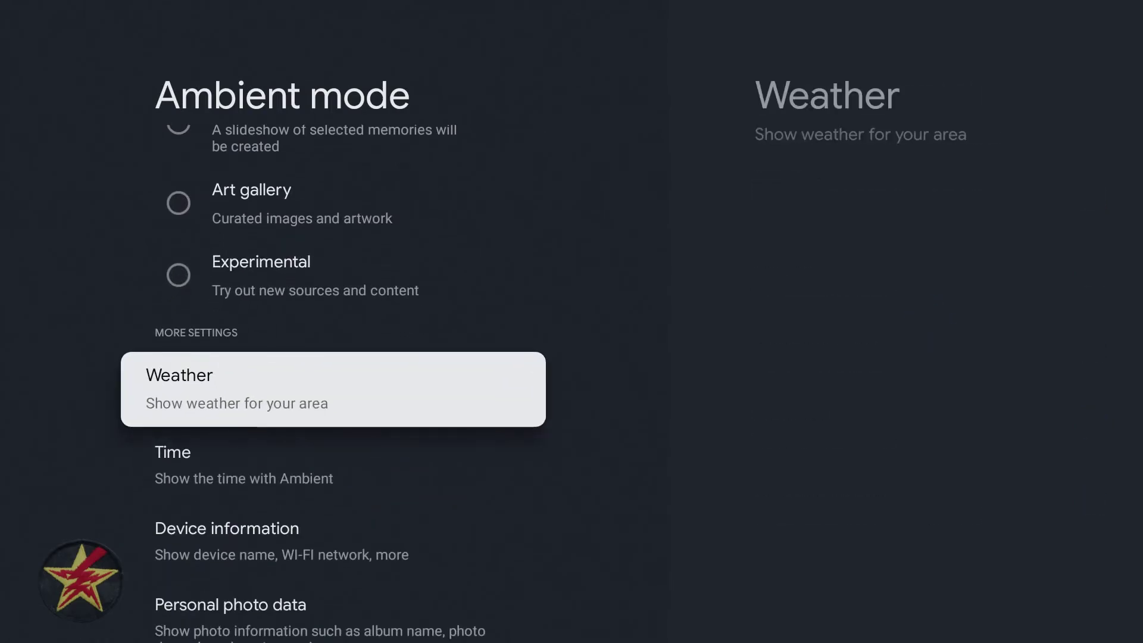
key("Down")
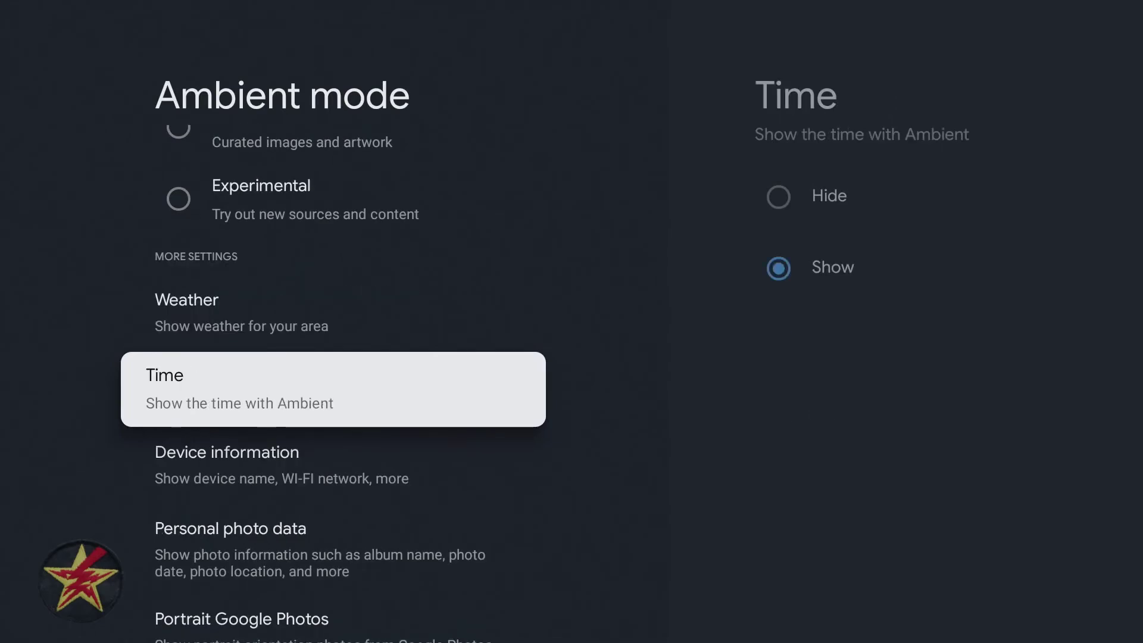
key("Down")
key("Down")
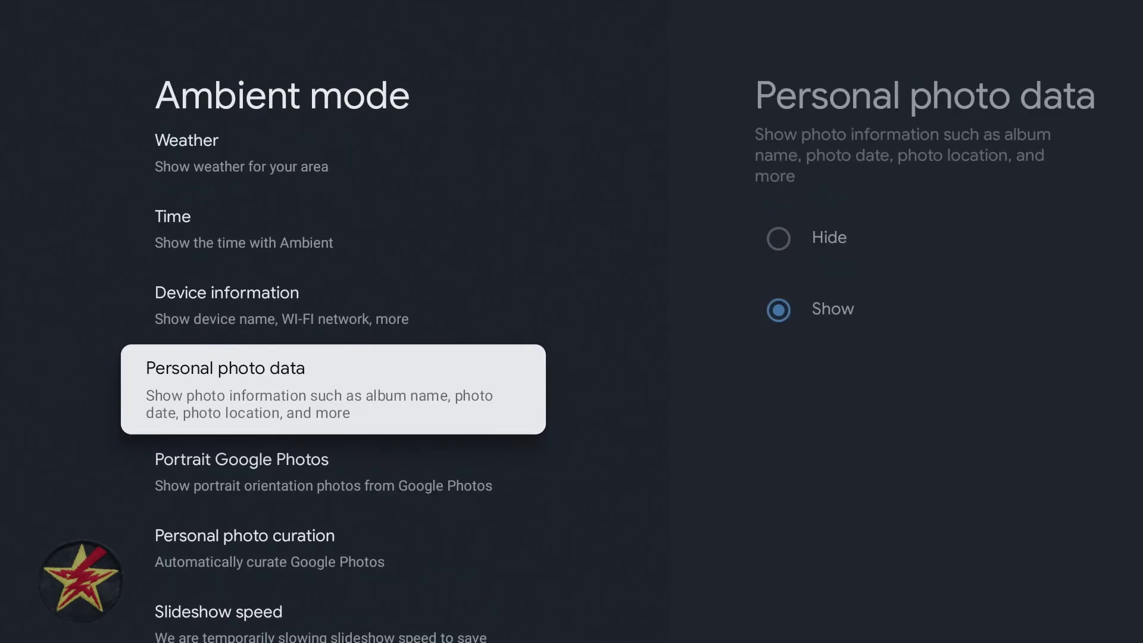
- Set Personal photo data to Hide, review the portrait, curation and slideshow speed options, then return to System
key("Return")
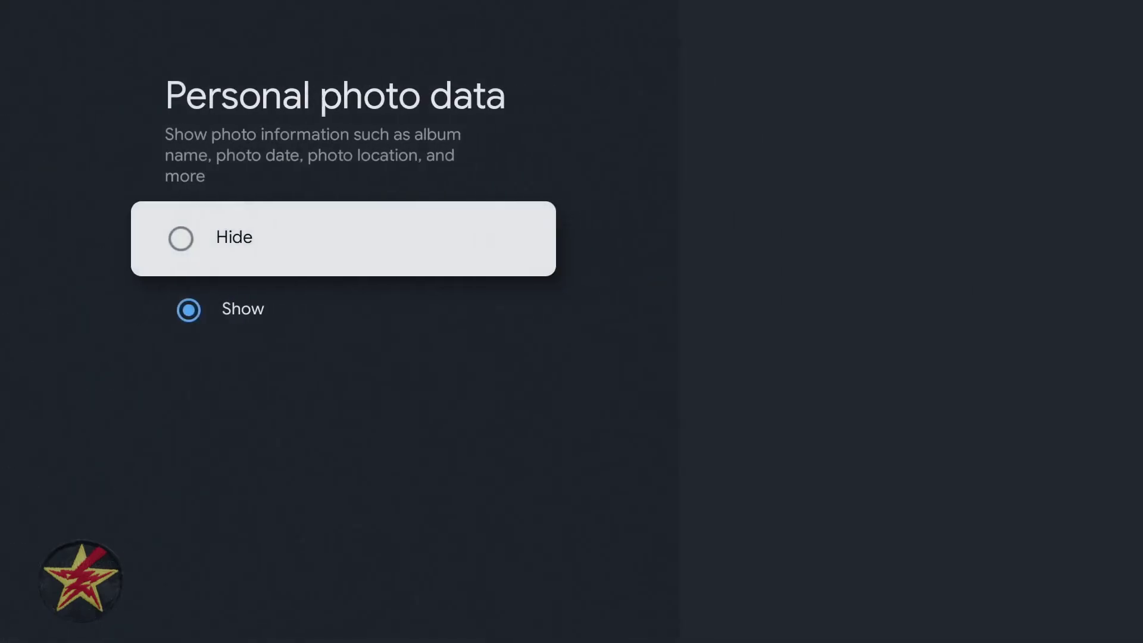
key("Return")
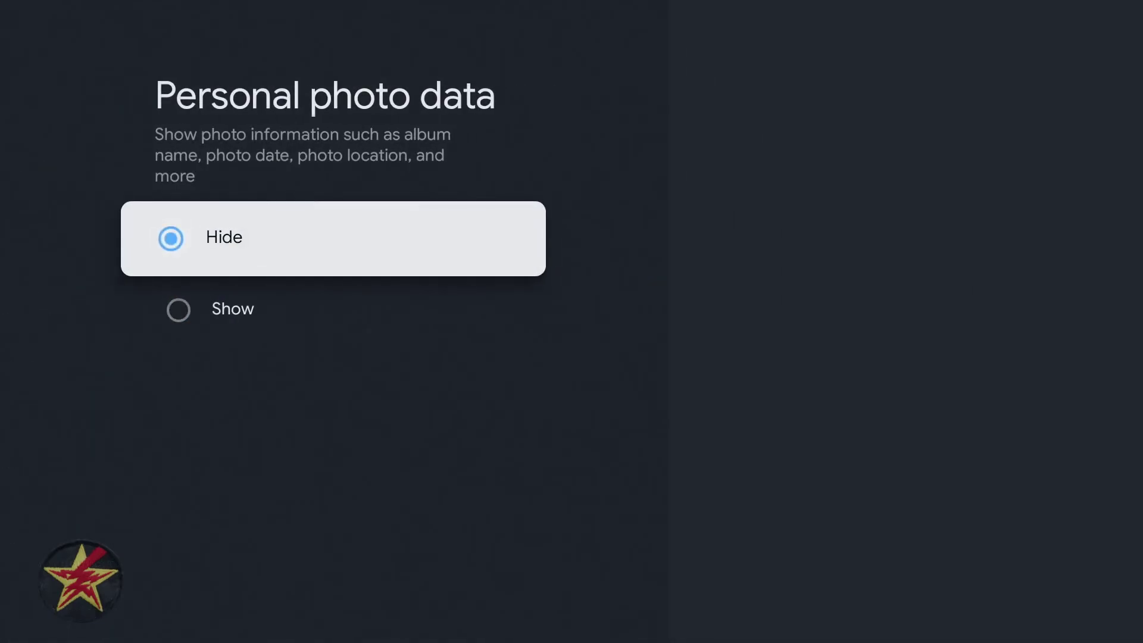
key("Escape")
key("Down")
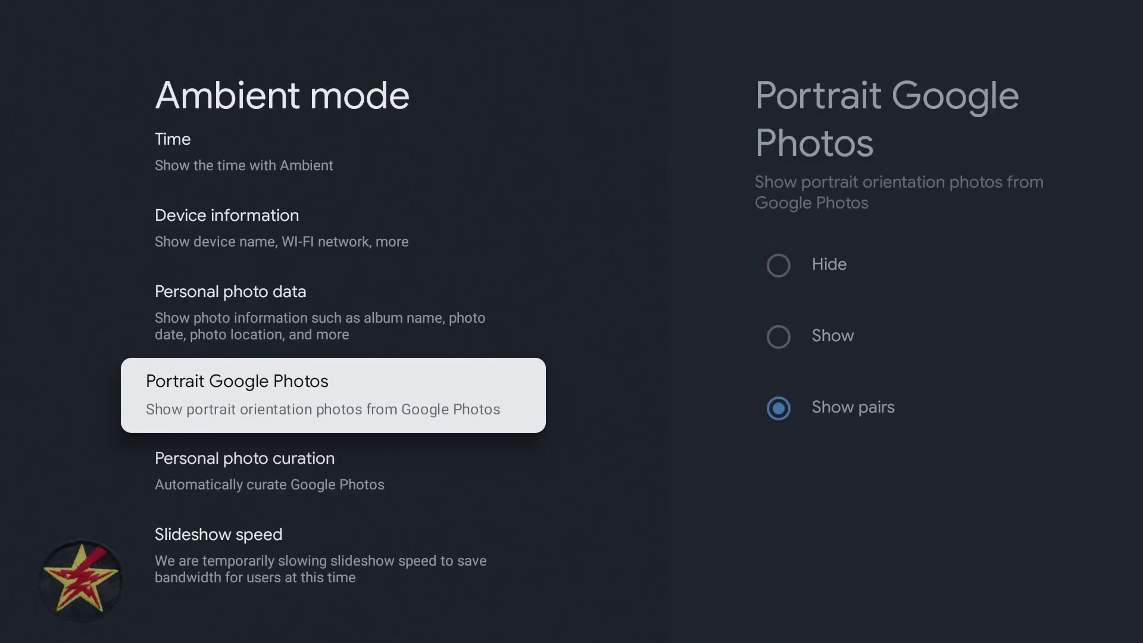
key("Down")
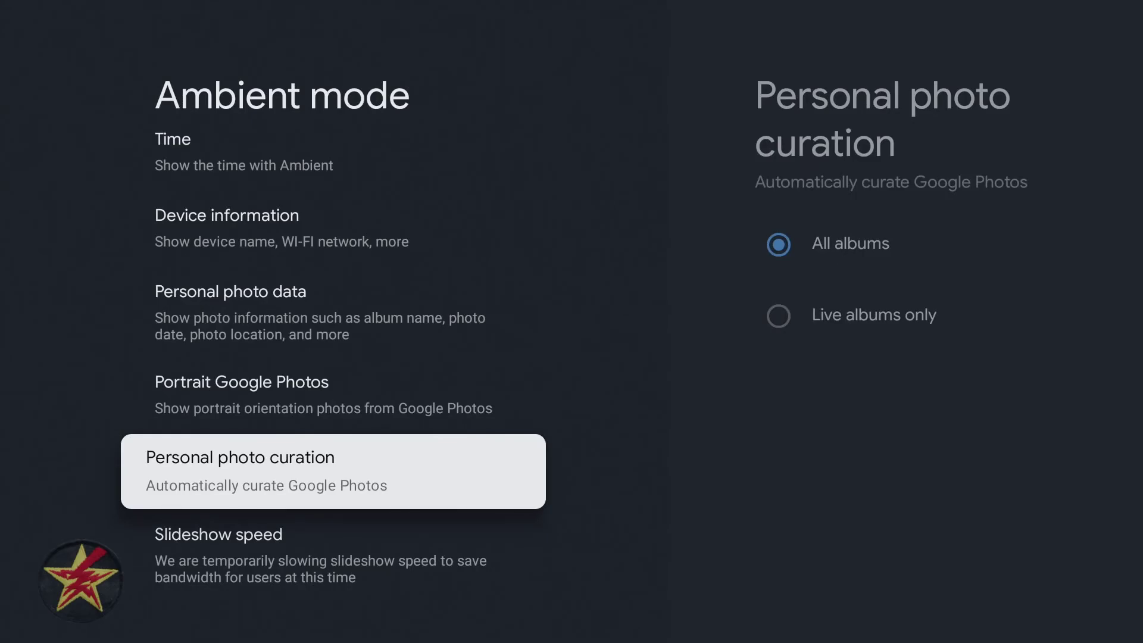
key("Down")
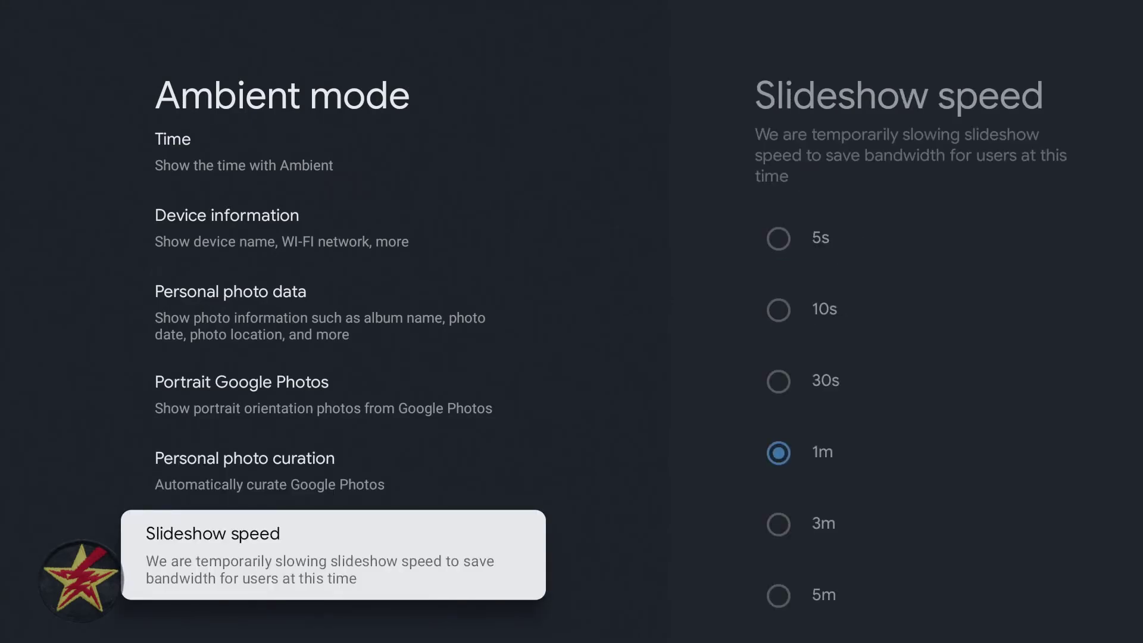
key("Escape")
key("Down")
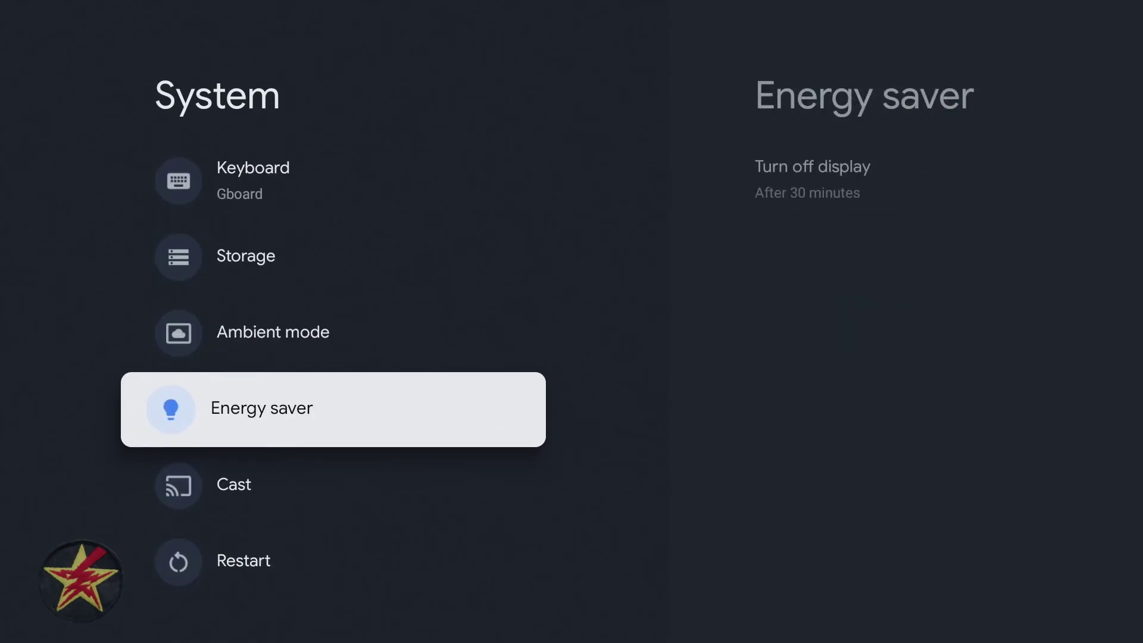
key("Return")
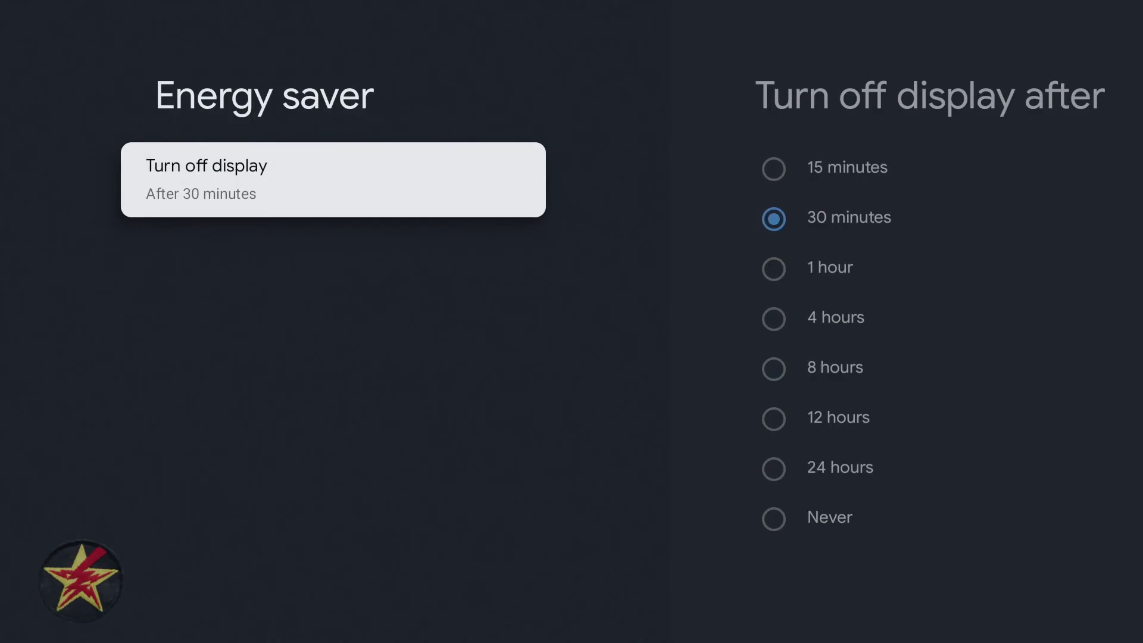
key("Escape")
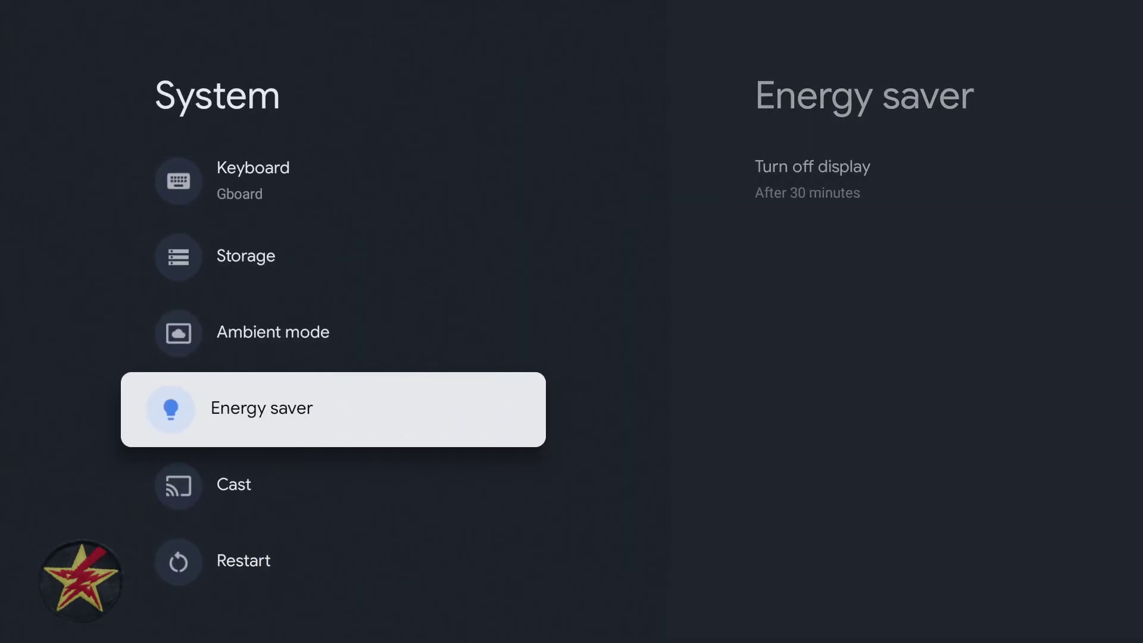
key("Down")
key("Return")
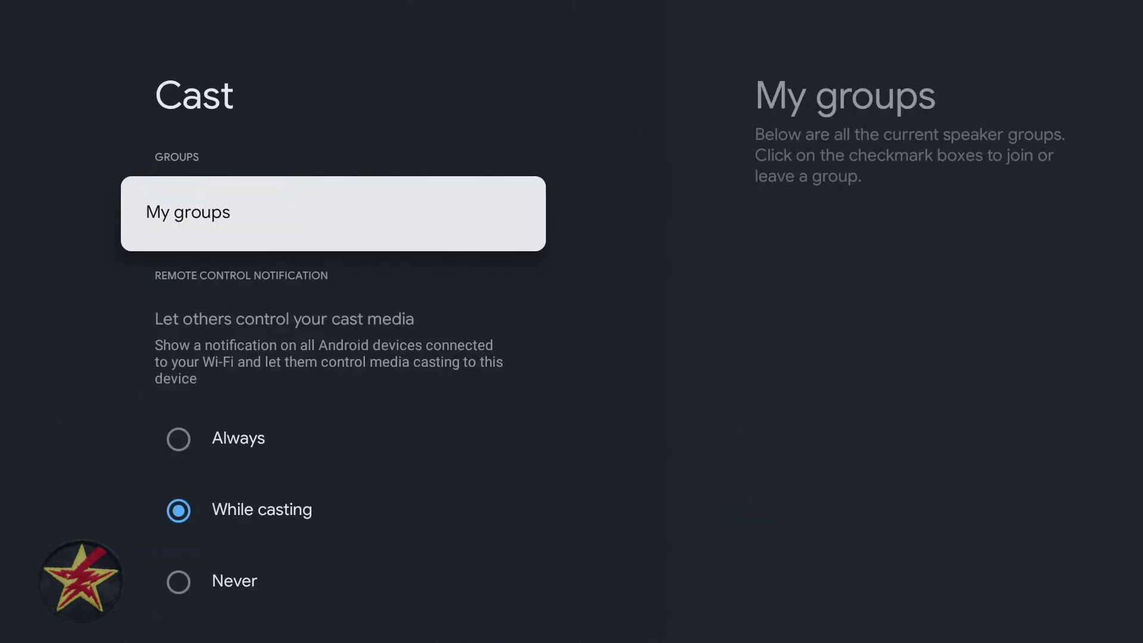
key("Down")
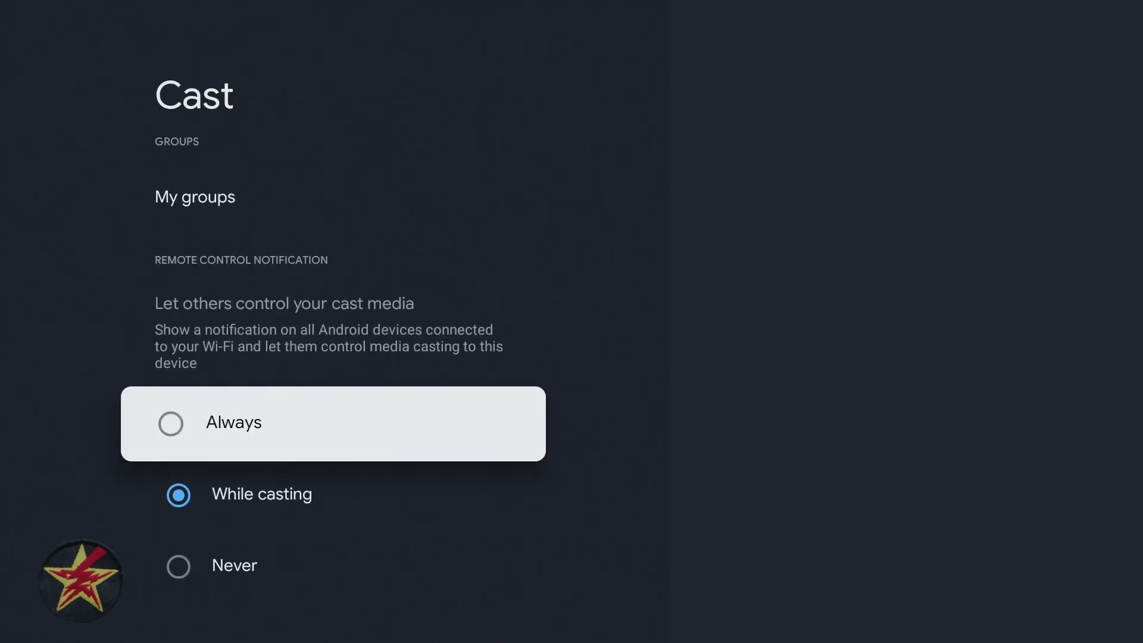
key("Down")
key("Down")
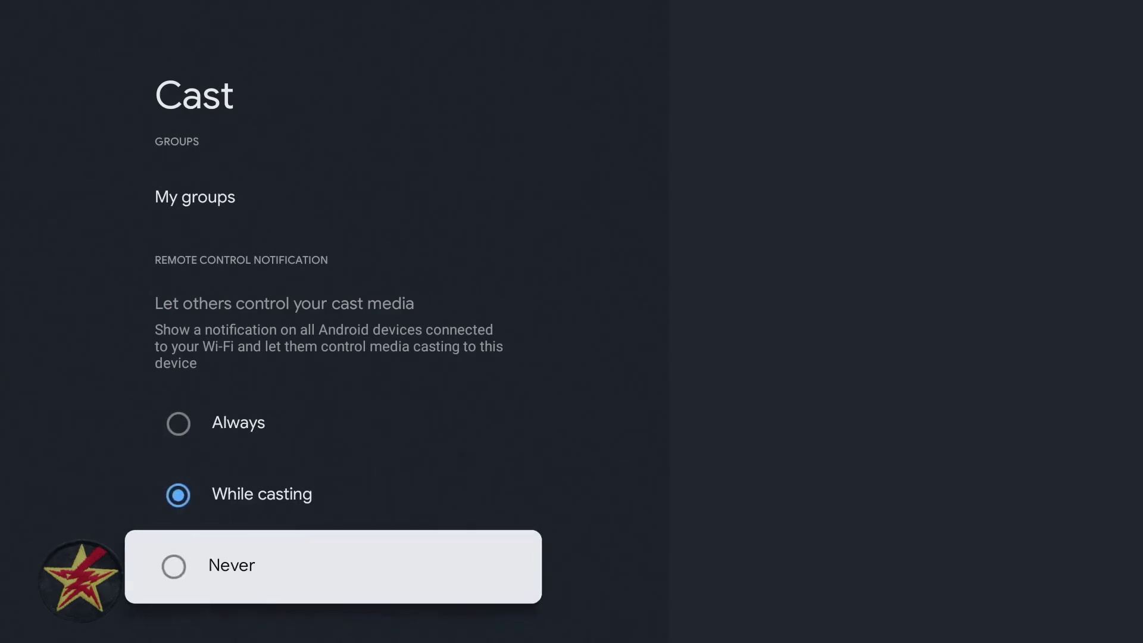
key("Escape")
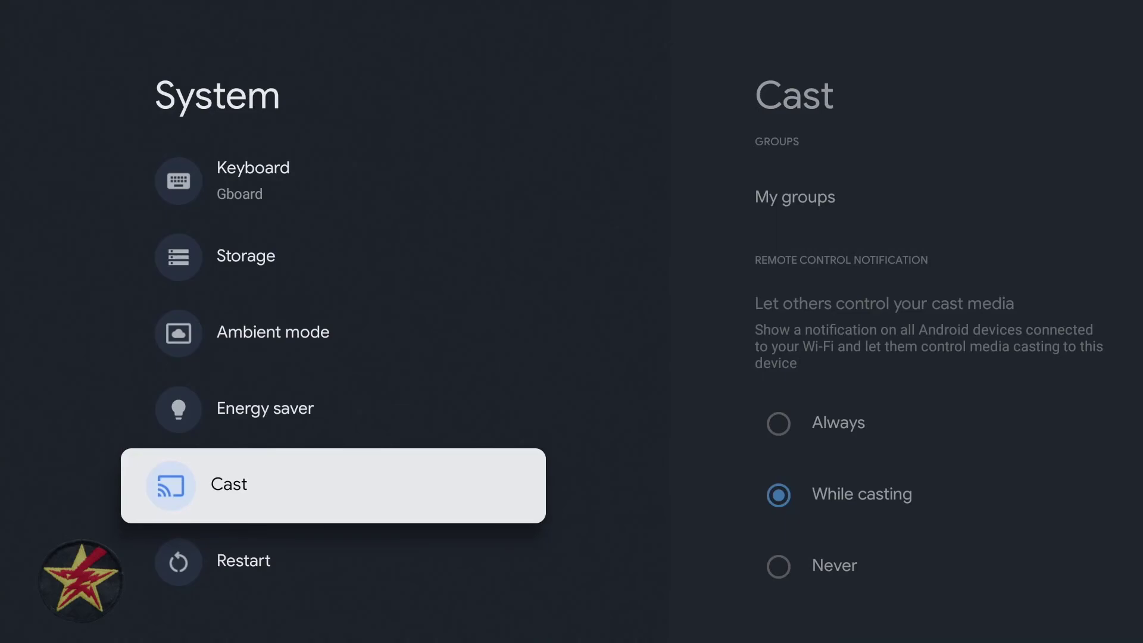
key("Down")
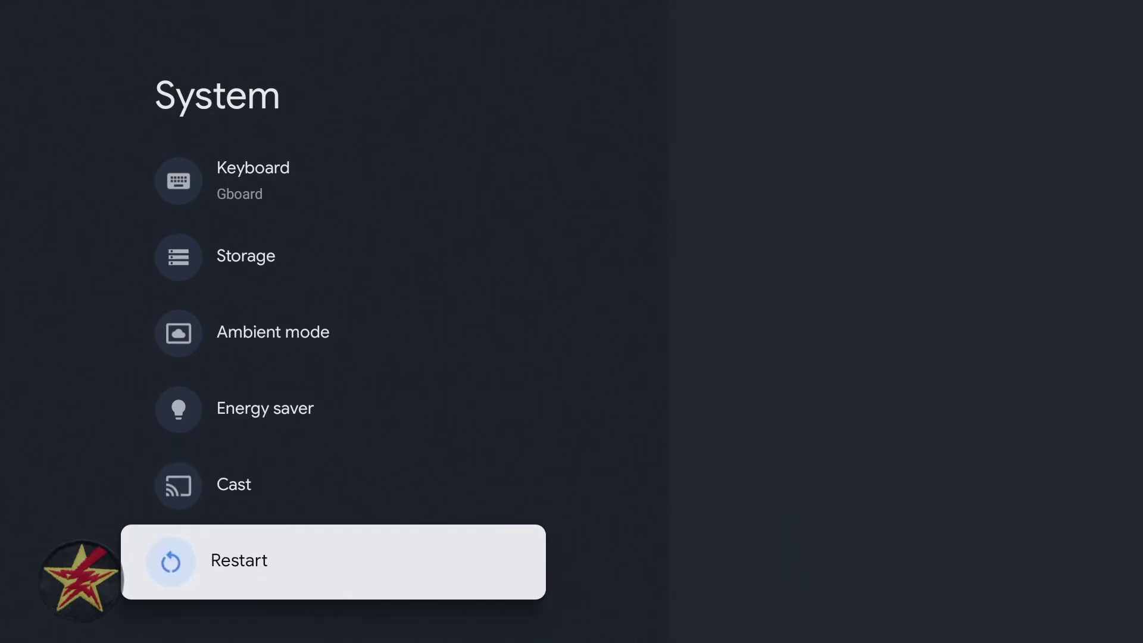
- Check the Chromecast Remote's details under Remotes & Accessories, then highlight Set up remote buttons
key("Escape")
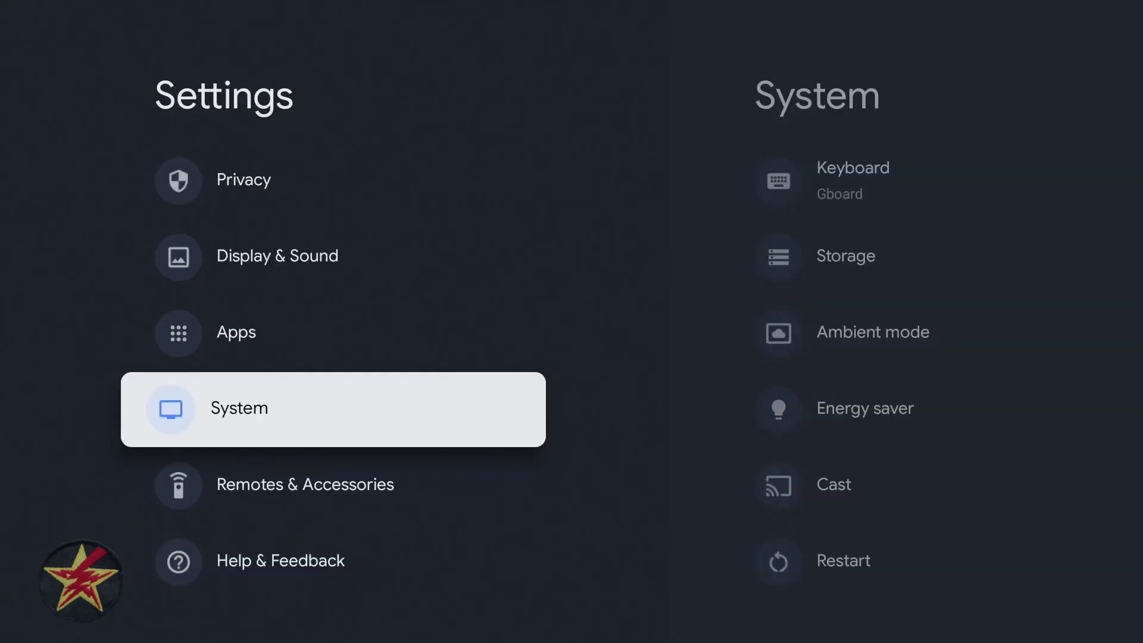
key("Down")
key("Return")
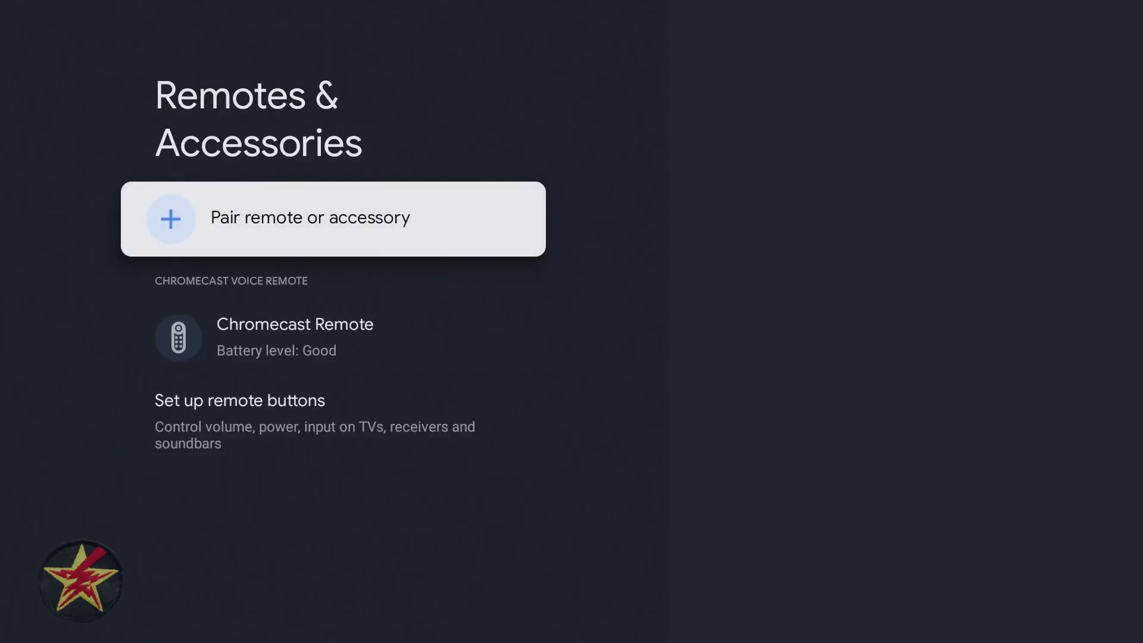
key("Down")
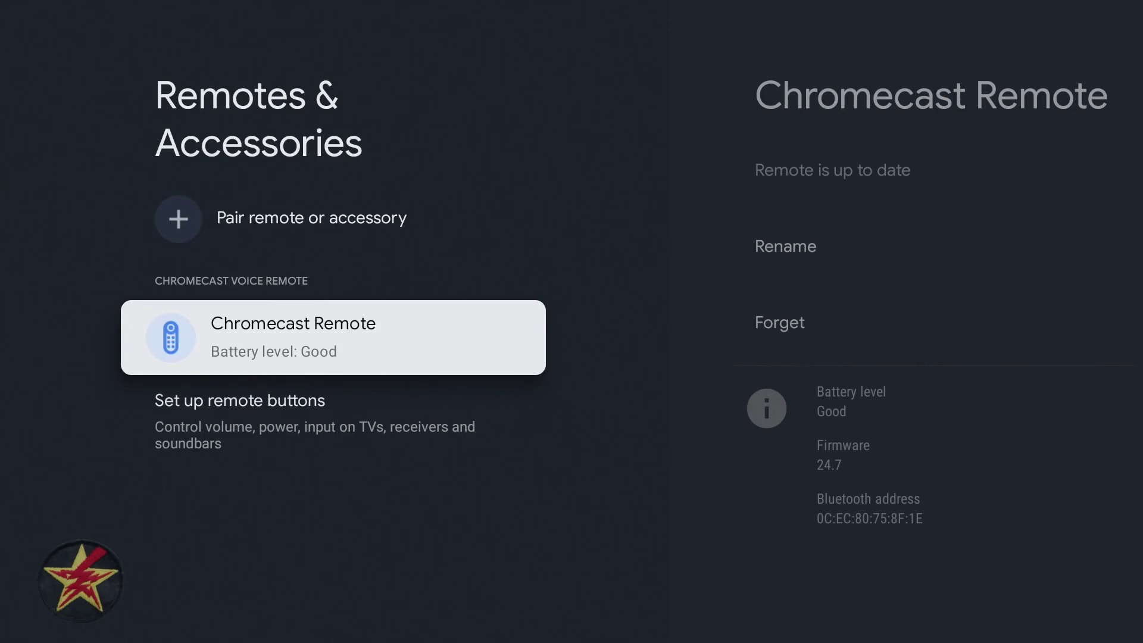
key("Return")
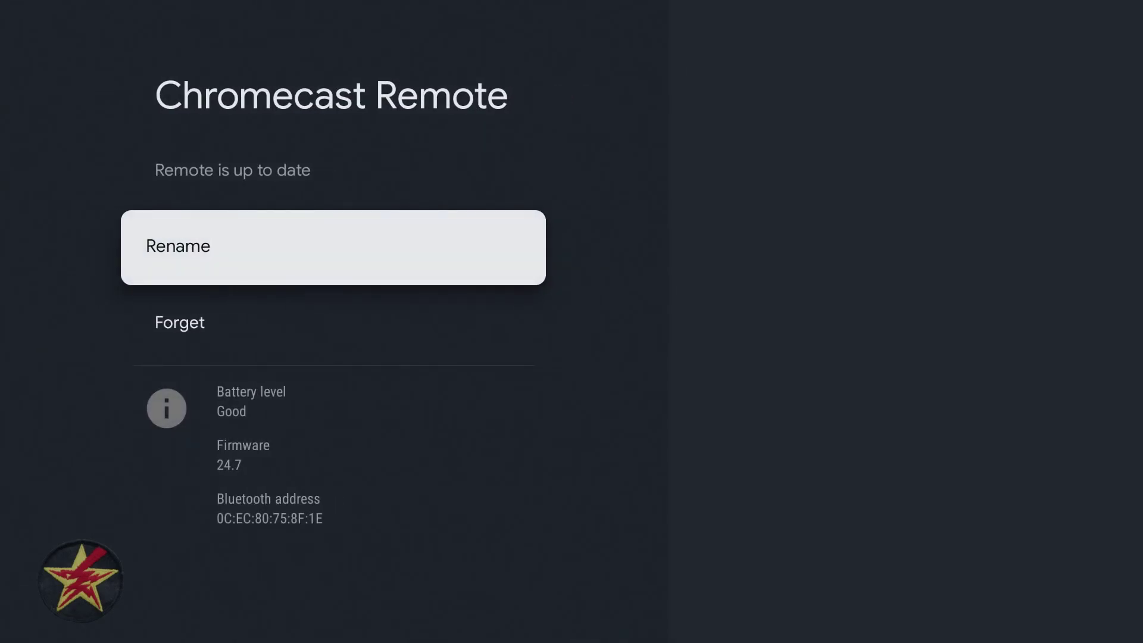
key("Down")
key("Escape")
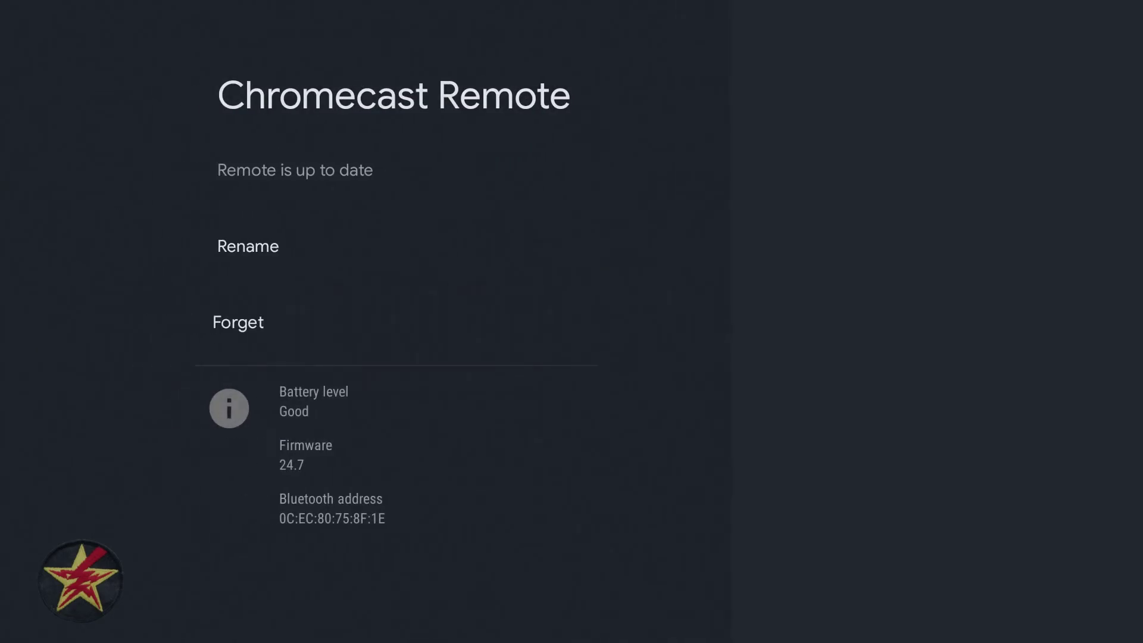
key("Down")
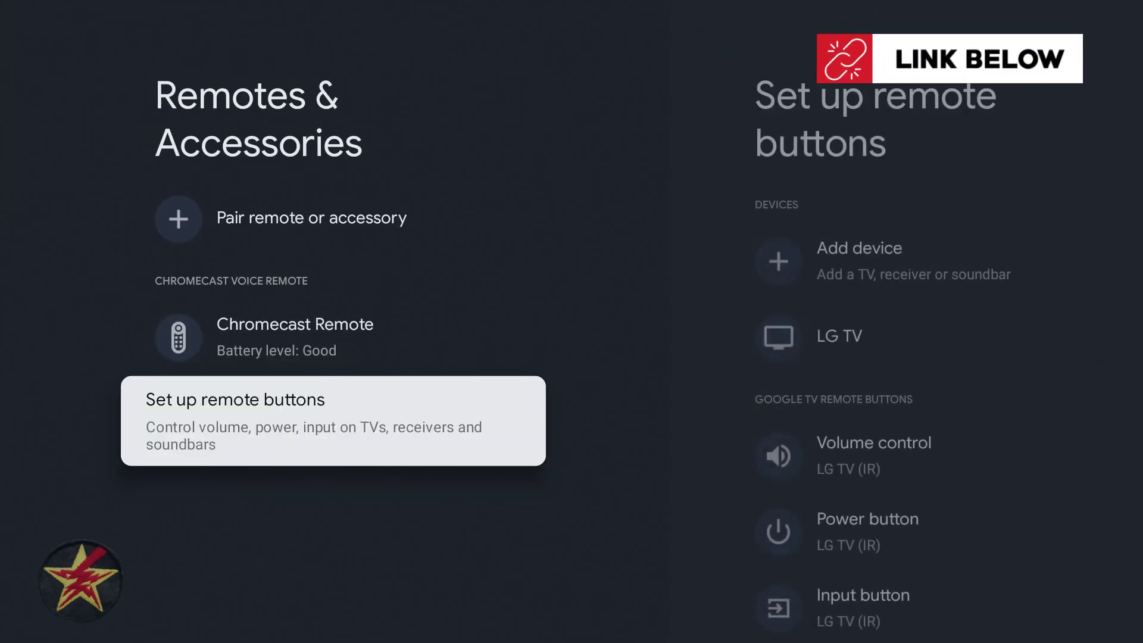
- Check that volume, power and input buttons are all assigned to the LG TV (IR), then back out
key("Return")
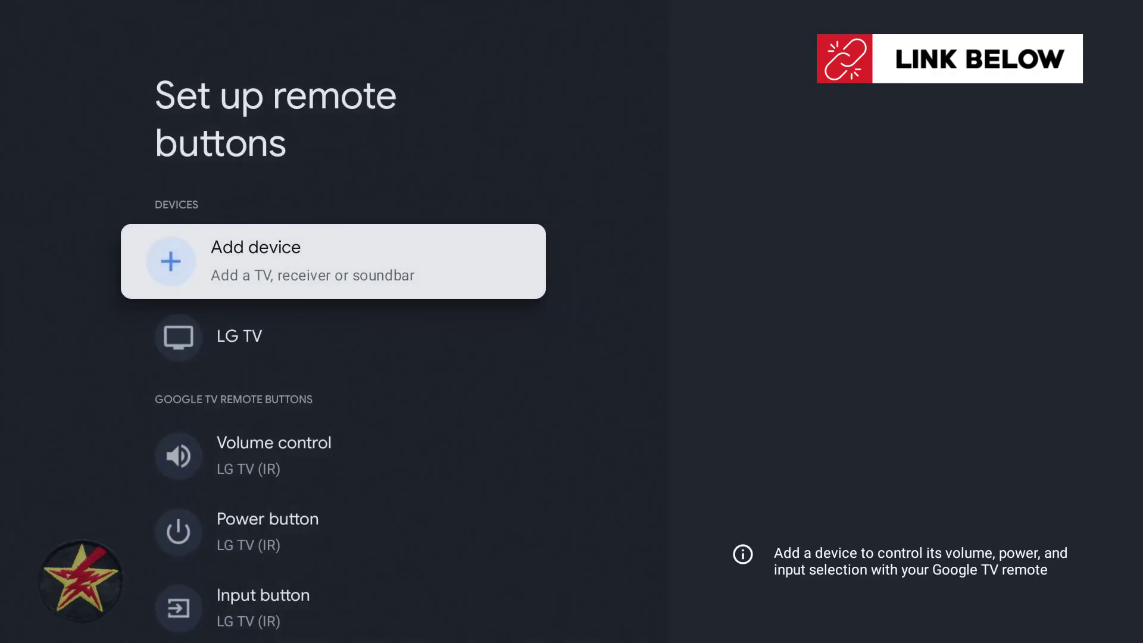
key("Down")
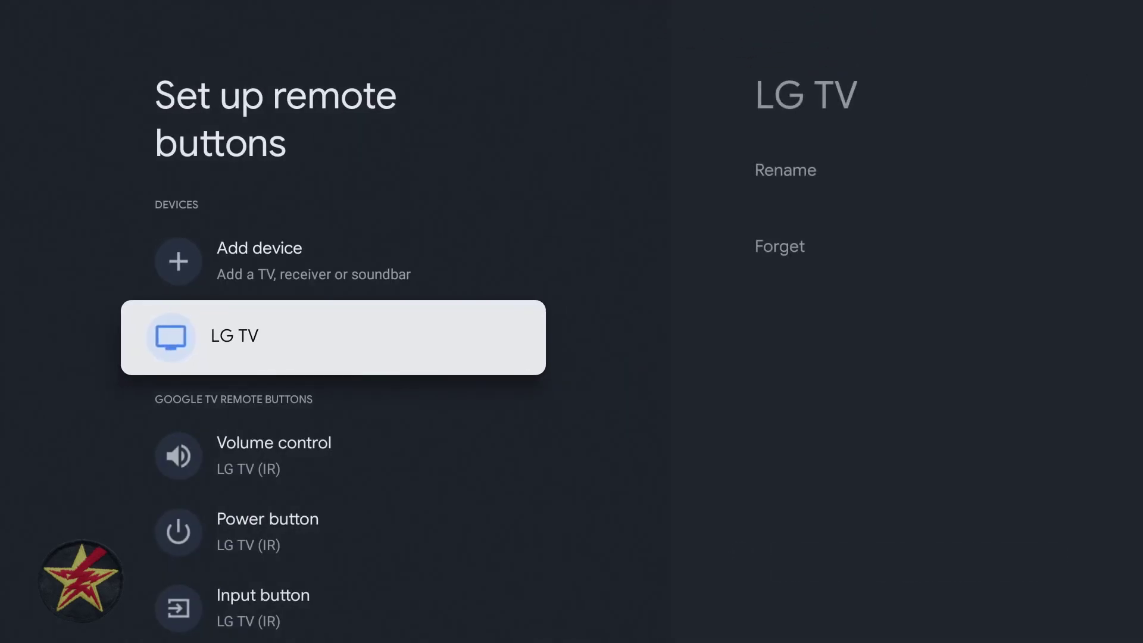
key("Down")
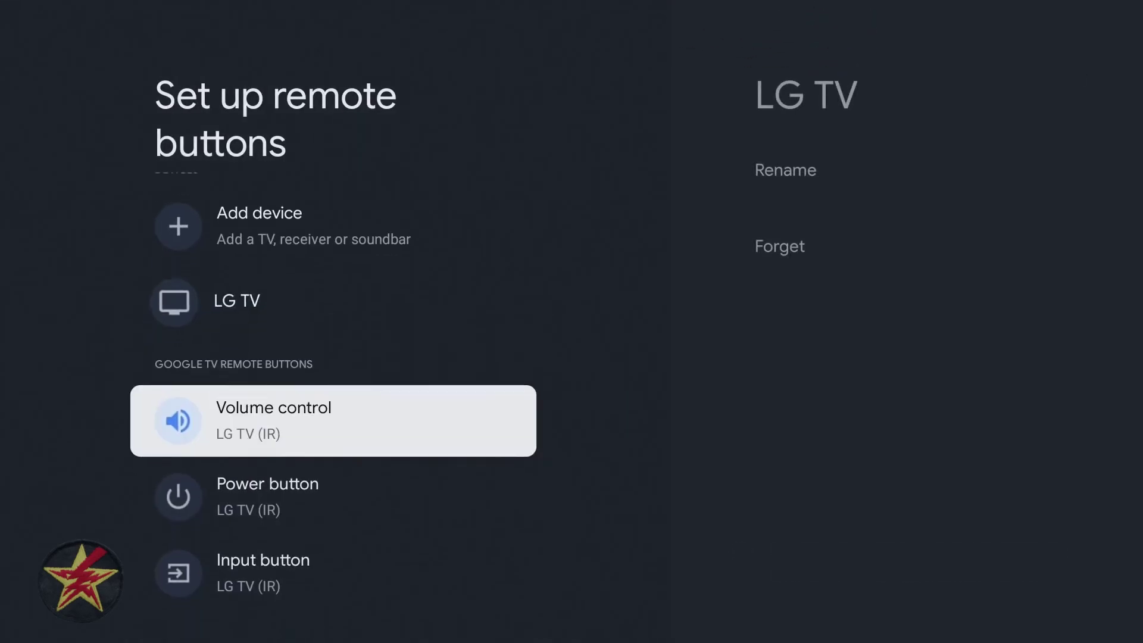
key("Down")
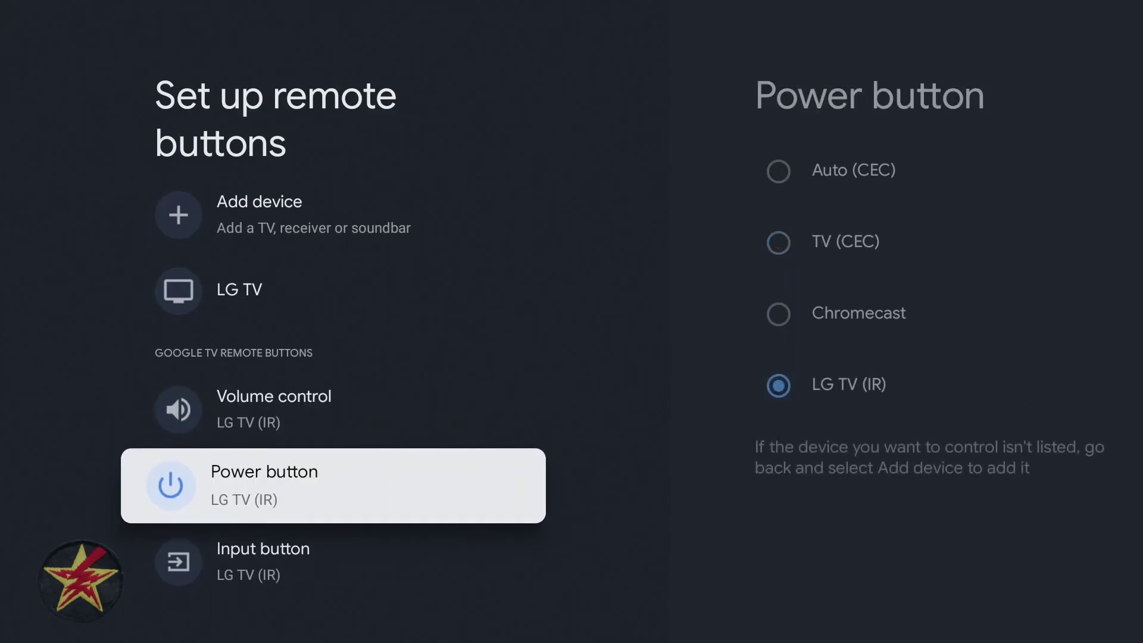
key("Down")
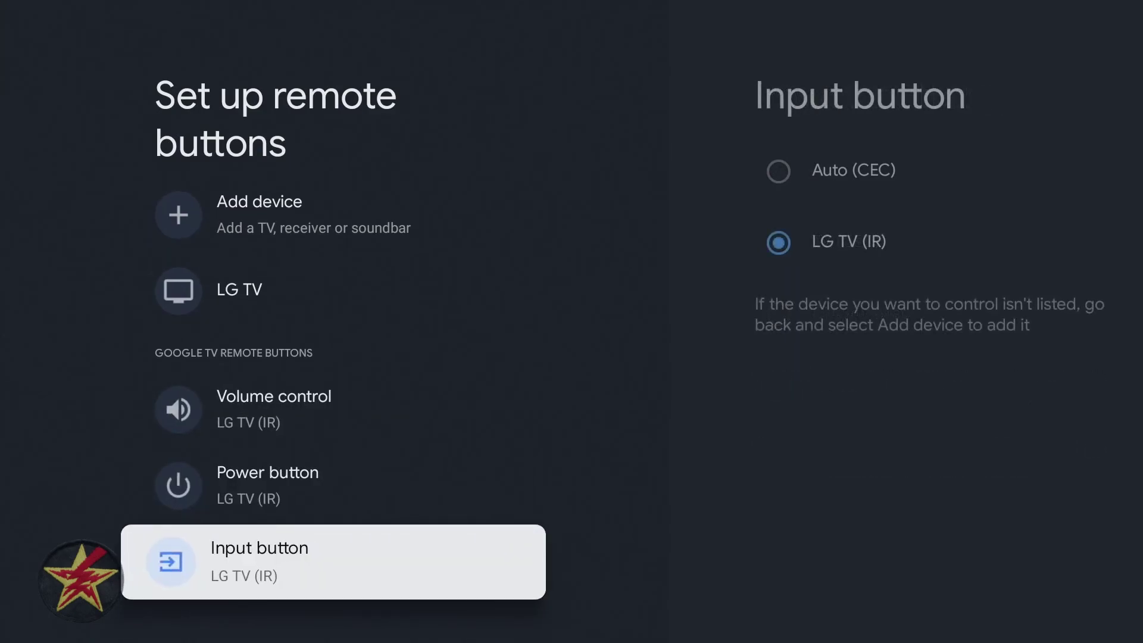
key("Escape")
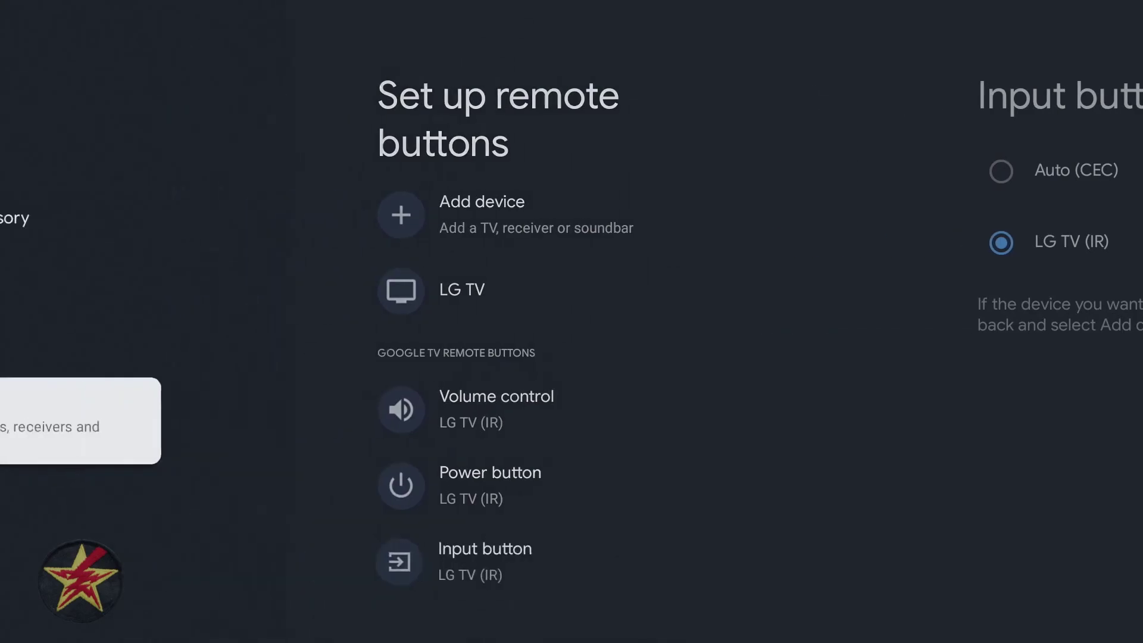
key("Escape")
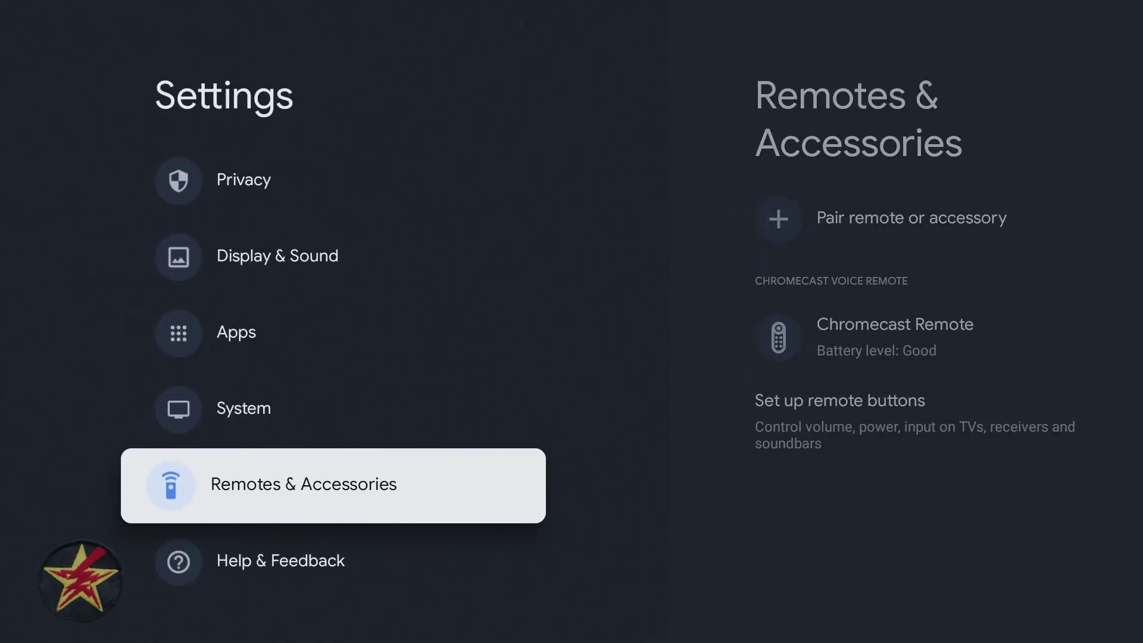
- Highlight Help & Feedback, then go Home to the For you tab
key("Down")
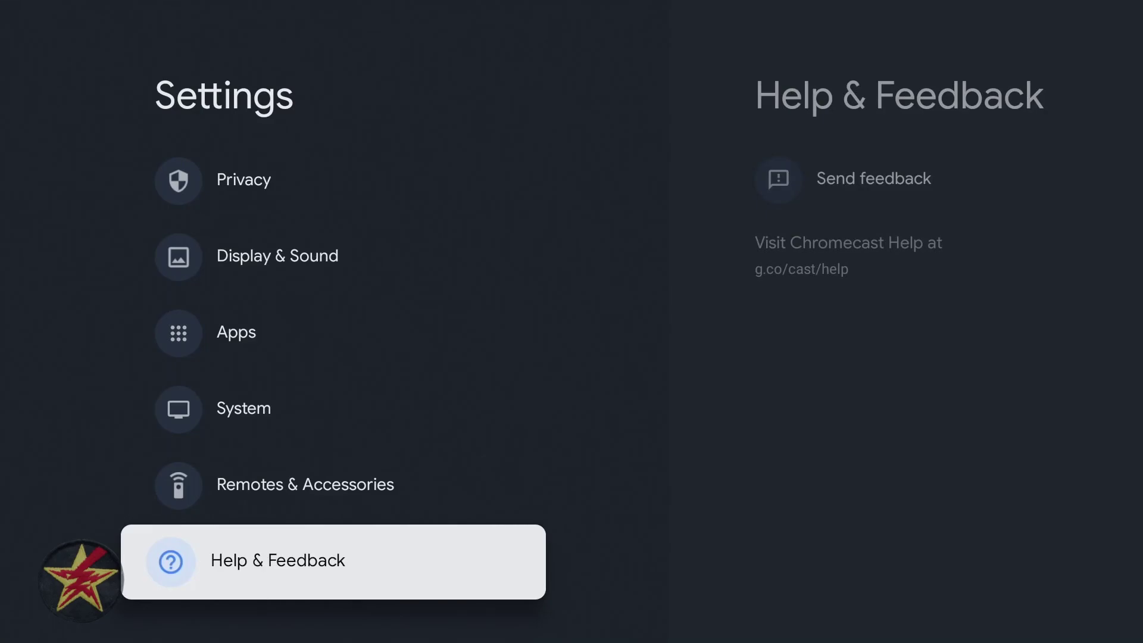
key("Home")
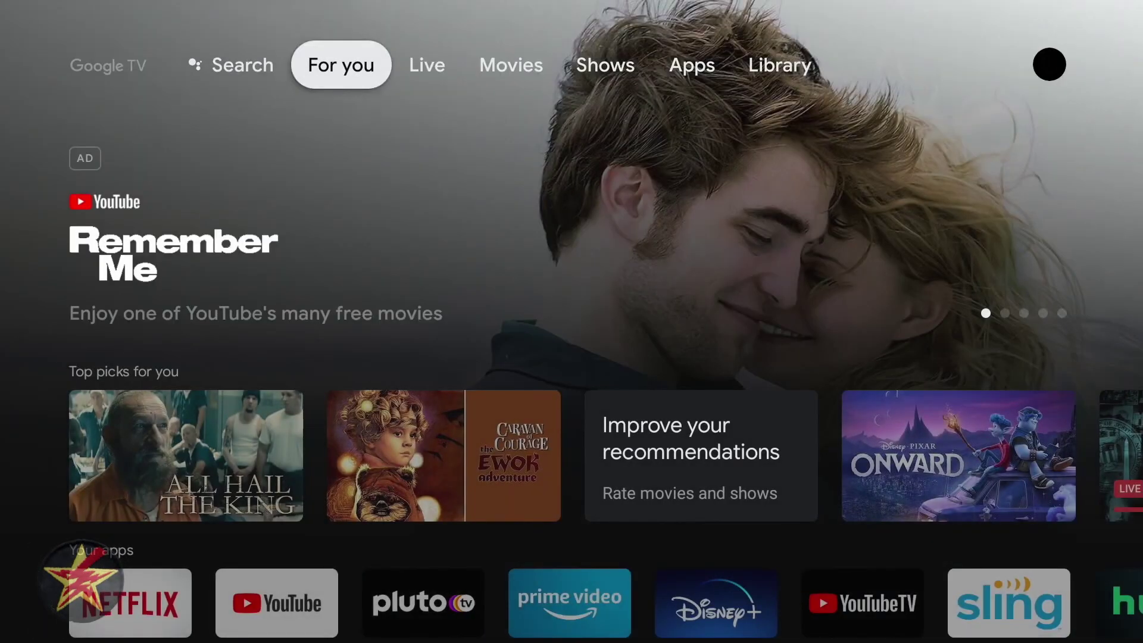